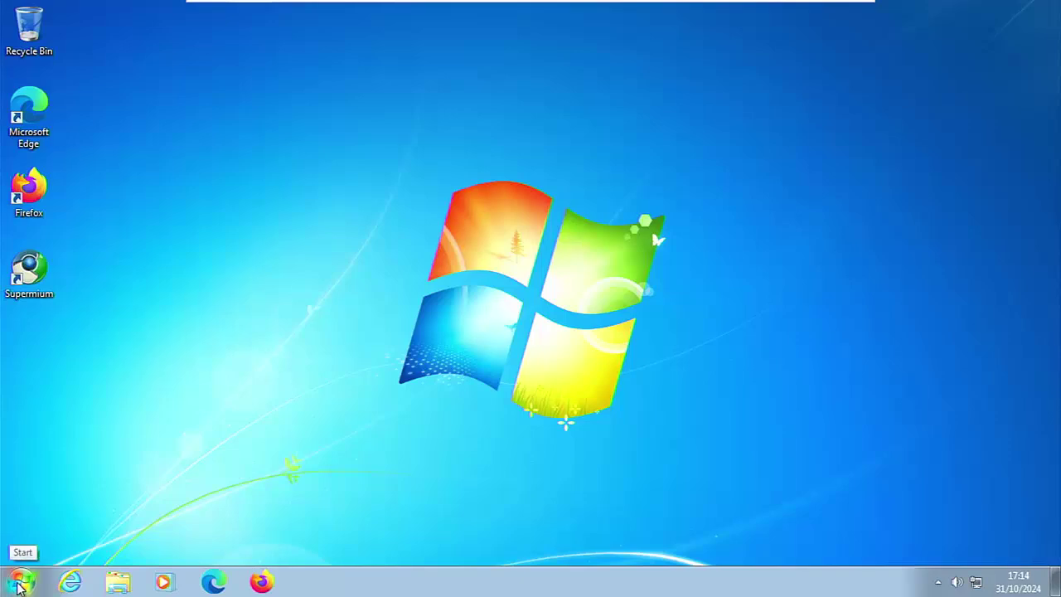
Step: Open the Control Panel and display all of its items as large icons
left_click(20, 584)
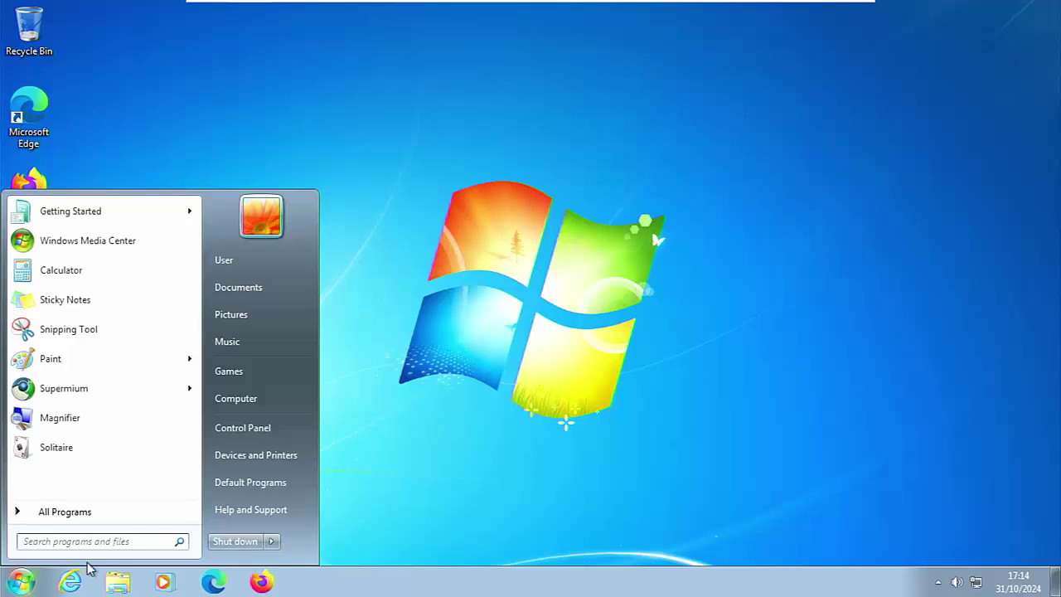
left_click(269, 424)
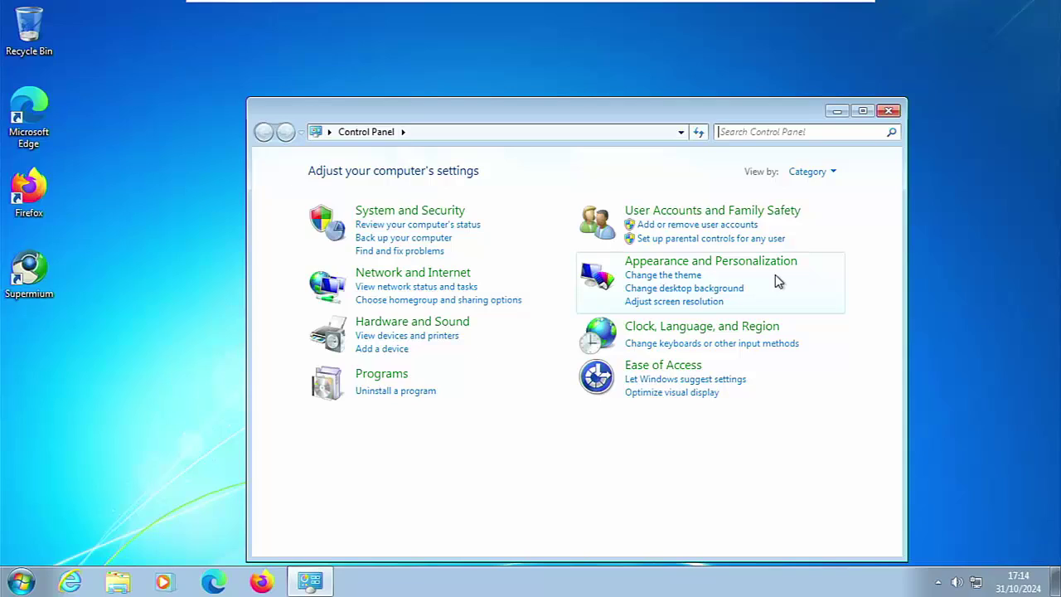
left_click(835, 174)
left_click(829, 217)
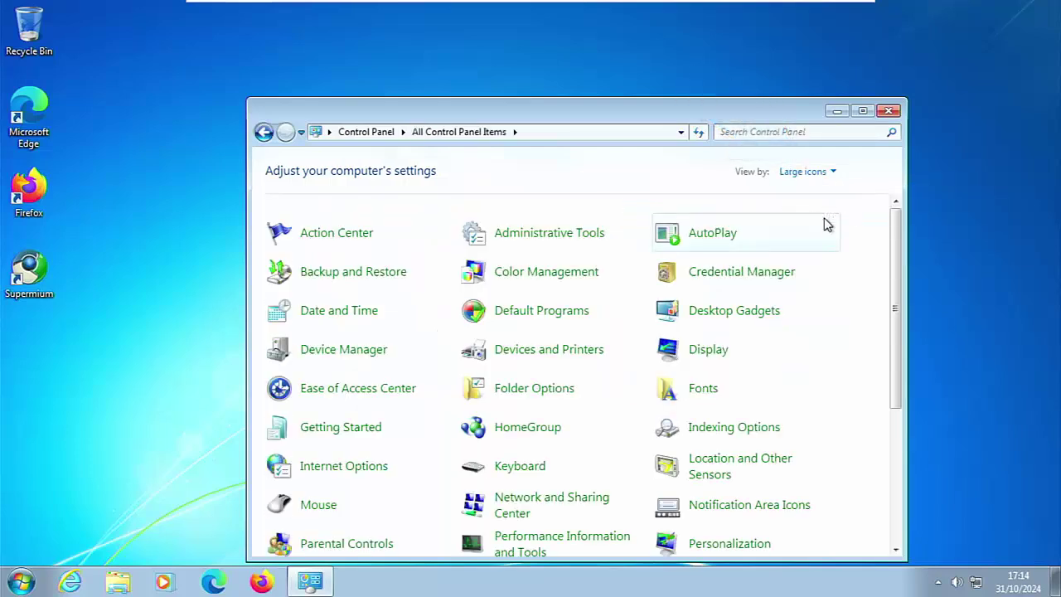
Step: Check for updates in Windows Update, and close the window once the check is done
scroll(788, 460, "down", 3)
scroll(771, 477, "down", 1)
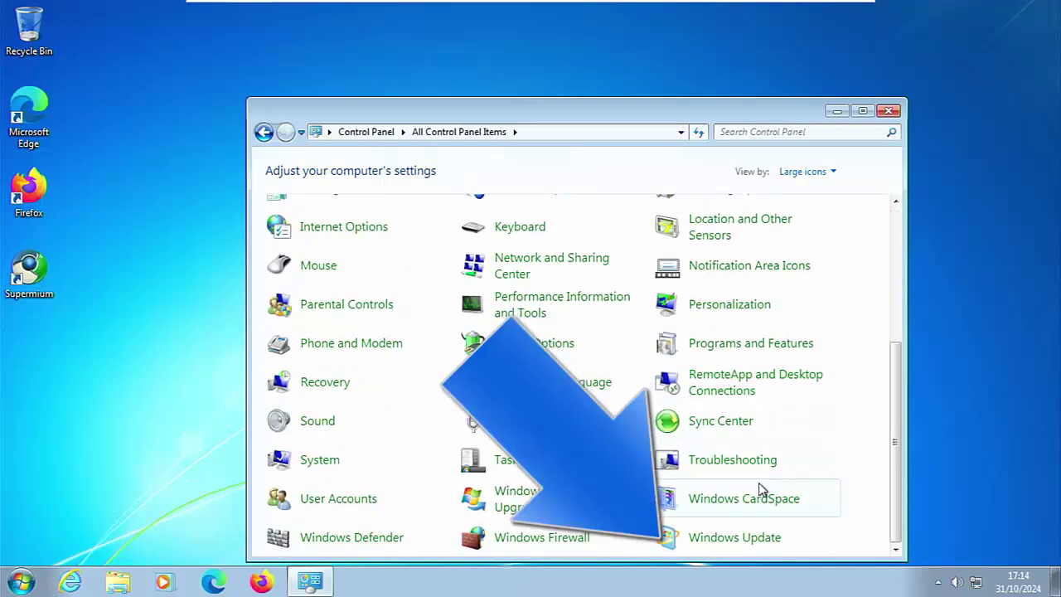
left_click(725, 544)
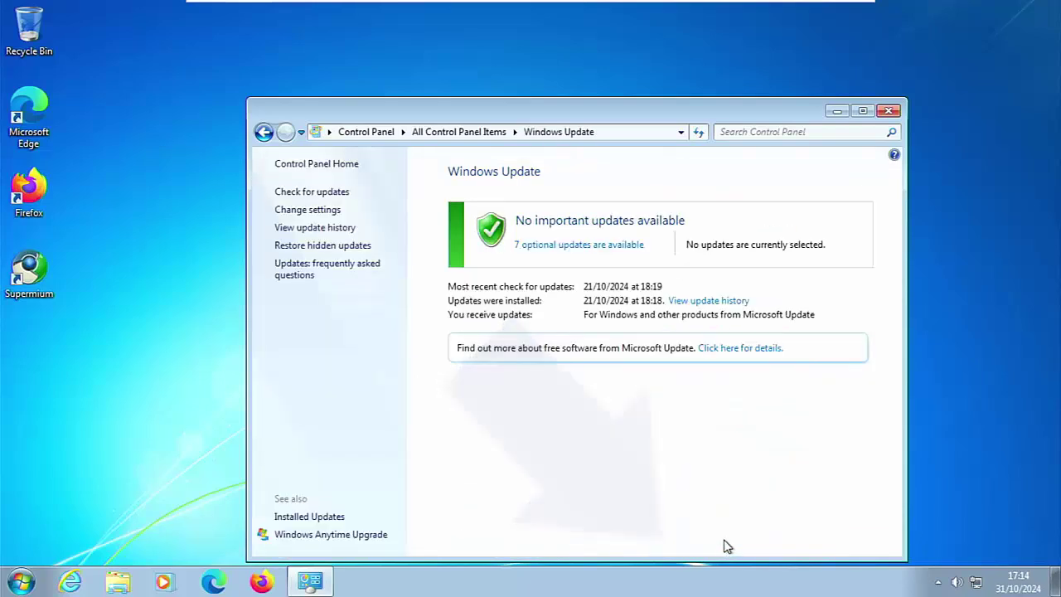
left_click(328, 200)
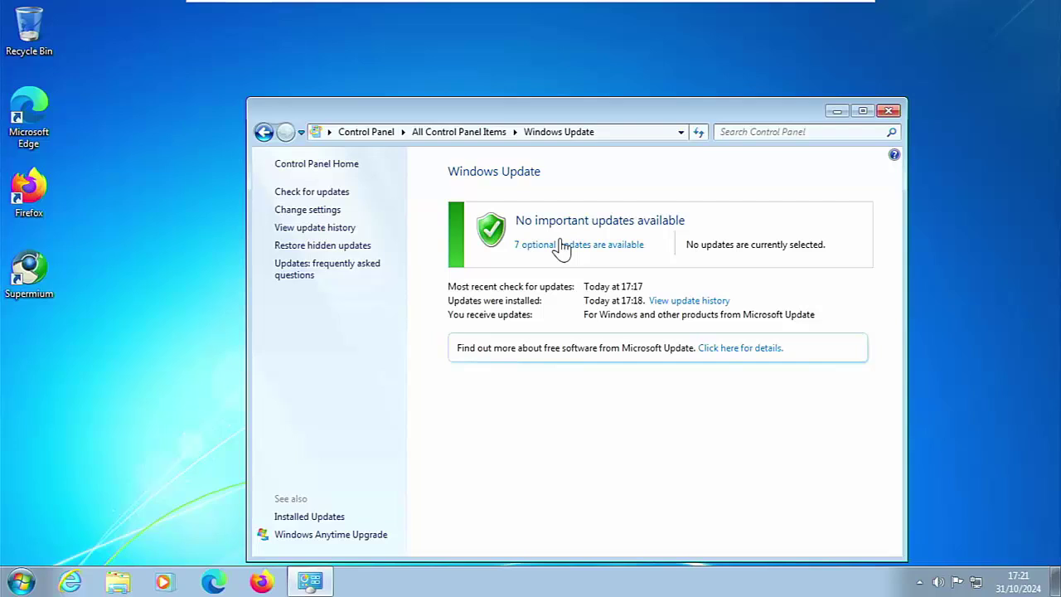
left_click(887, 112)
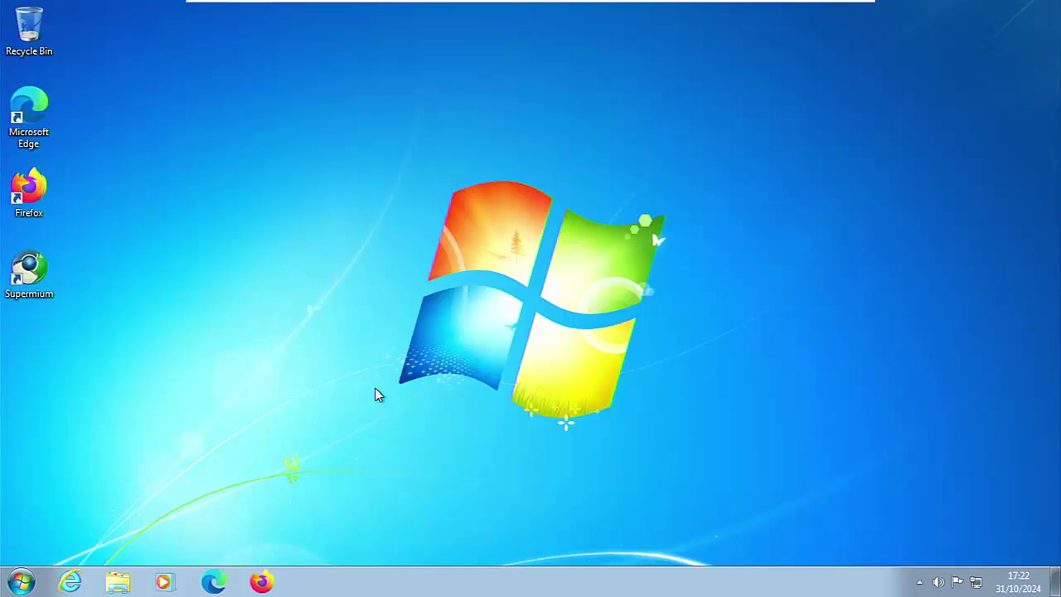
Step: Launch the Supermium browser and go to cwtek.co.uk/wd
double_click(30, 281)
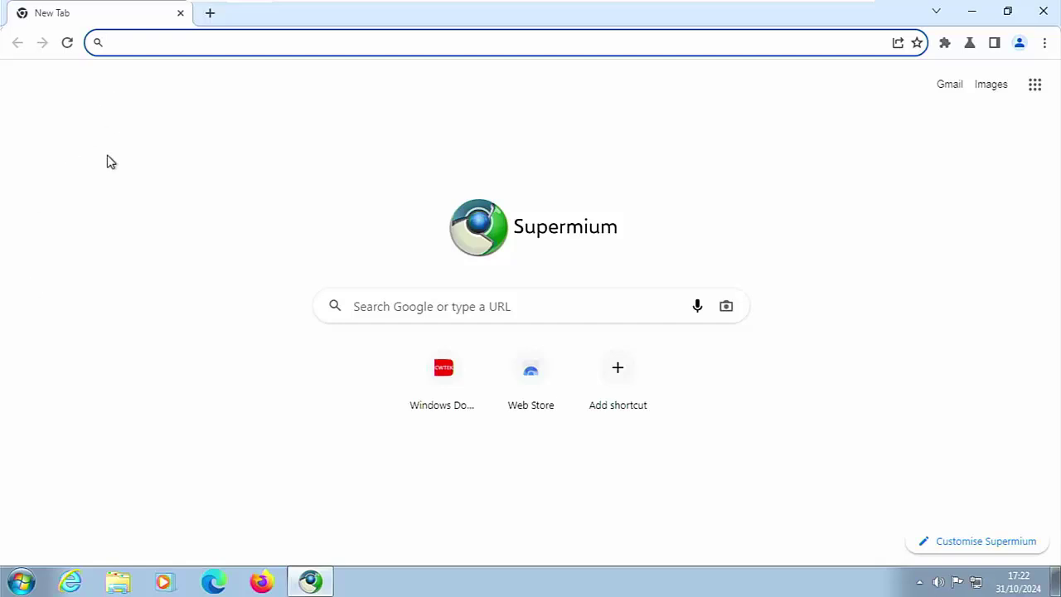
type("cwtek.co.")
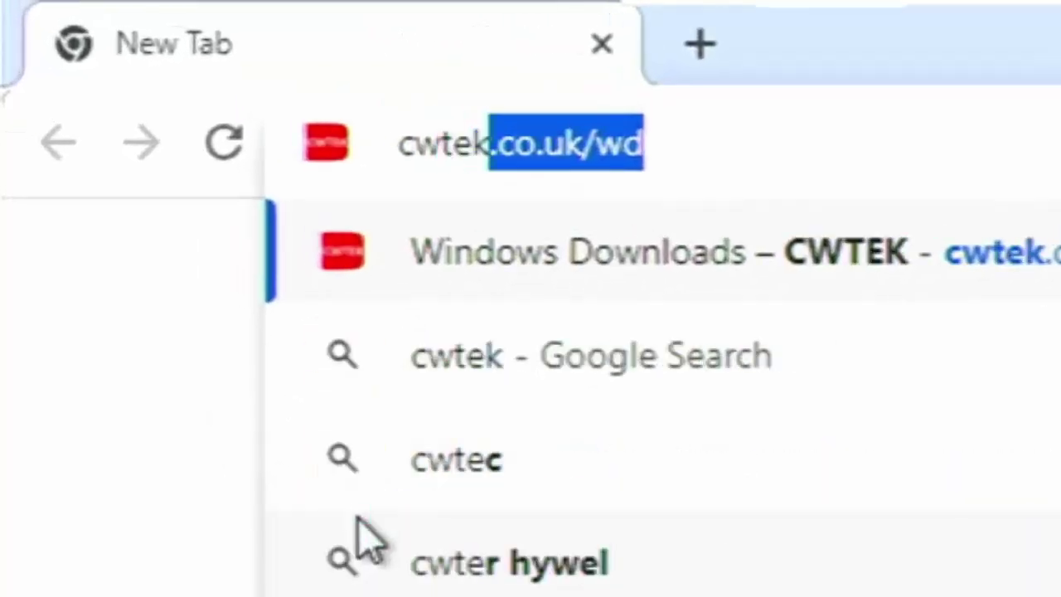
type("u")
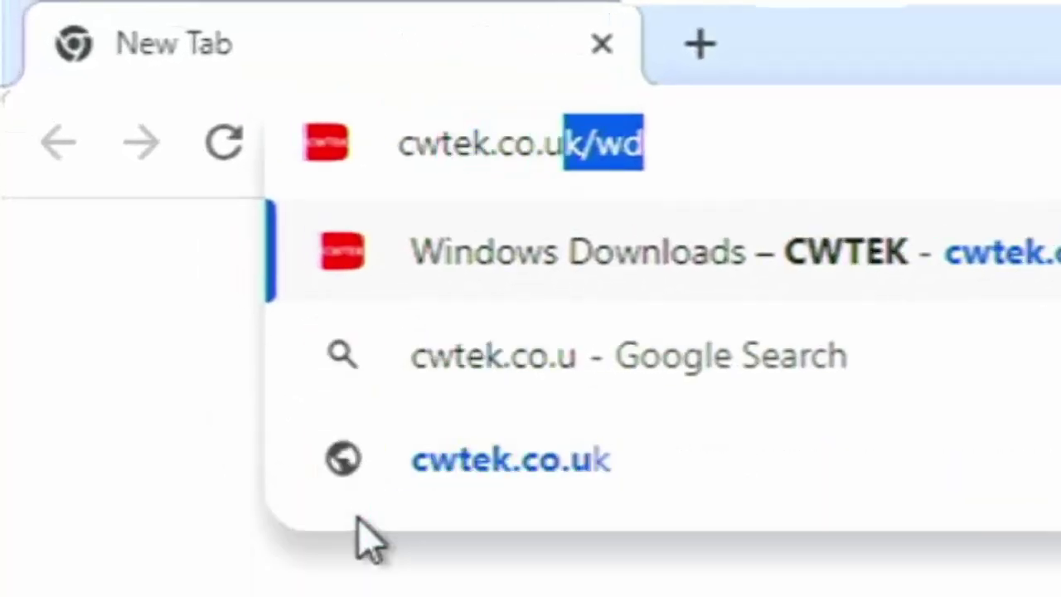
type("k/wd")
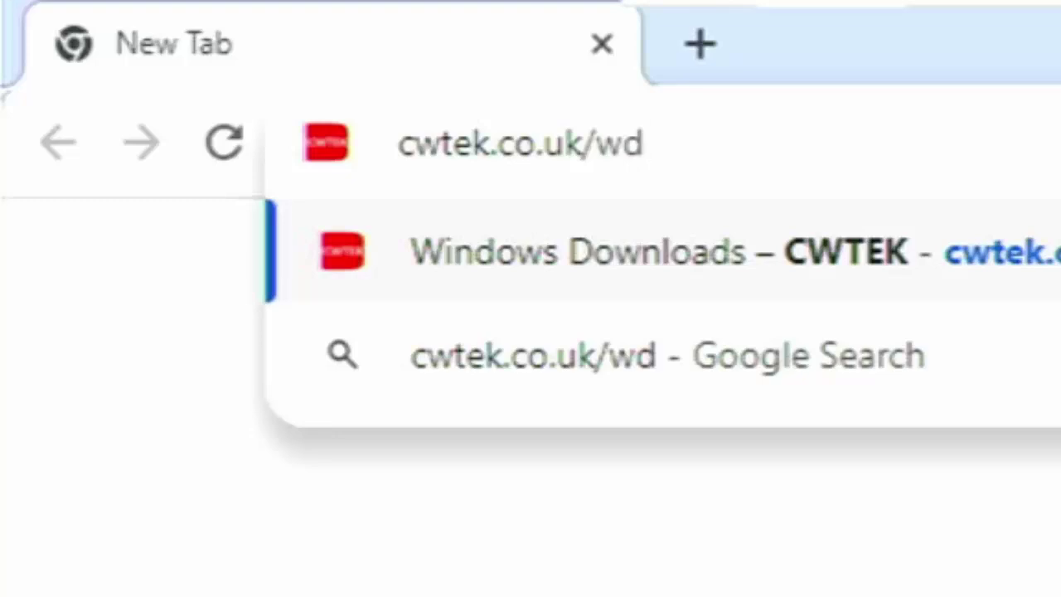
key("Return")
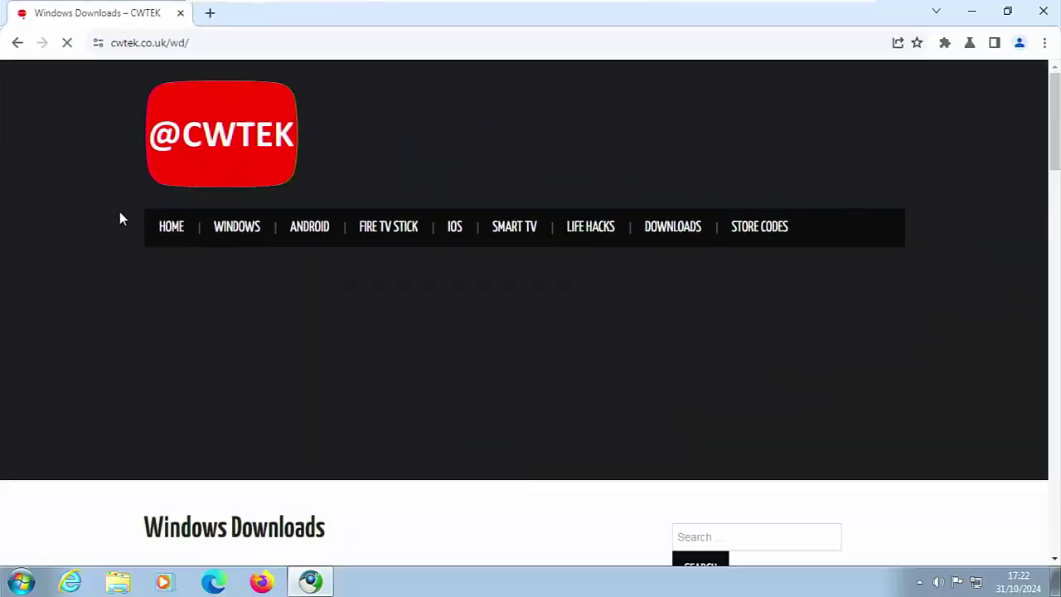
Step: Follow the LibreOffice link under Windows 7 Essentials and download LibreOffice 24.8.2 for Windows (64-bit)
scroll(386, 419, "down", 5)
scroll(178, 195, "down", 3)
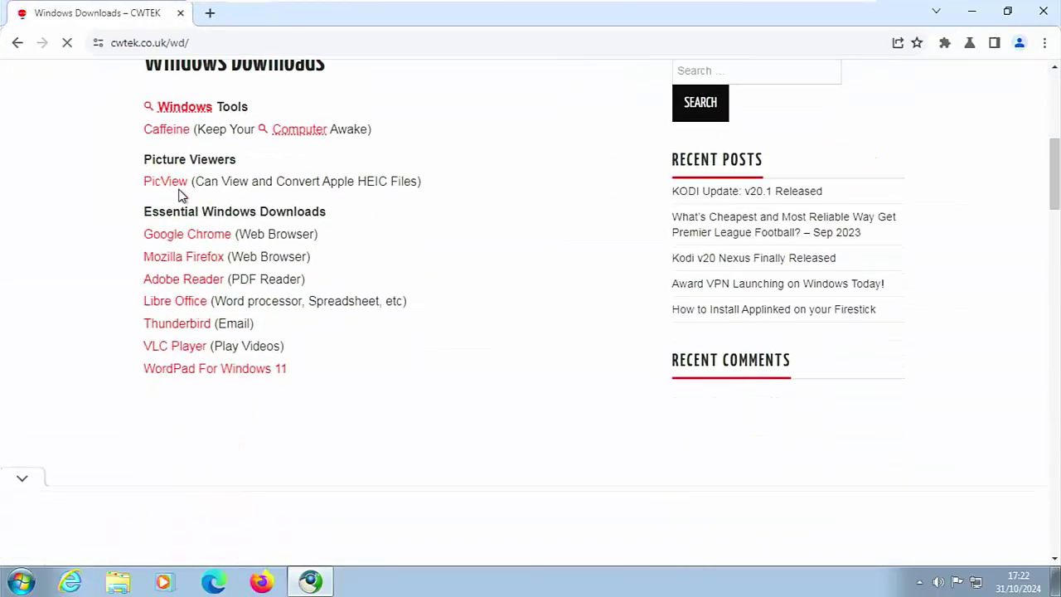
scroll(183, 196, "down", 3)
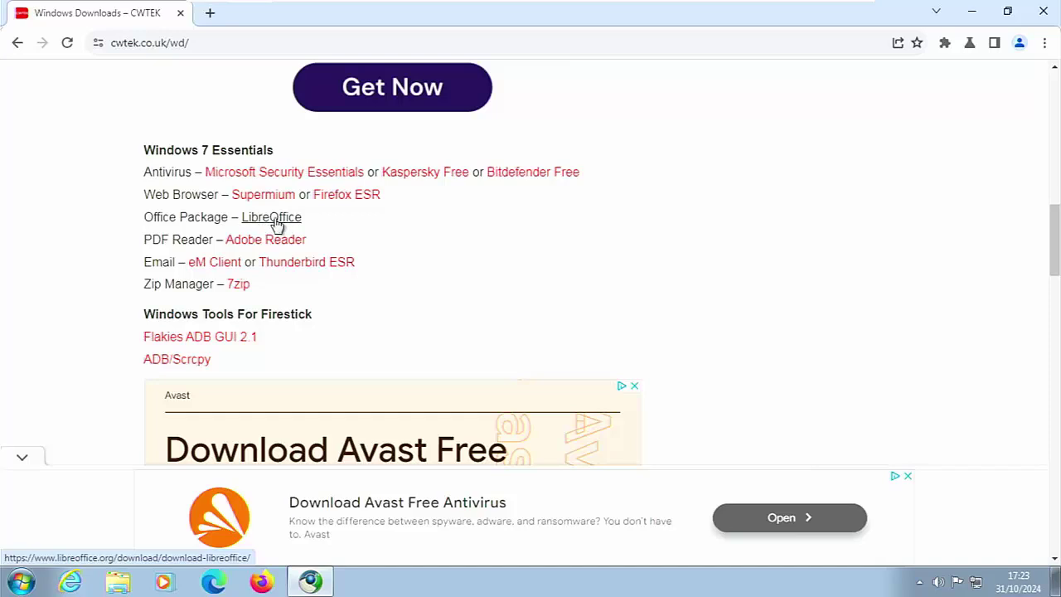
left_click(276, 220)
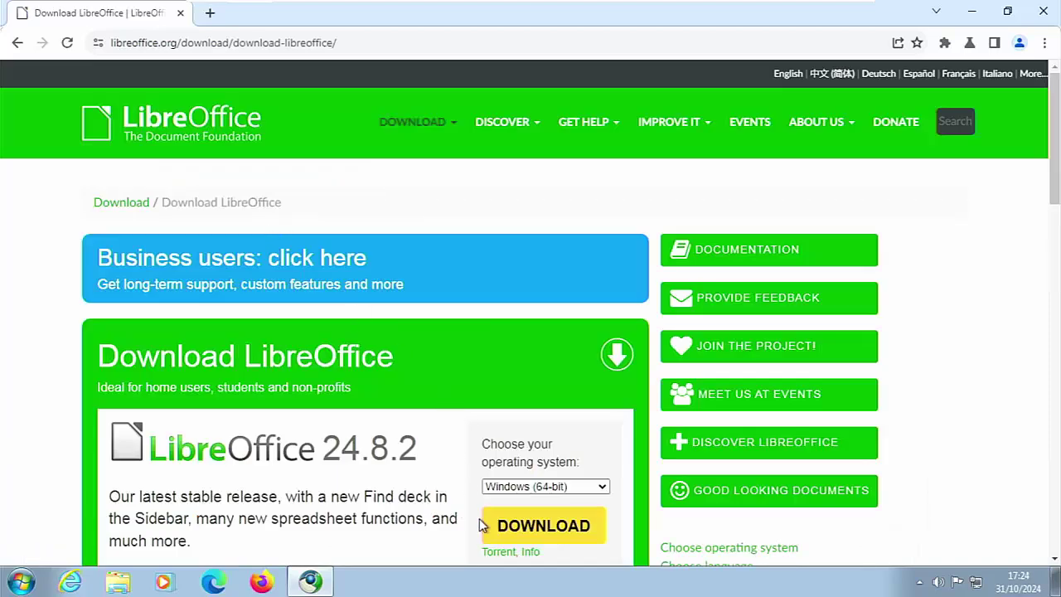
left_click(554, 527)
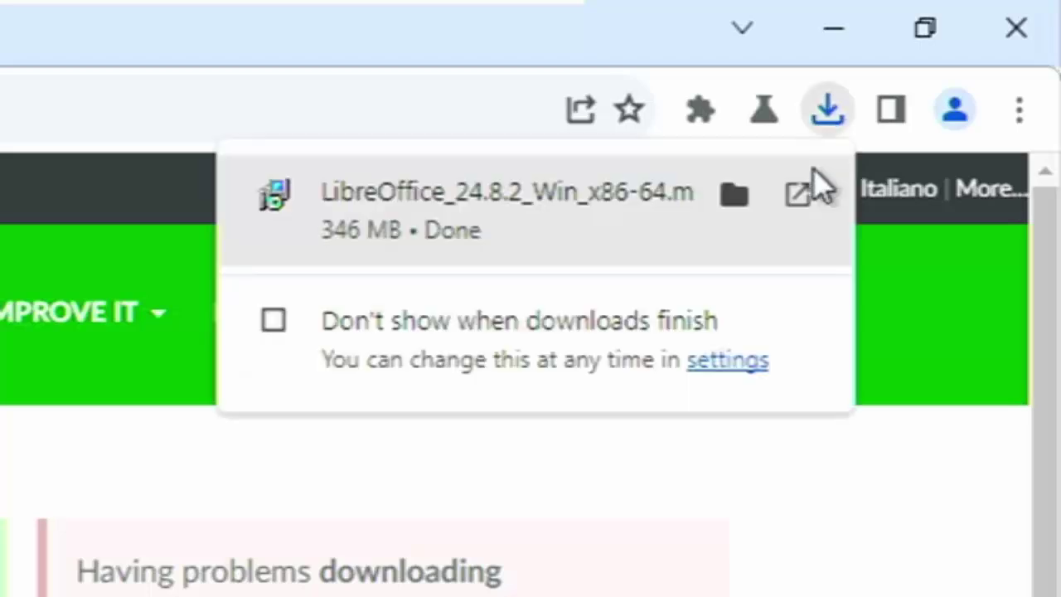
Step: Run the downloaded LibreOffice installer with the Typical setup type, allow the system changes, finish the wizard and close the browser
left_click(370, 214)
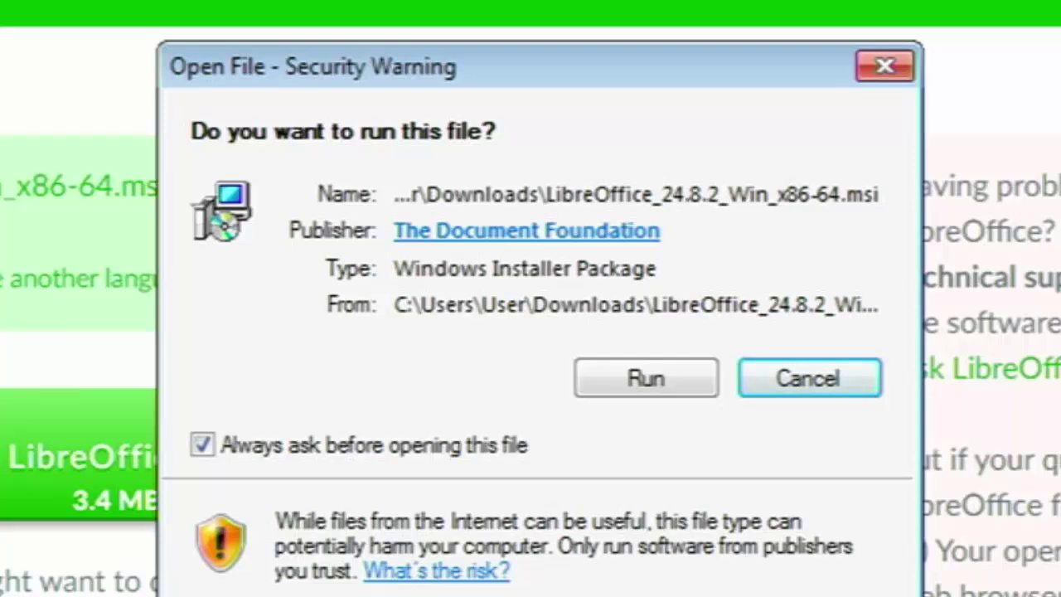
left_click(649, 379)
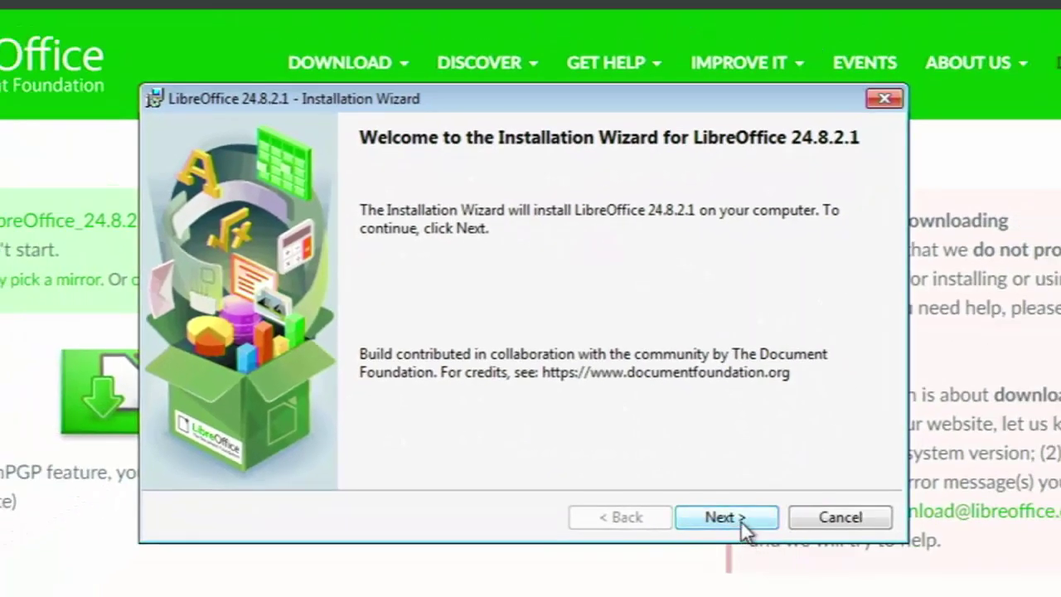
left_click(779, 566)
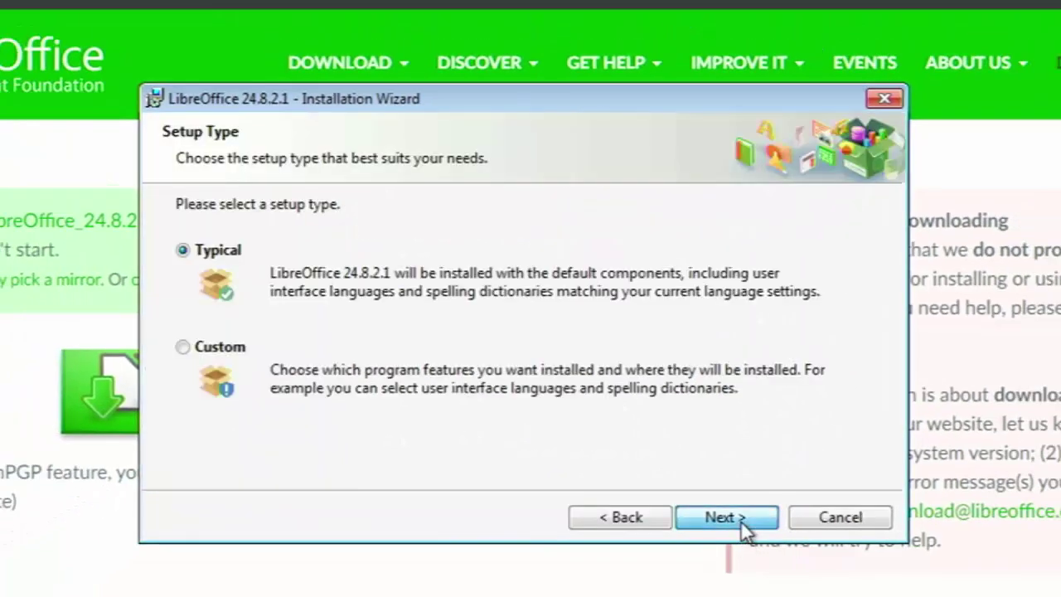
left_click(743, 528)
left_click(743, 527)
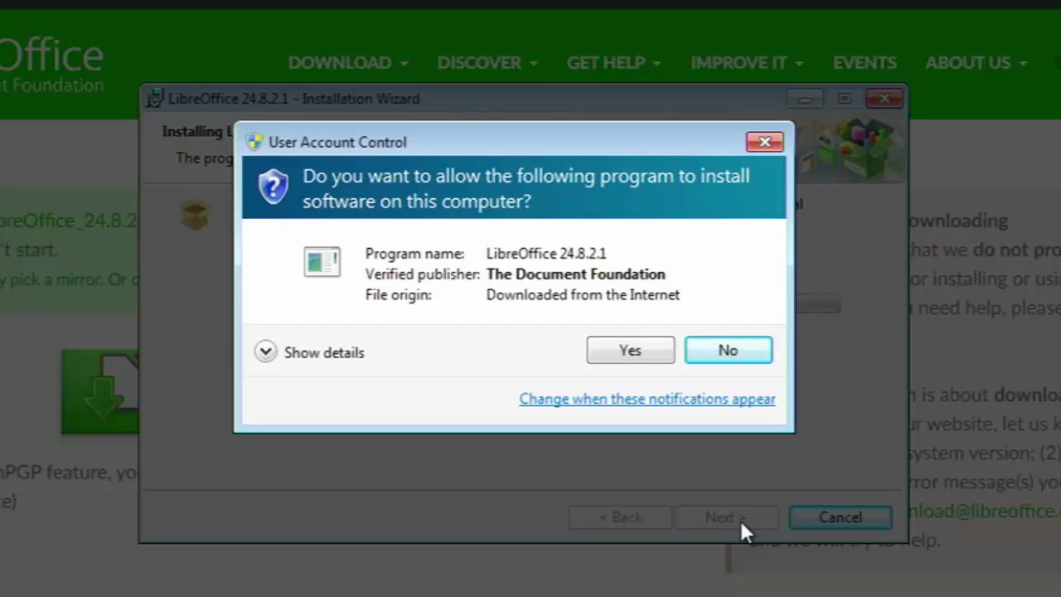
left_click(652, 350)
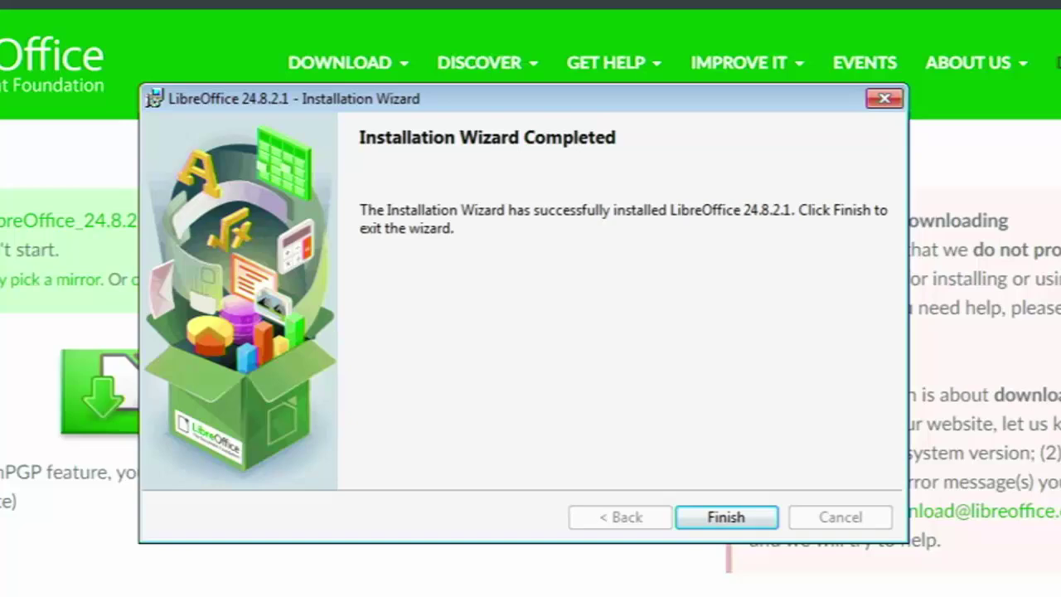
left_click(726, 517)
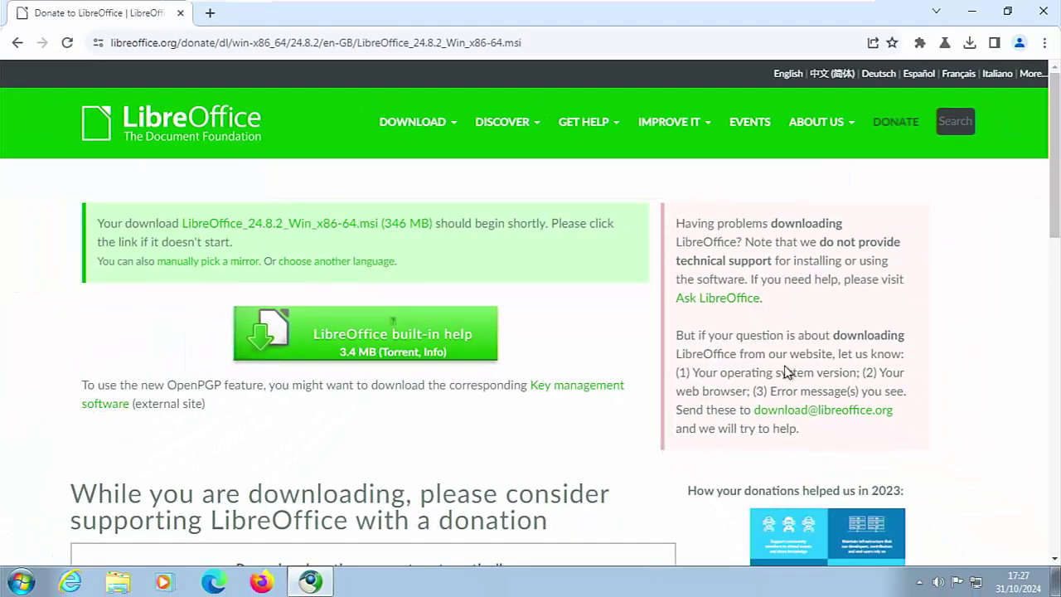
left_click(1044, 12)
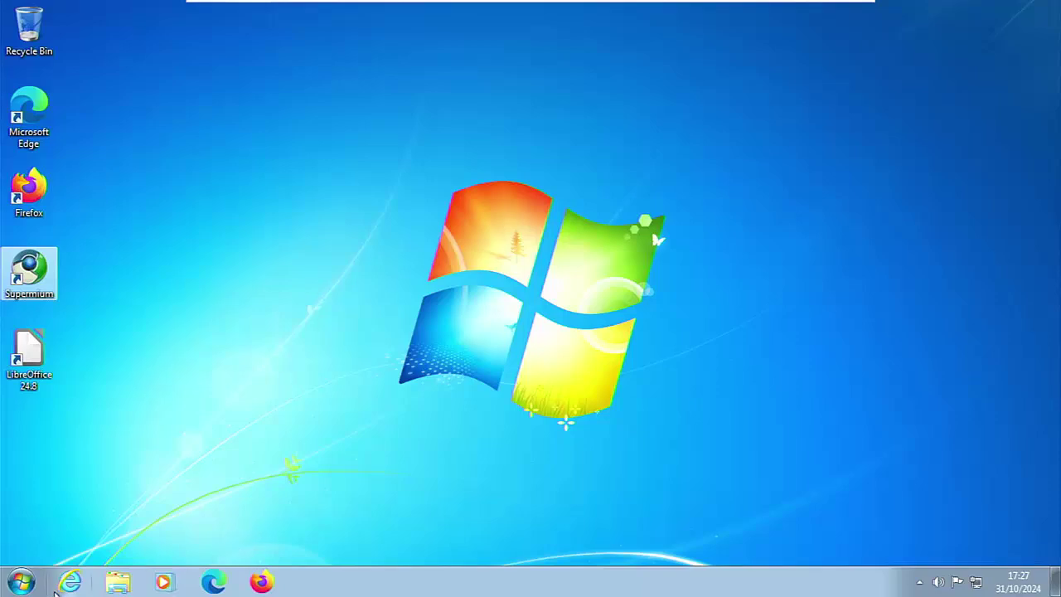
Step: Delete the LibreOffice_24.8.2_Win_x86-64 installer from the Downloads folder in Windows Explorer
left_click(116, 582)
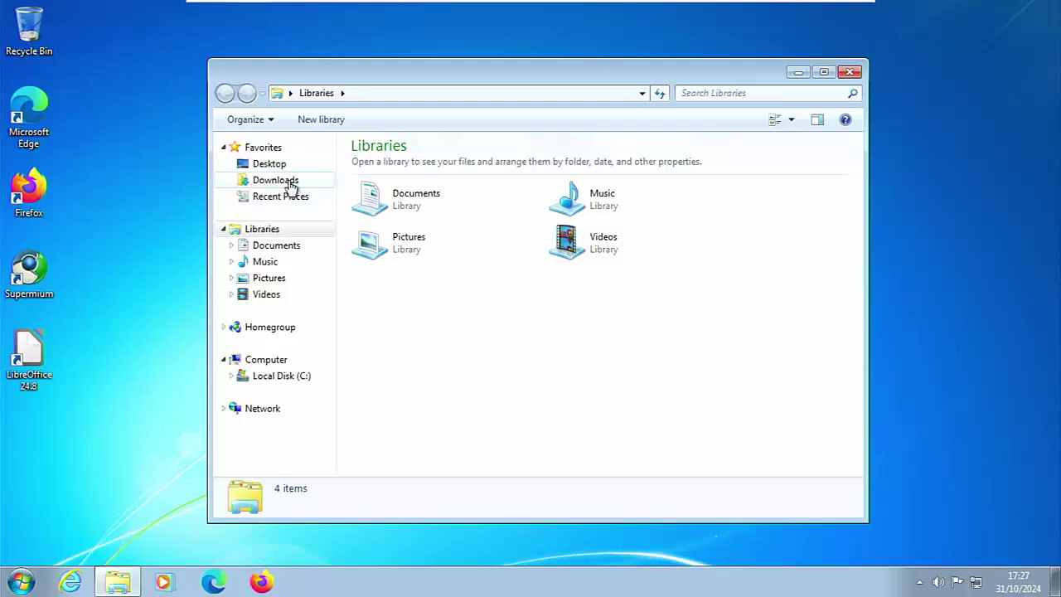
left_click(222, 148)
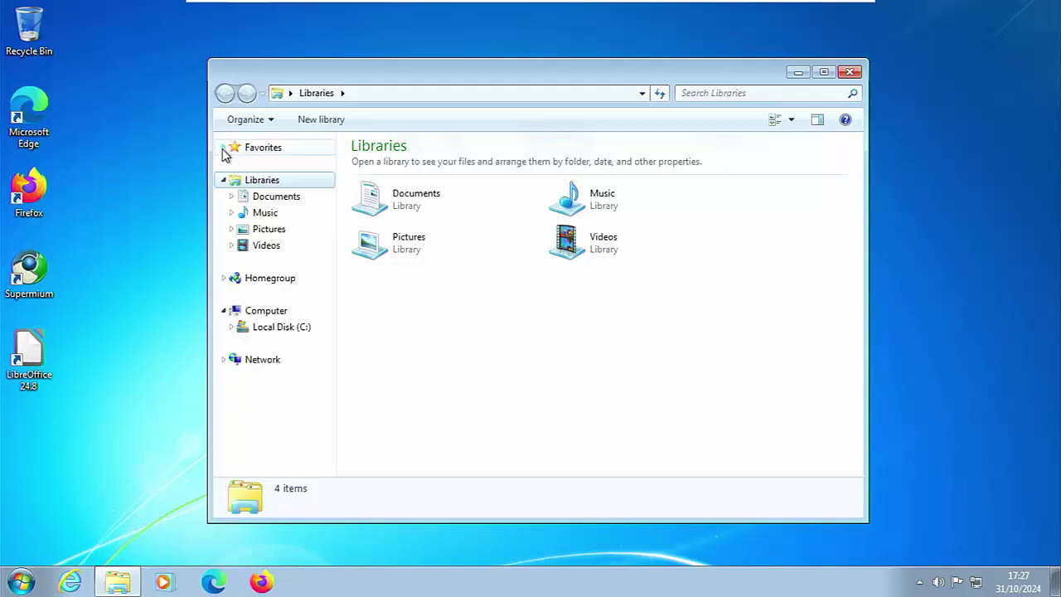
left_click(223, 147)
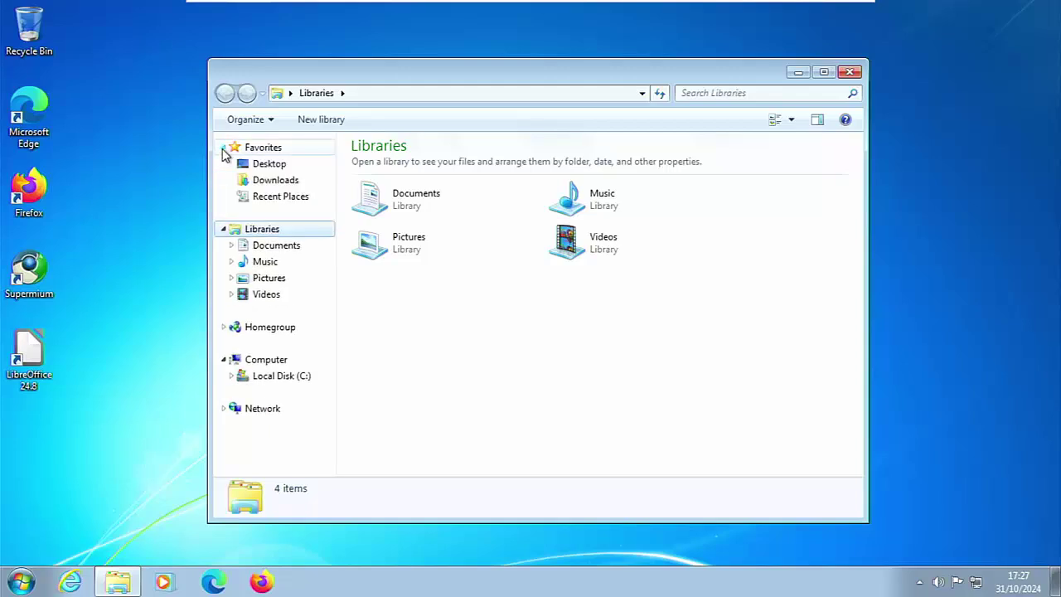
left_click(269, 184)
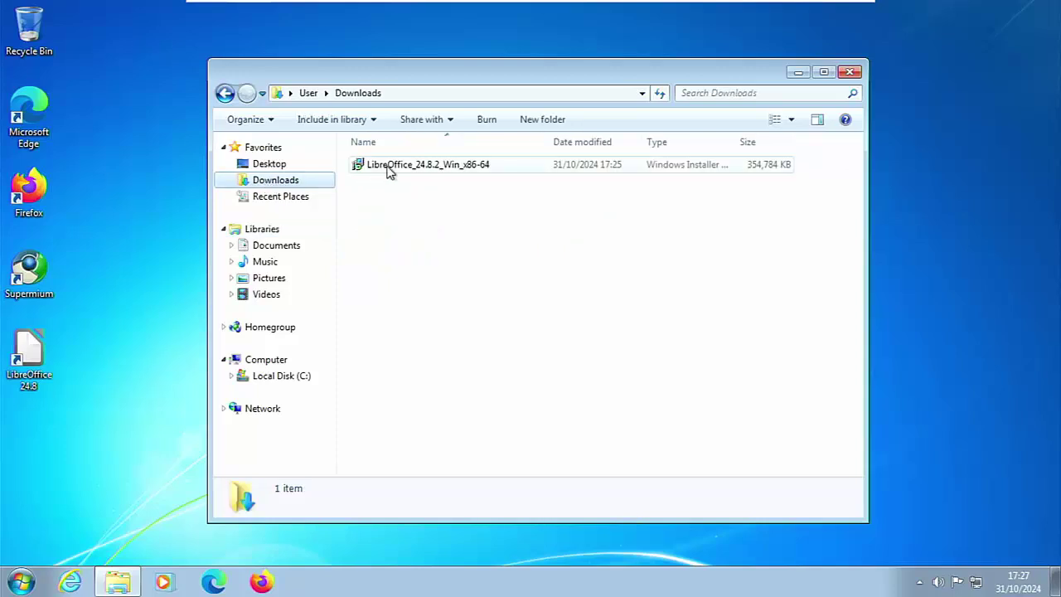
left_click(388, 170)
right_click(389, 170)
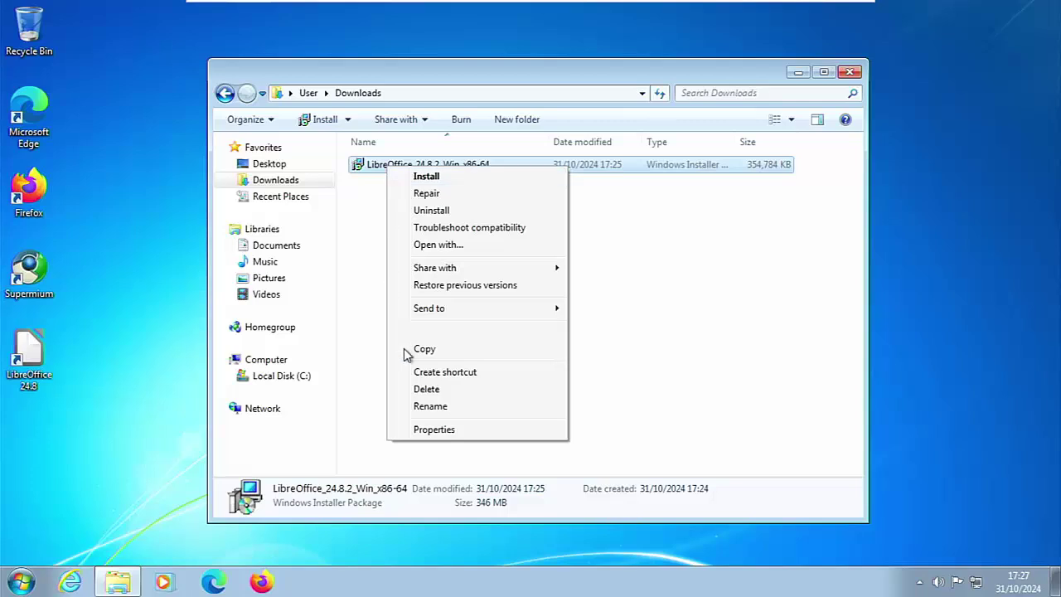
left_click(436, 391)
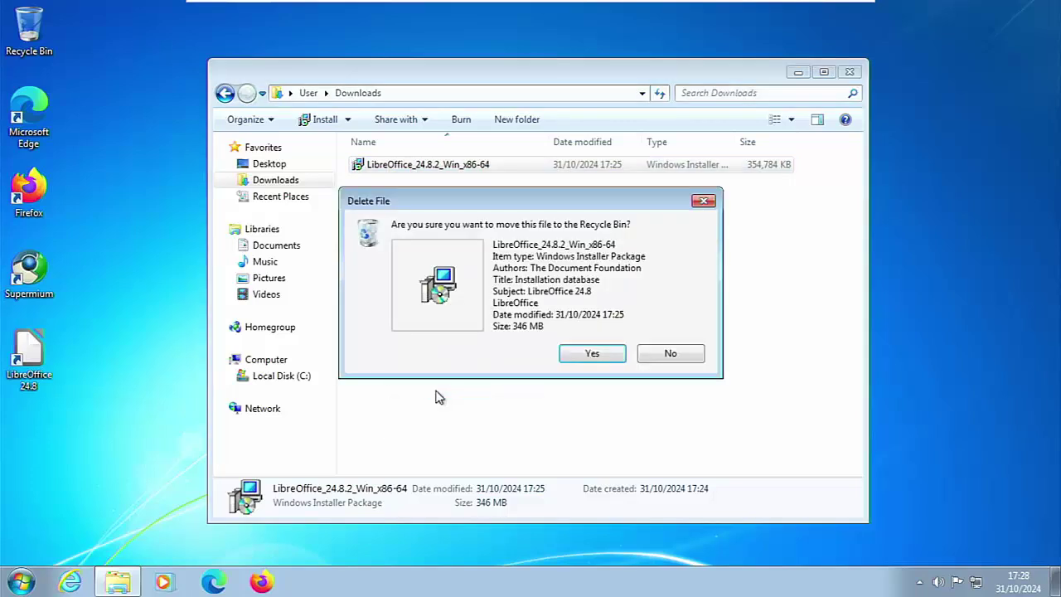
left_click(575, 360)
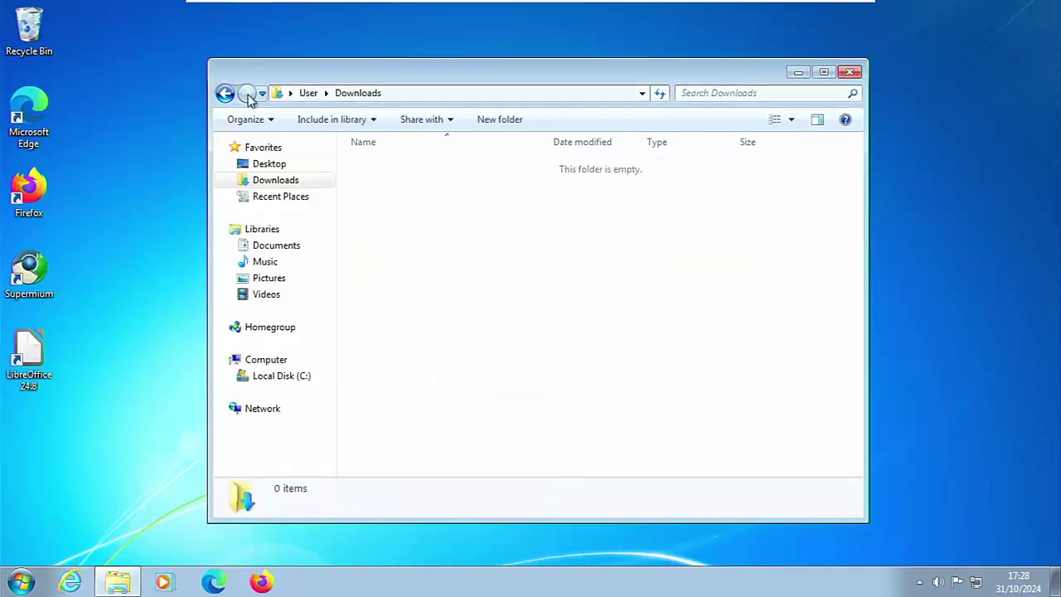
Step: Empty the Recycle Bin to delete the installer permanently, and close the Downloads window
right_click(39, 21)
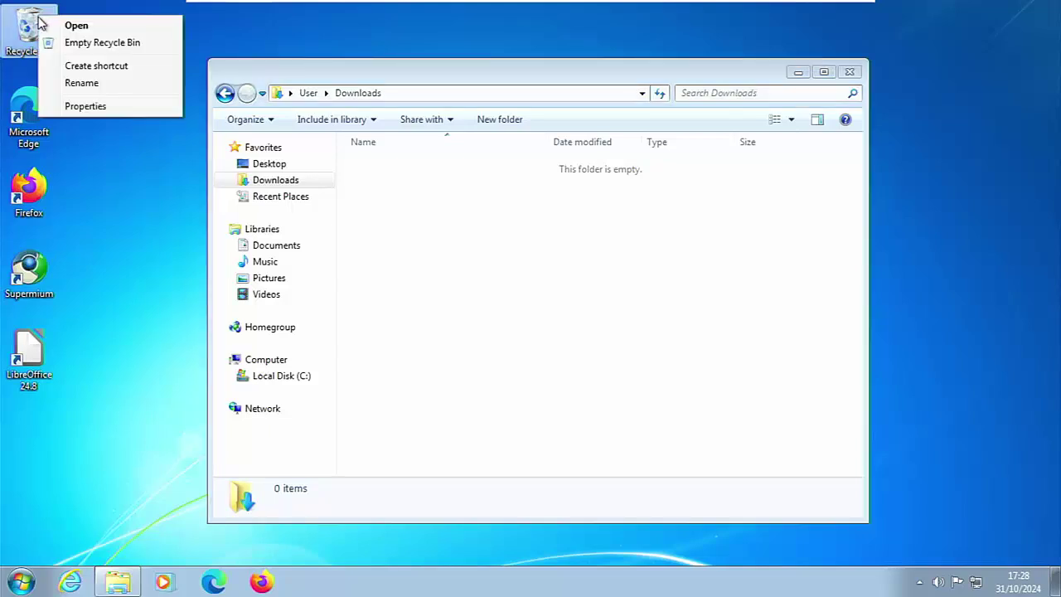
left_click(81, 43)
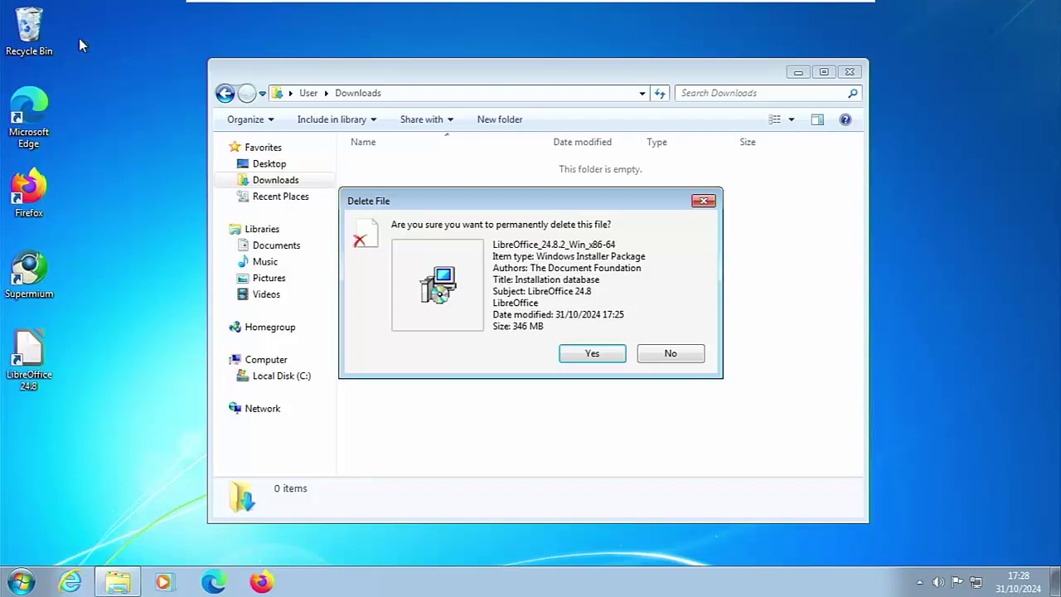
left_click(592, 354)
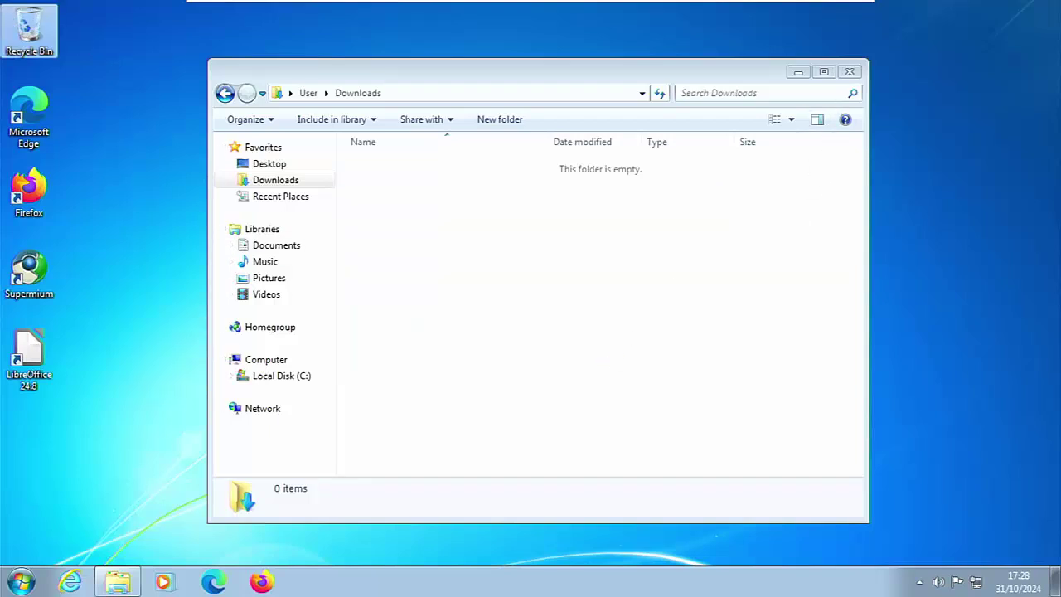
left_click(849, 73)
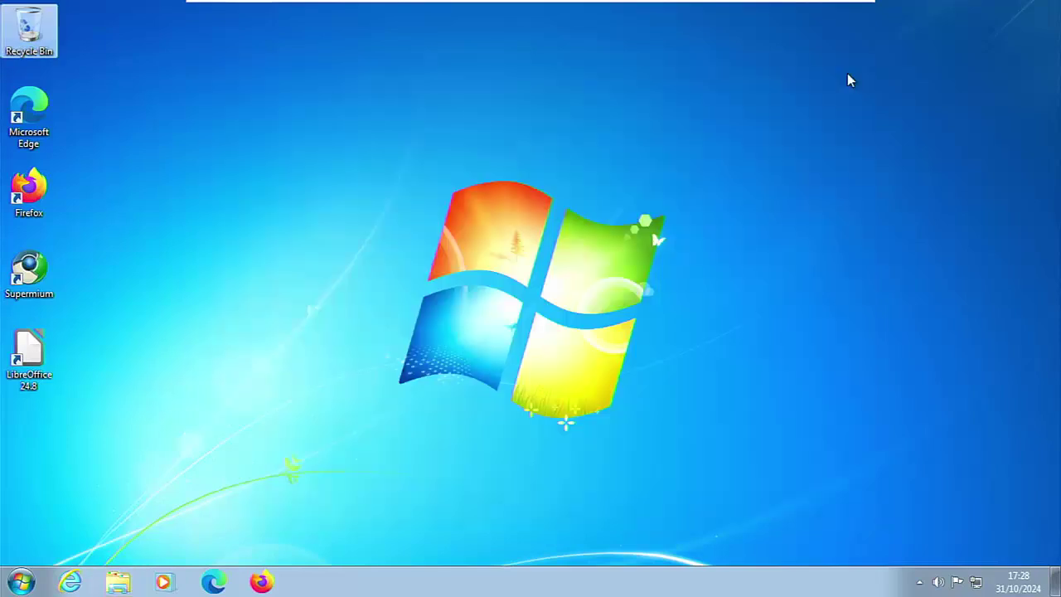
left_click(308, 276)
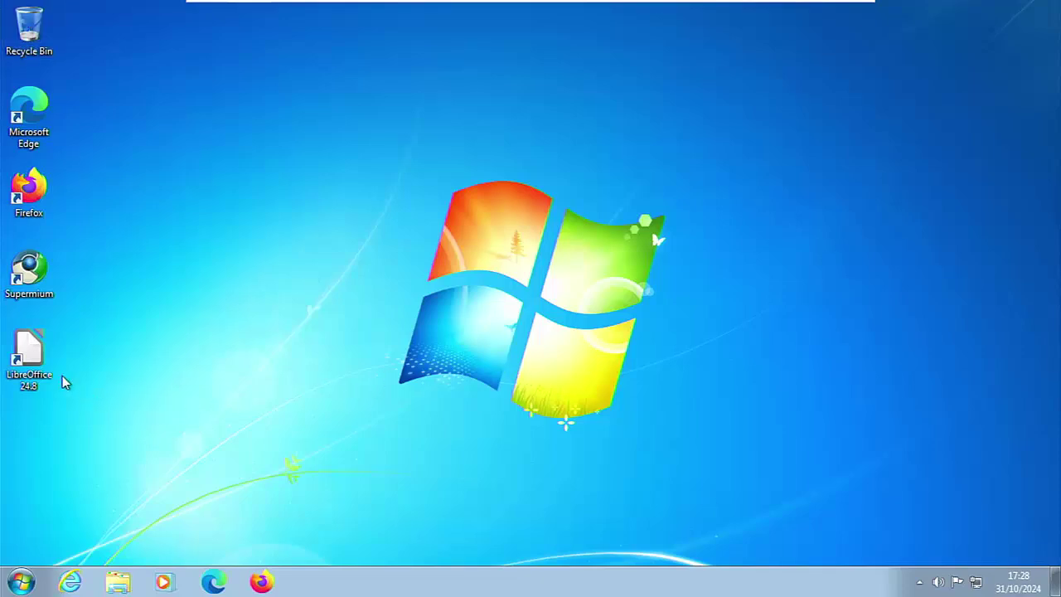
Step: Launch LibreOffice from the desktop, create a new Writer document and maximize its window
double_click(29, 355)
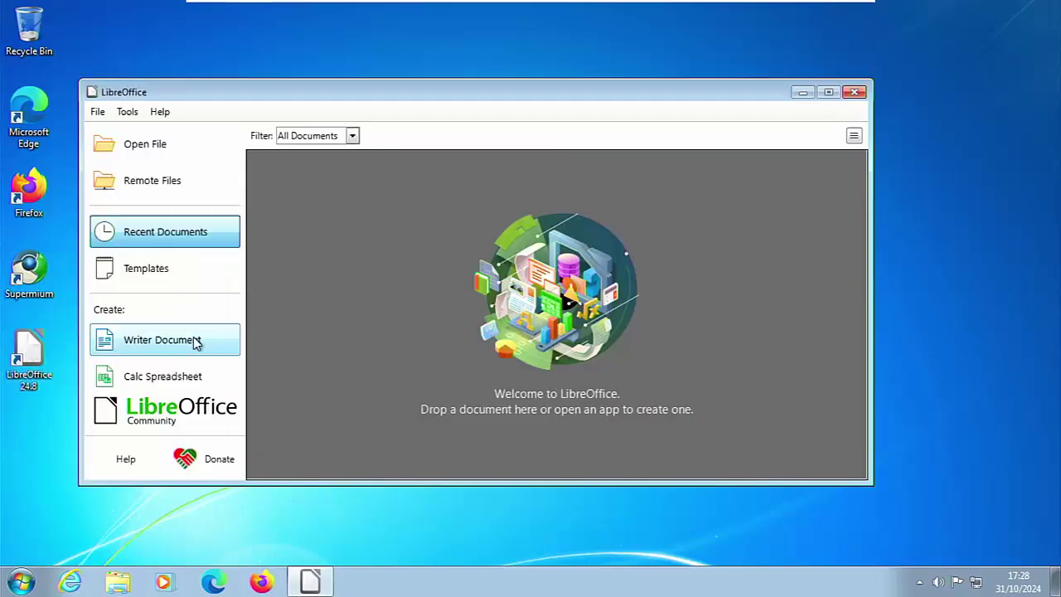
left_click(195, 344)
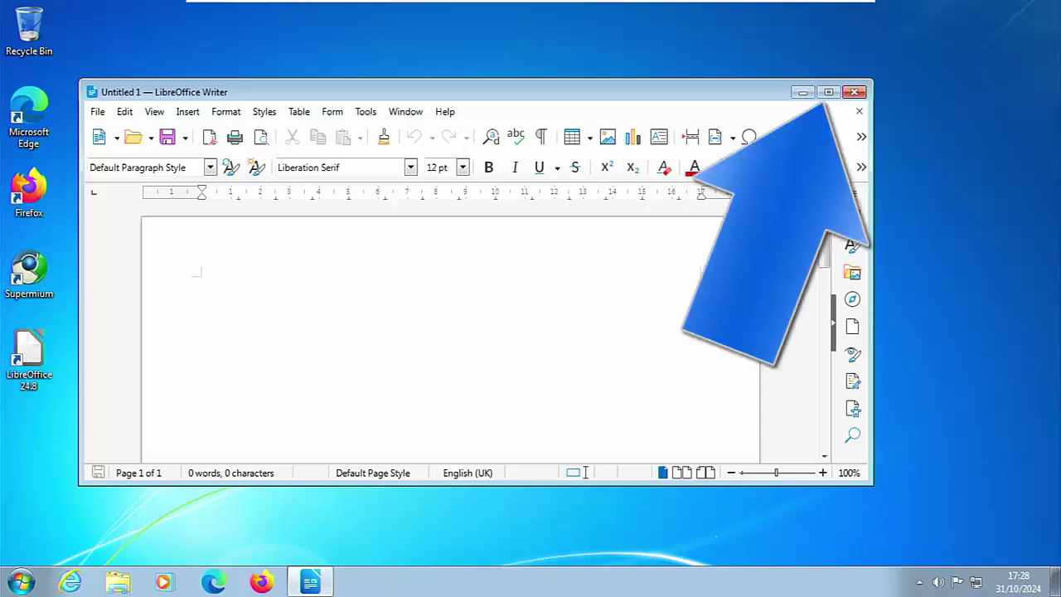
left_click(829, 93)
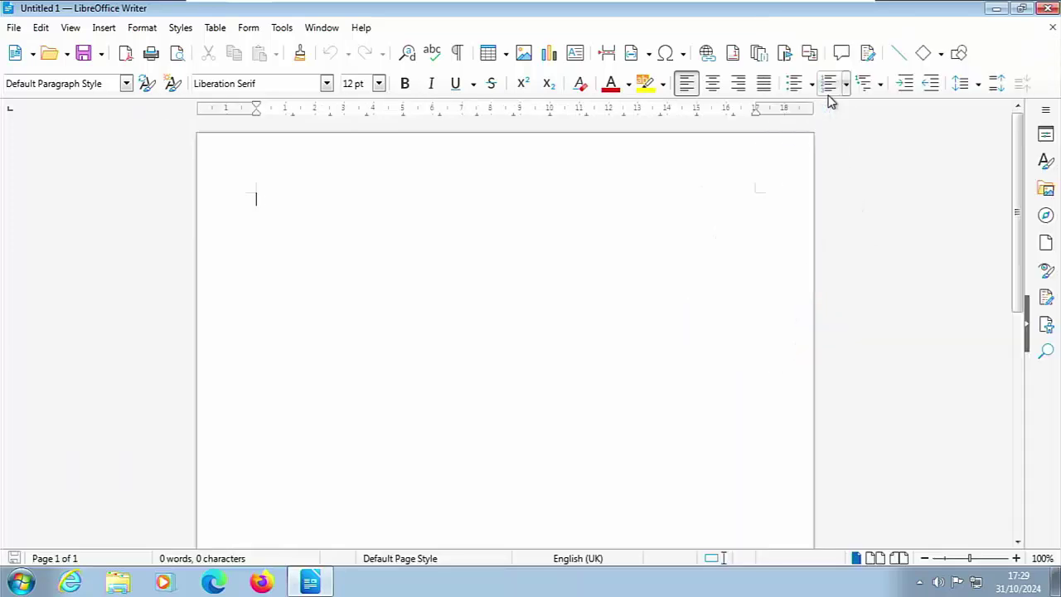
Step: In LibreOffice's general Load/Save options, set text documents to always save as Word 2010–365 Document (*.docx) and apply it
left_click(282, 28)
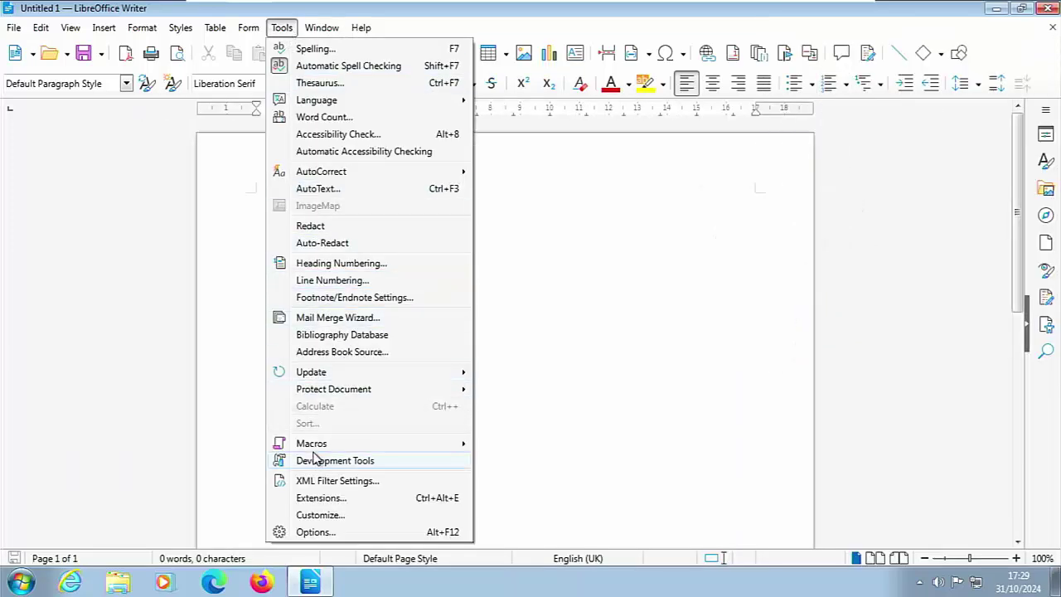
left_click(315, 532)
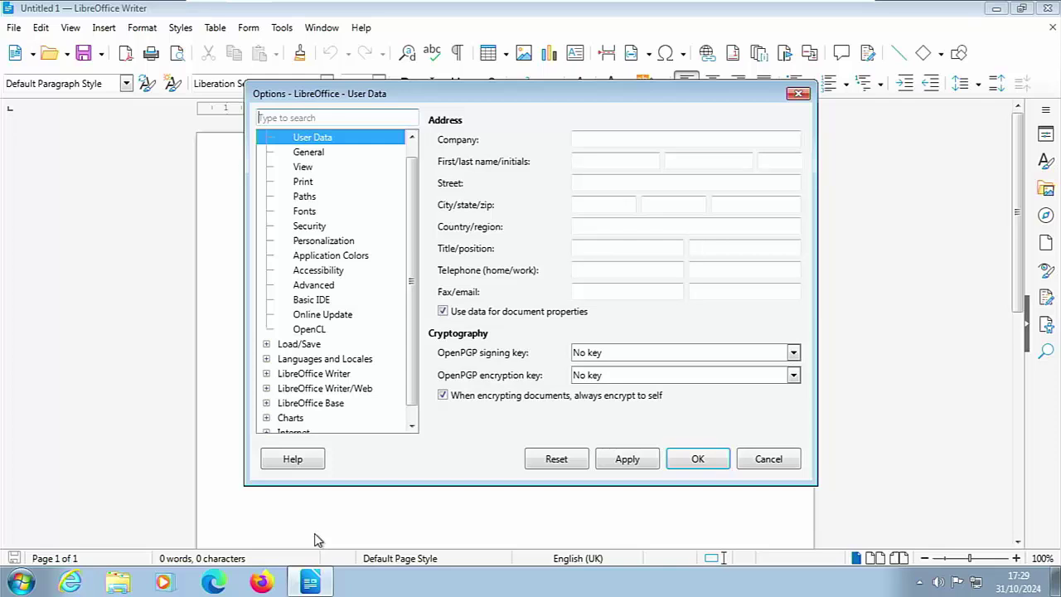
left_click(266, 344)
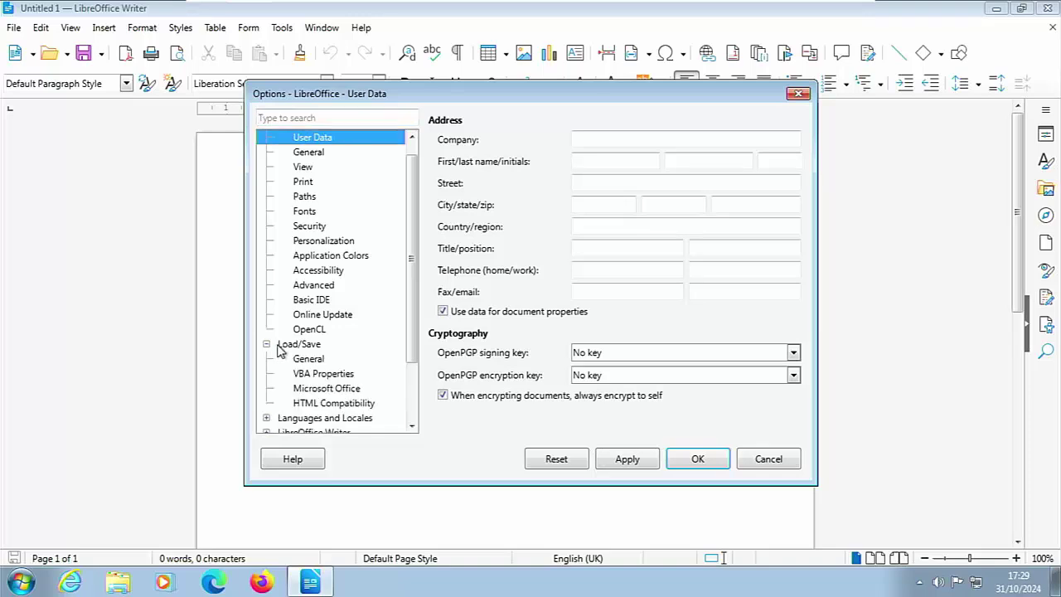
left_click(303, 362)
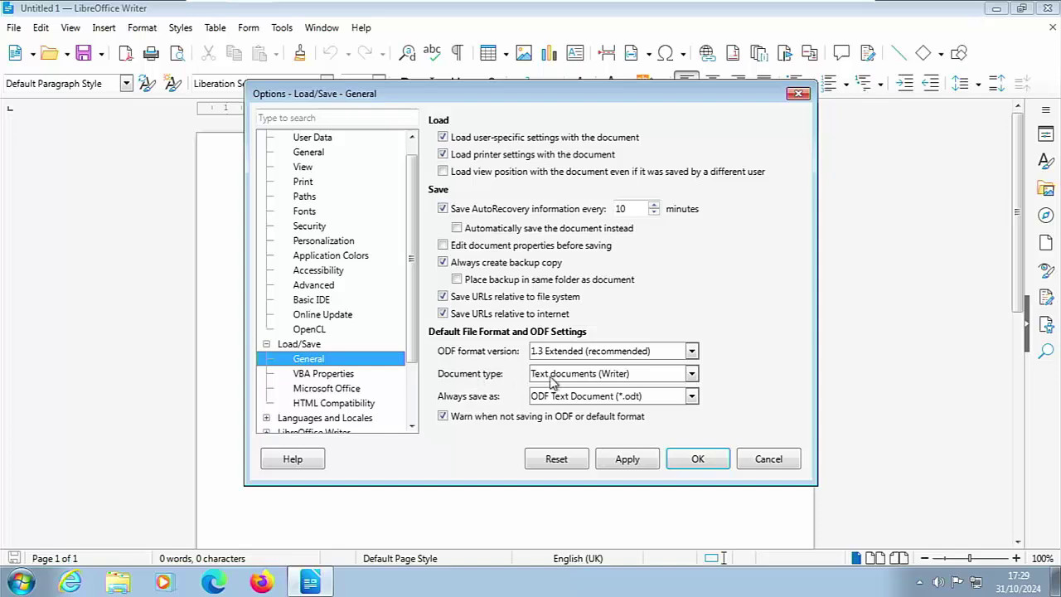
left_click(693, 397)
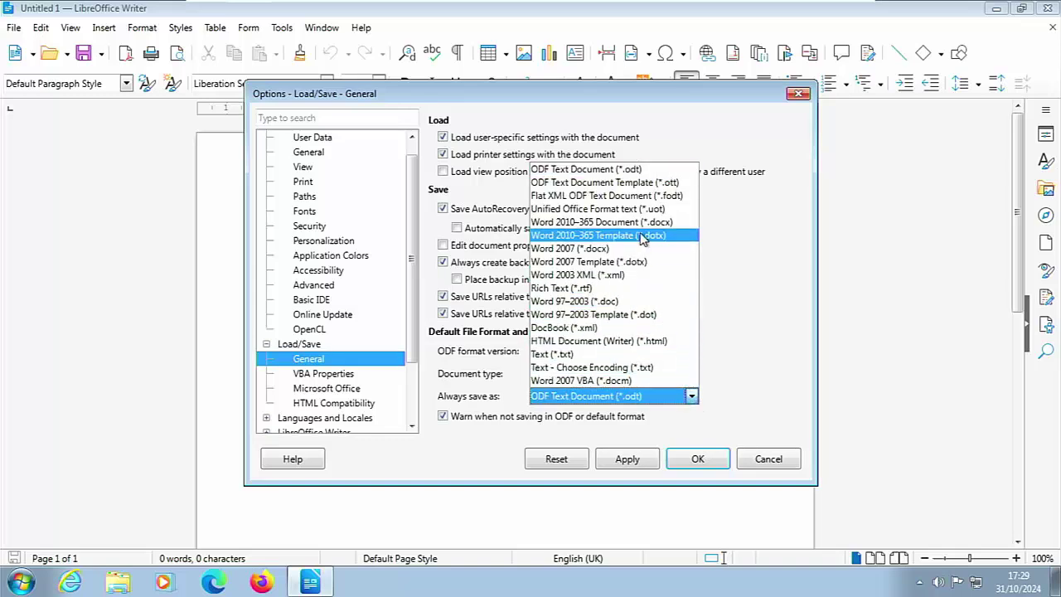
left_click(682, 224)
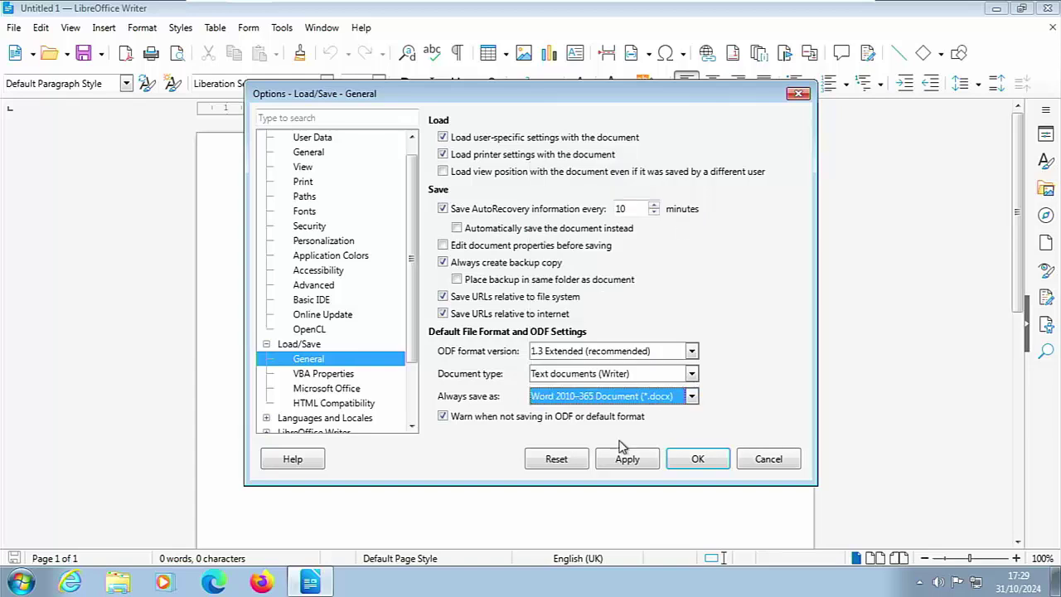
left_click(625, 461)
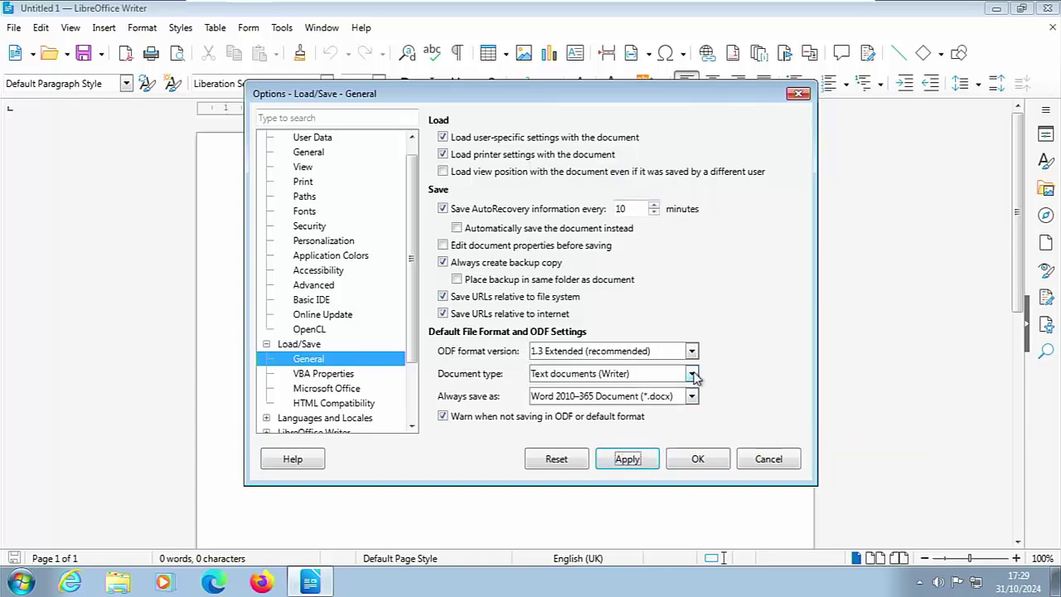
Step: Set the default save format for Spreadsheets (Calc) to Excel 2007–365 (*.xlsx) and apply the change
left_click(692, 373)
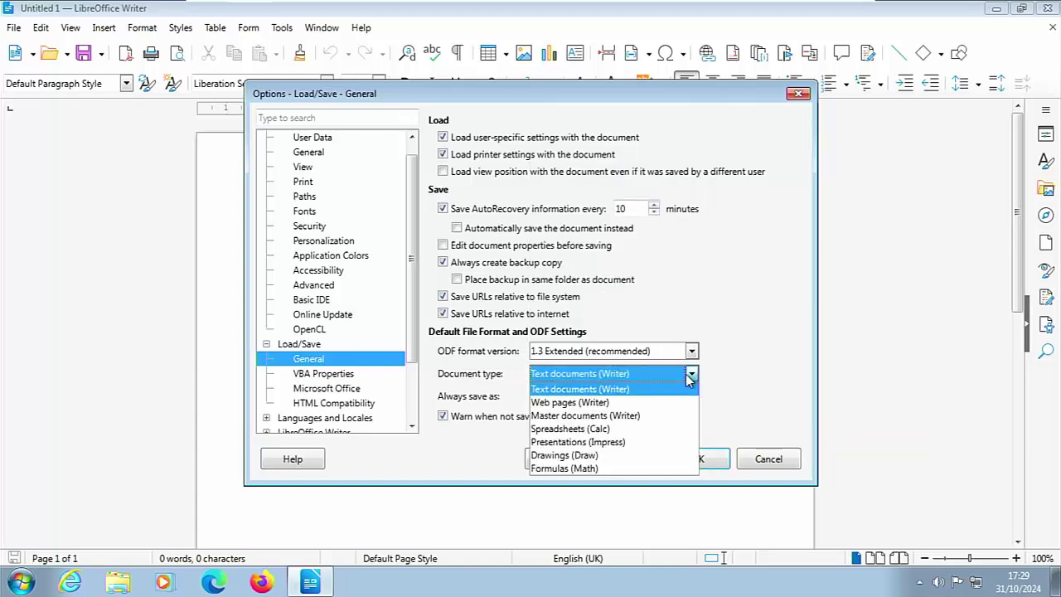
left_click(624, 431)
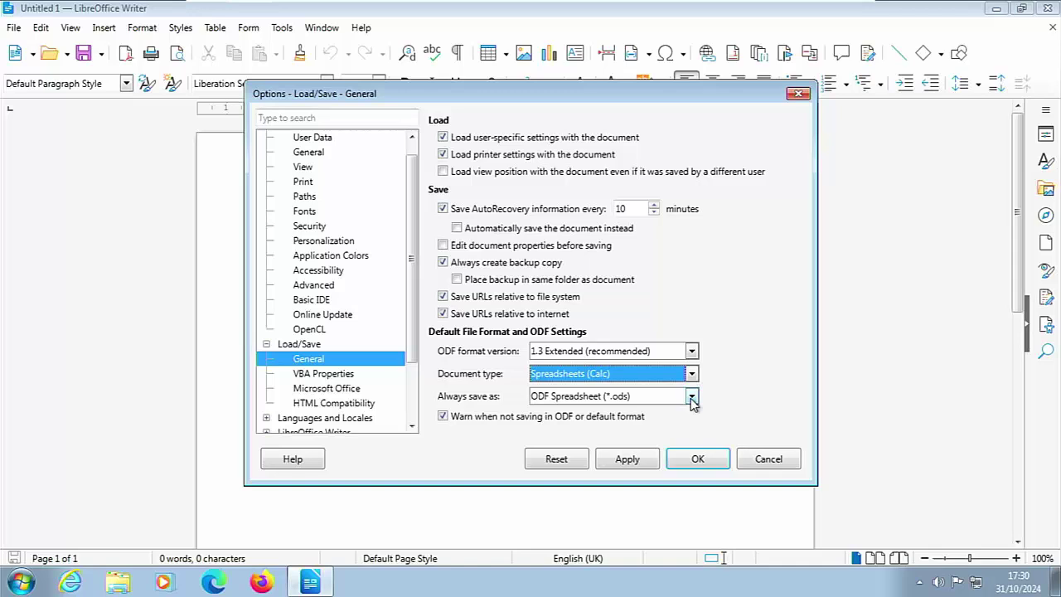
left_click(692, 398)
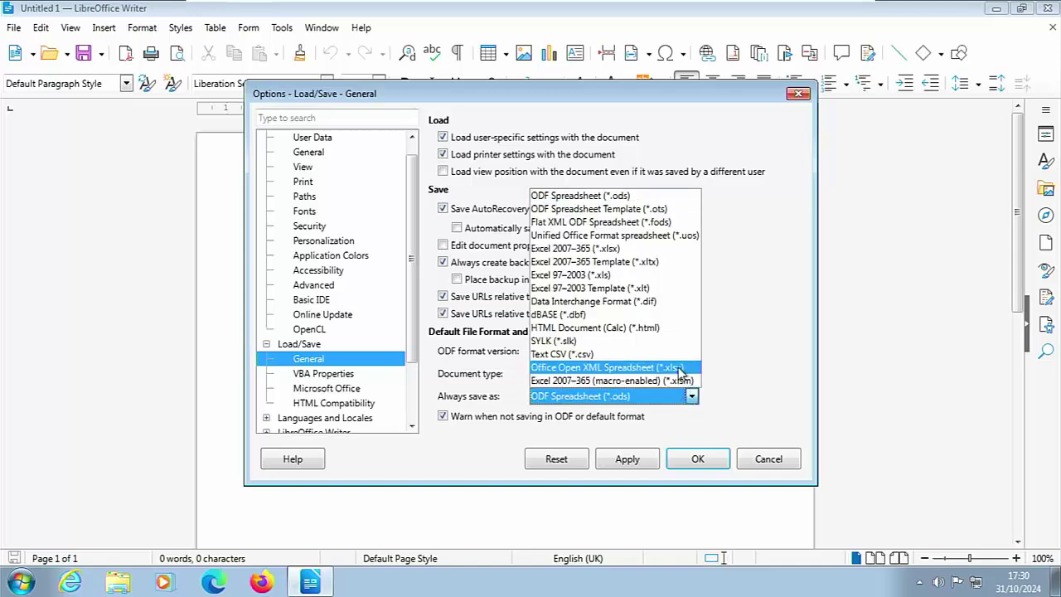
left_click(674, 248)
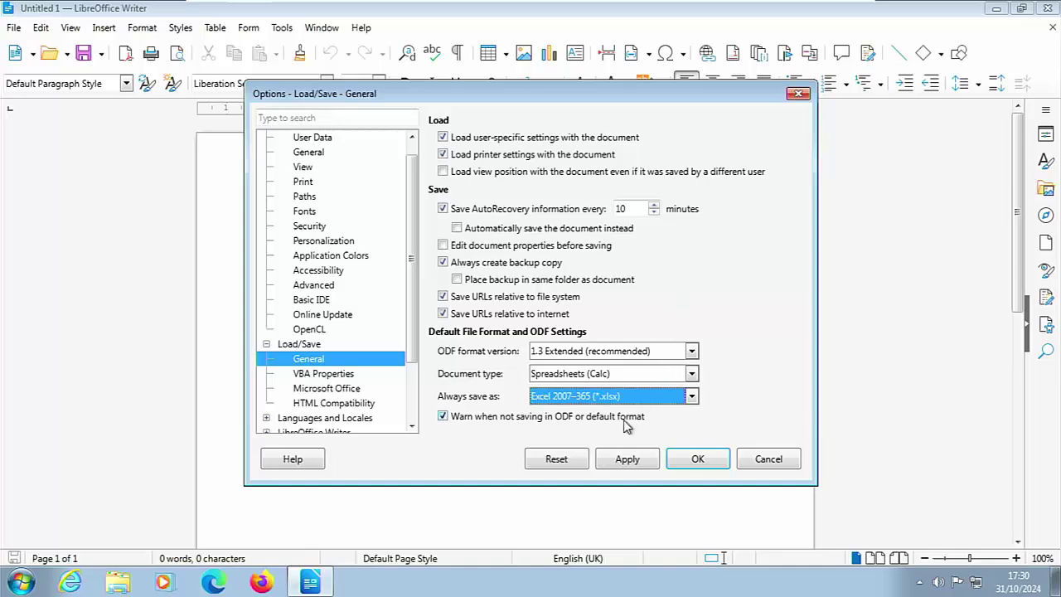
left_click(610, 462)
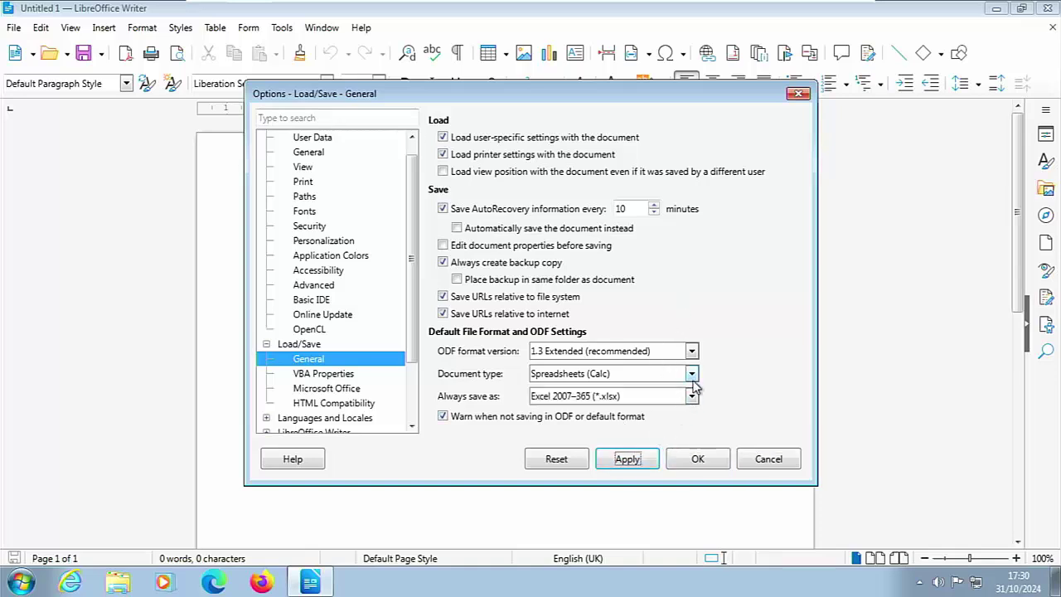
Step: Set the default save format for Presentations (Impress) to PowerPoint 2007–365 (*.pptx), apply it and close the options
left_click(692, 374)
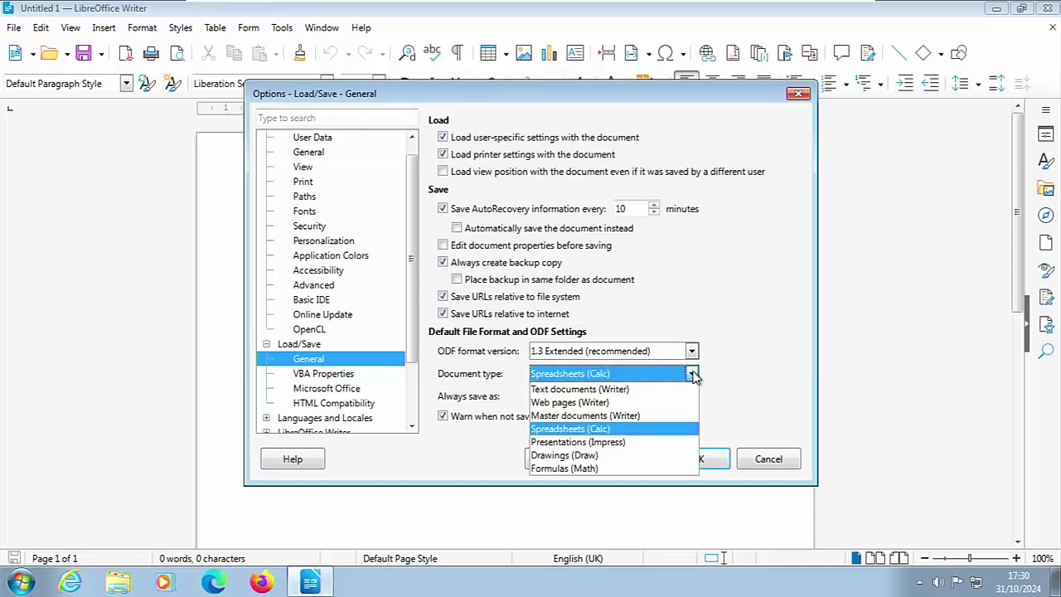
left_click(638, 444)
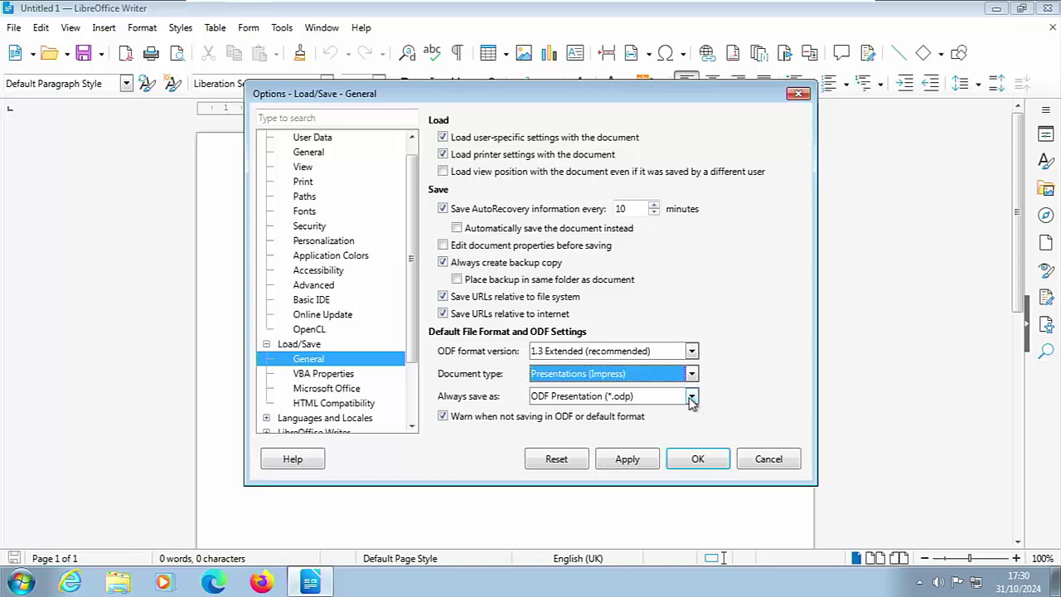
left_click(692, 397)
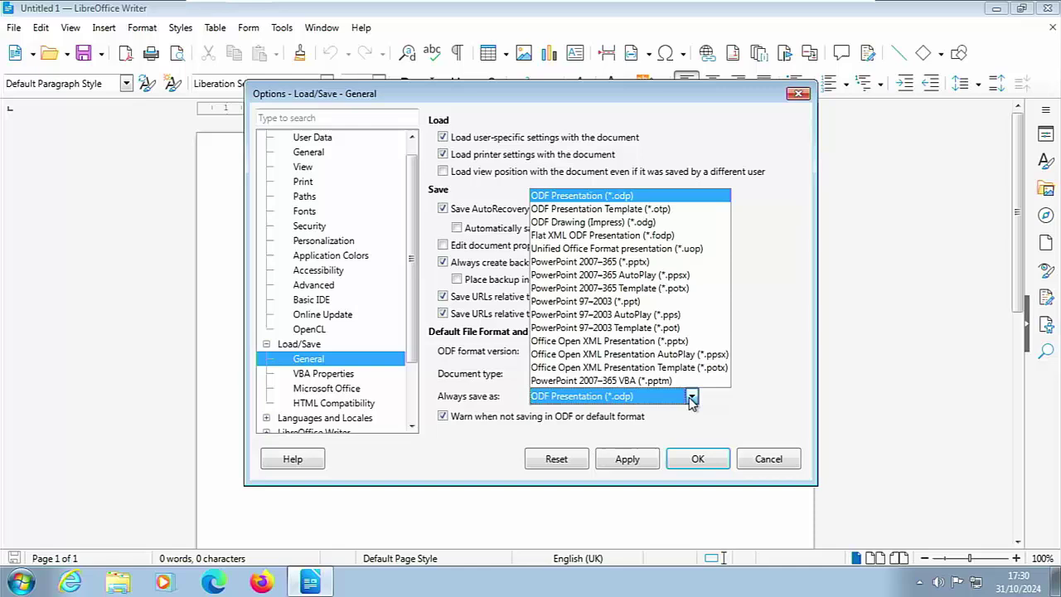
left_click(688, 262)
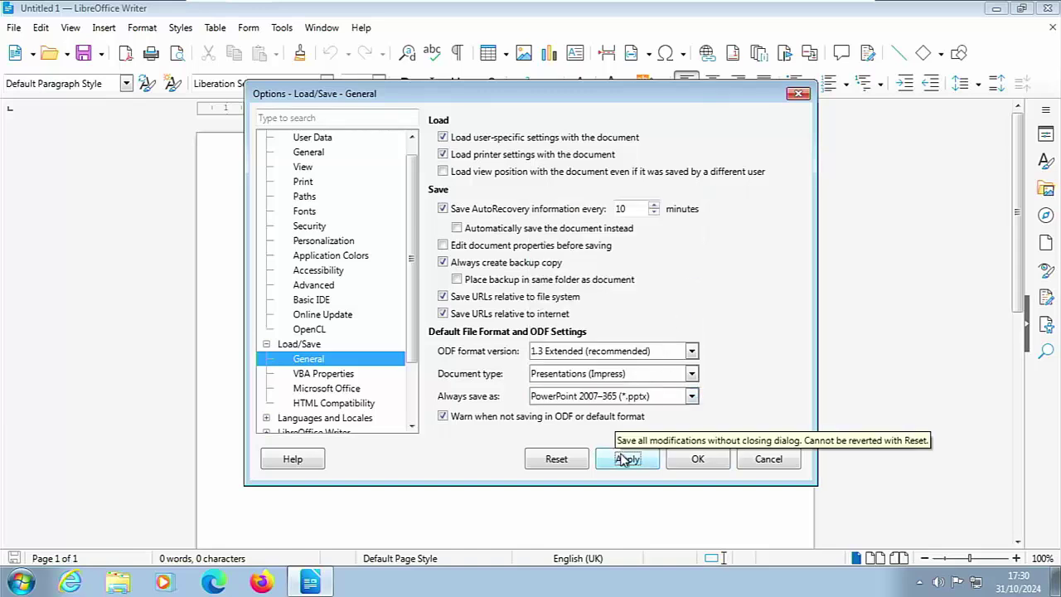
left_click(690, 461)
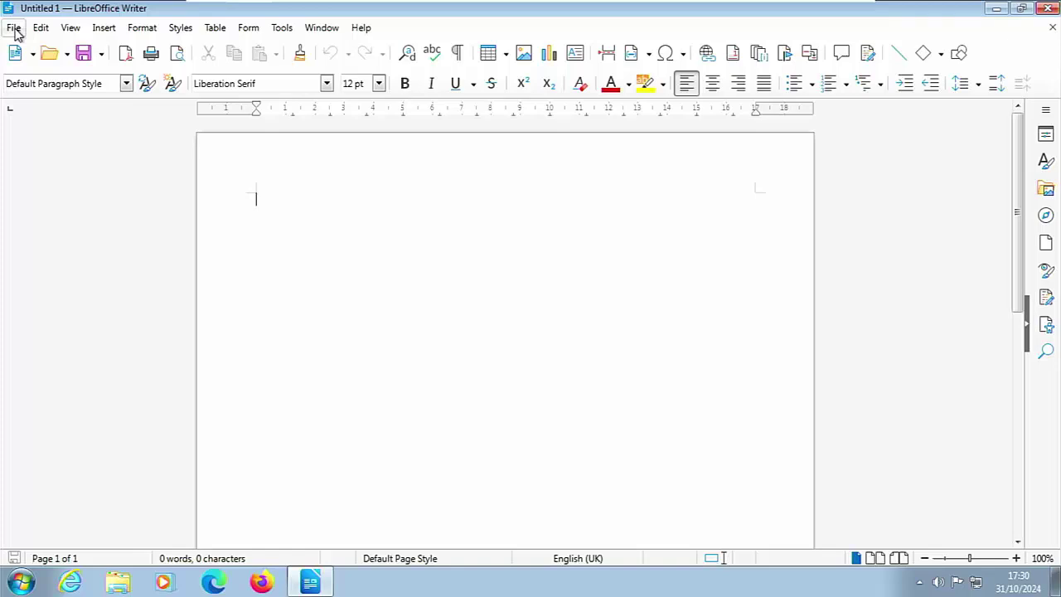
Step: Check the default file type offered when saving the blank Writer document under a new name, without saving it
left_click(14, 28)
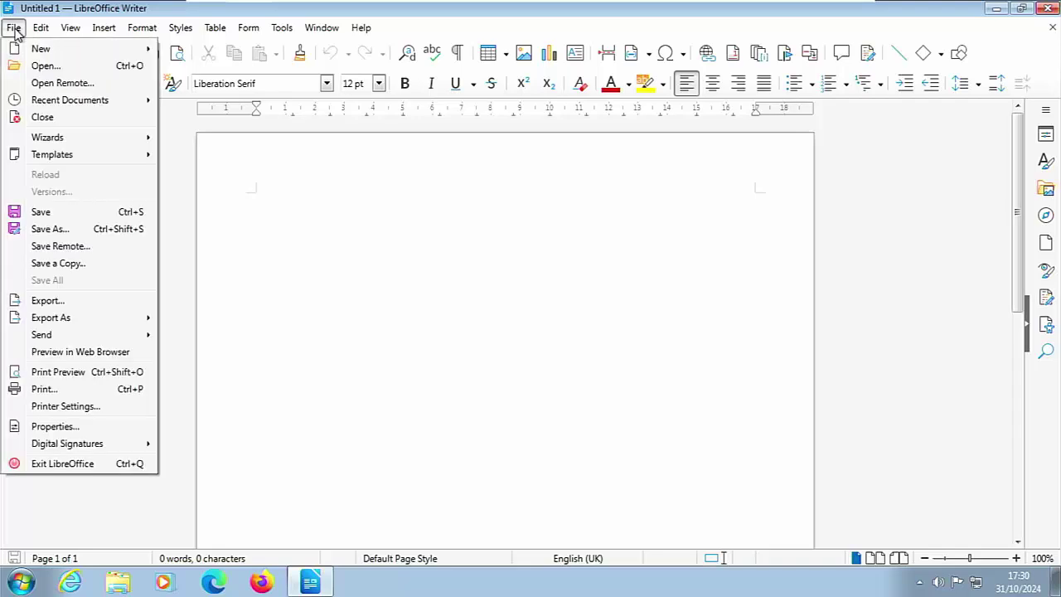
left_click(62, 236)
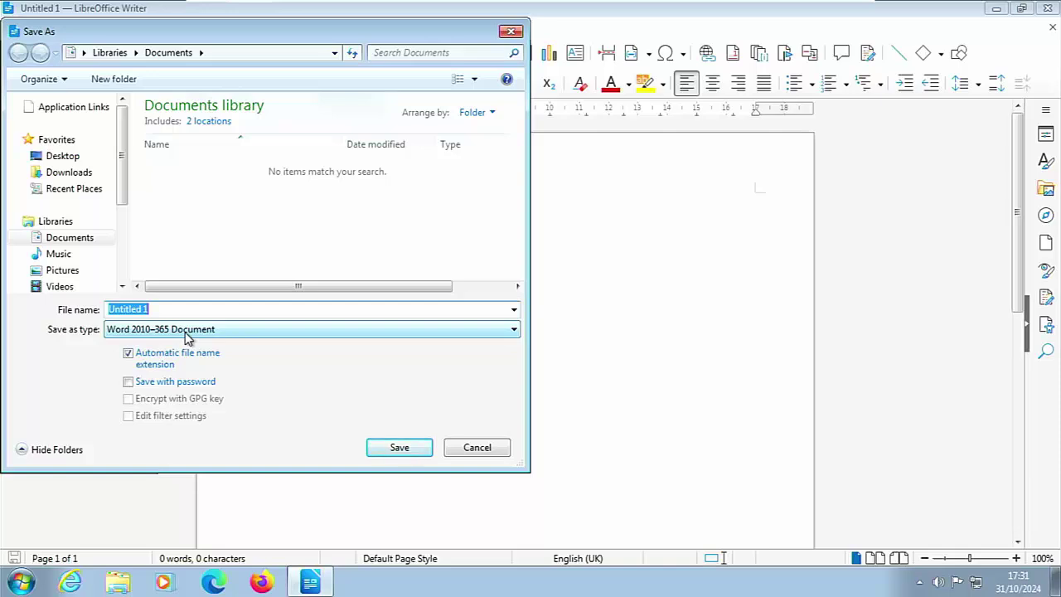
left_click(463, 446)
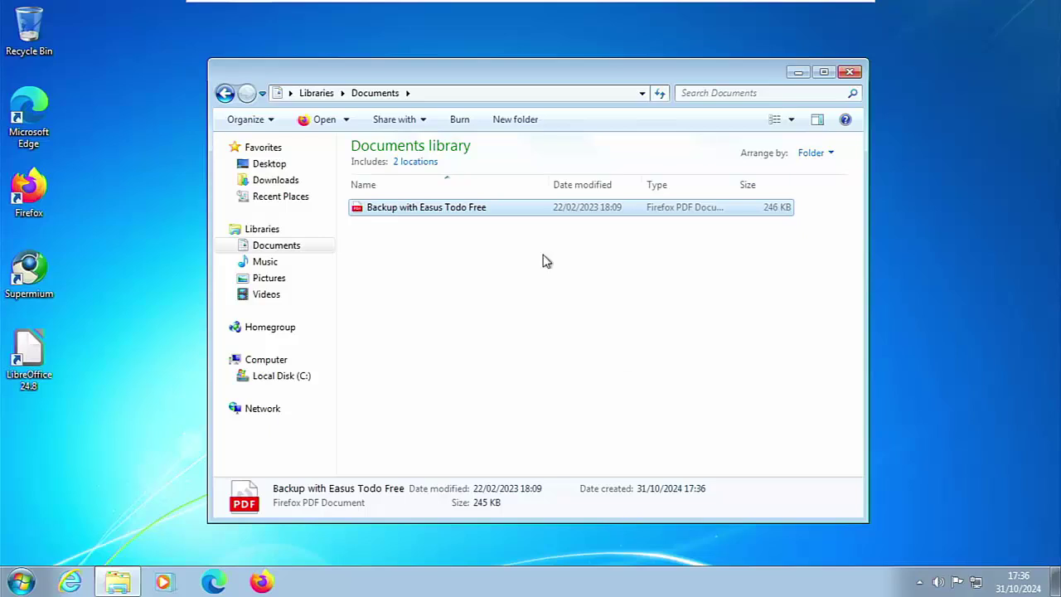
Step: View the PDF "Backup with Easus Todo Free" from the Documents library, and close both the PDF and the library window
double_click(390, 214)
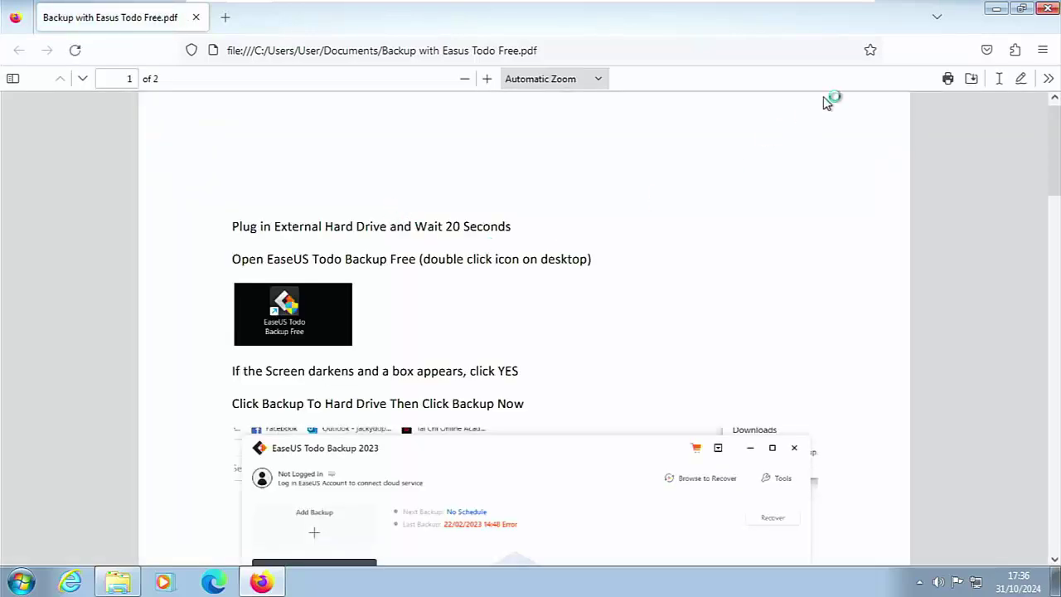
left_click(1048, 8)
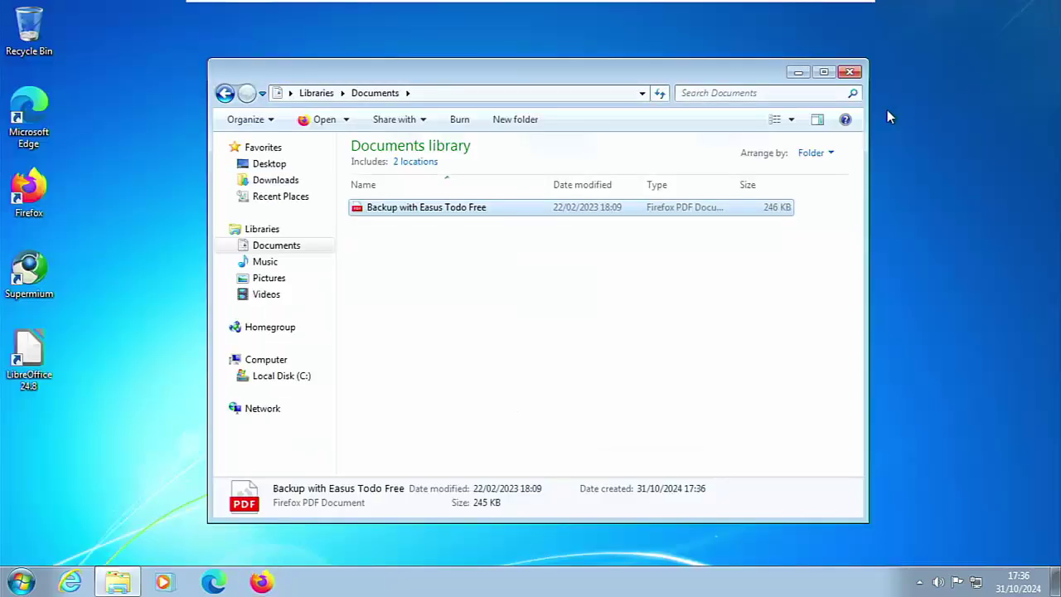
left_click(846, 75)
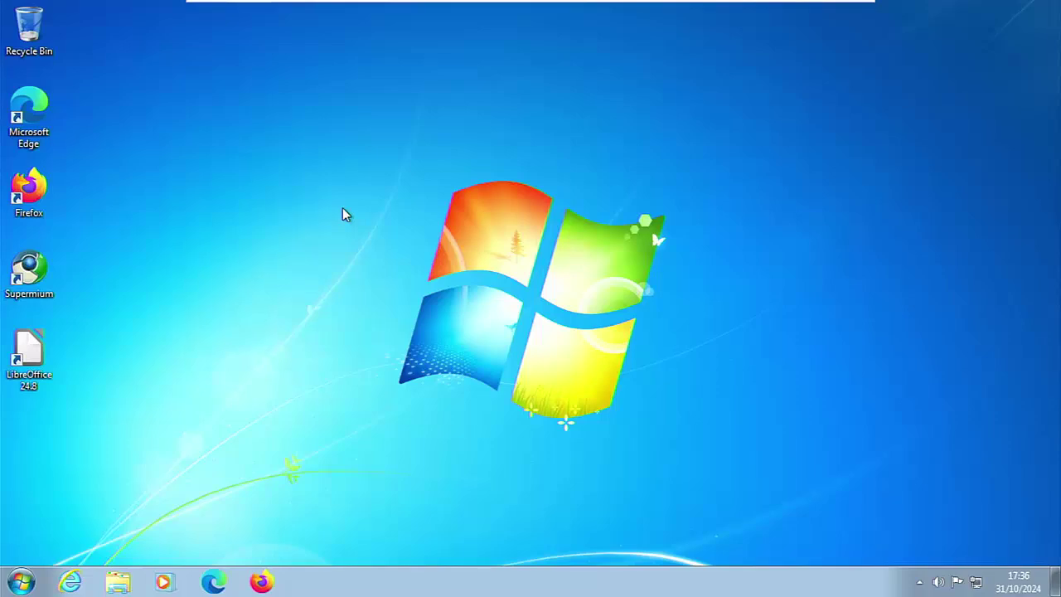
Step: Switch to the Supermium browser and load the Windows Downloads page at cwtek.co.uk/wd
double_click(43, 279)
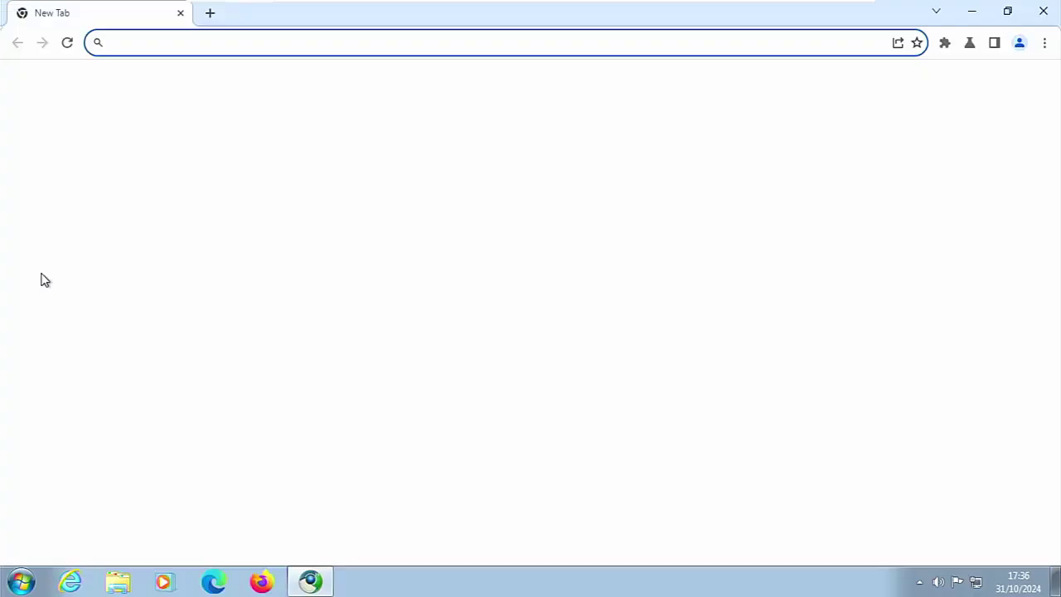
left_click(152, 42)
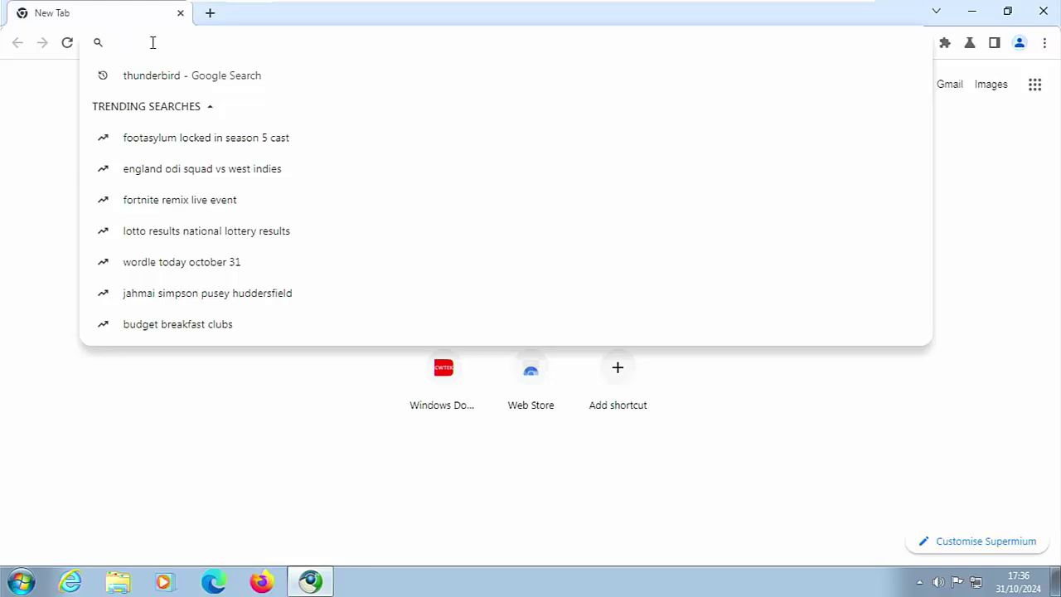
type("cwtek.co.uk/wd")
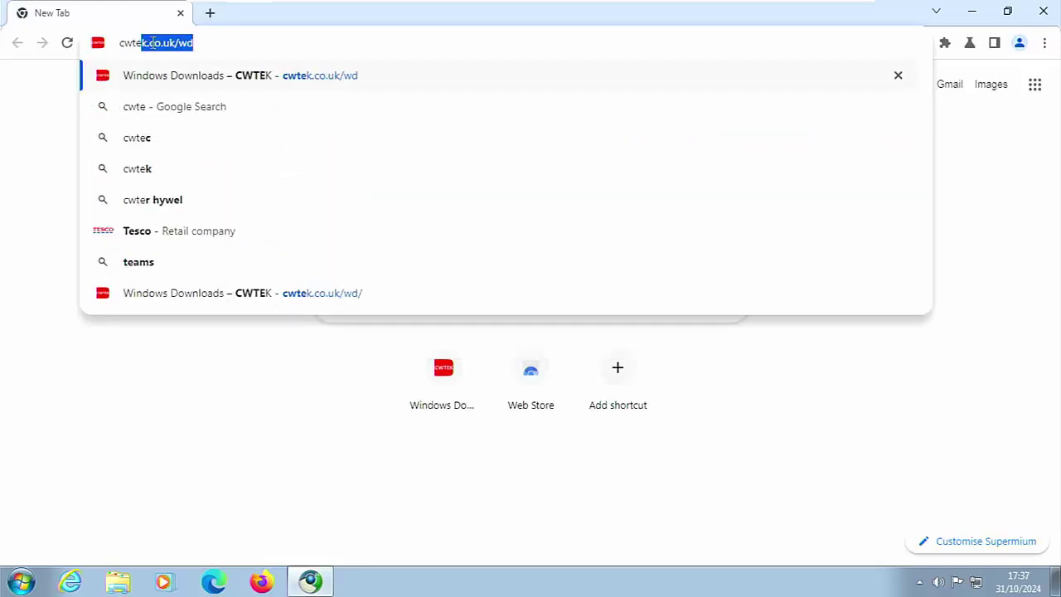
key("End")
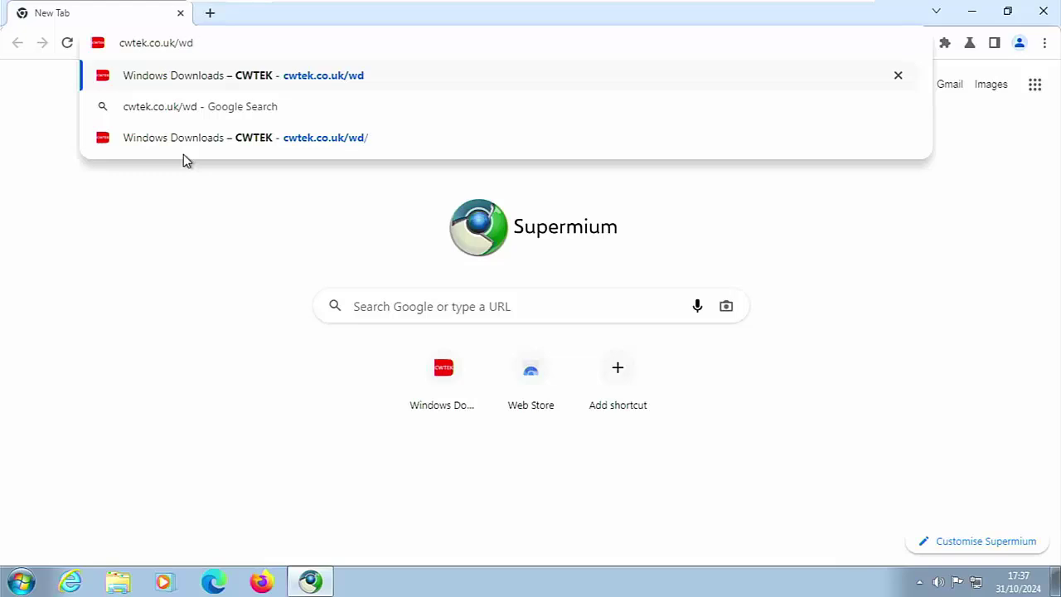
key("Return")
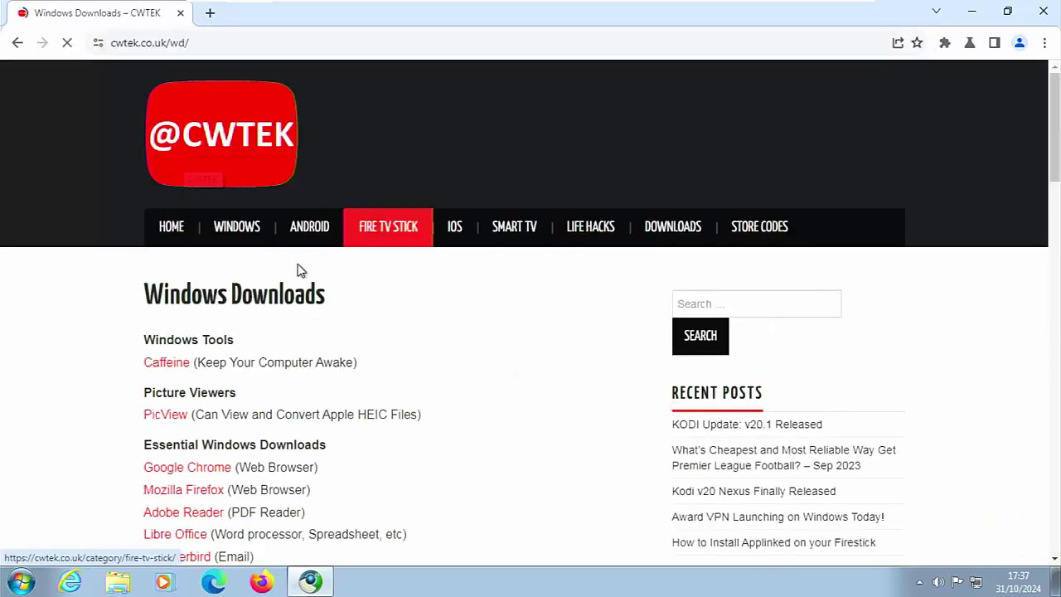
Step: Follow the Adobe Reader link under Windows 7 Essentials and dismiss the advertisement to reach Adobe's download page
scroll(294, 398, "down", 4)
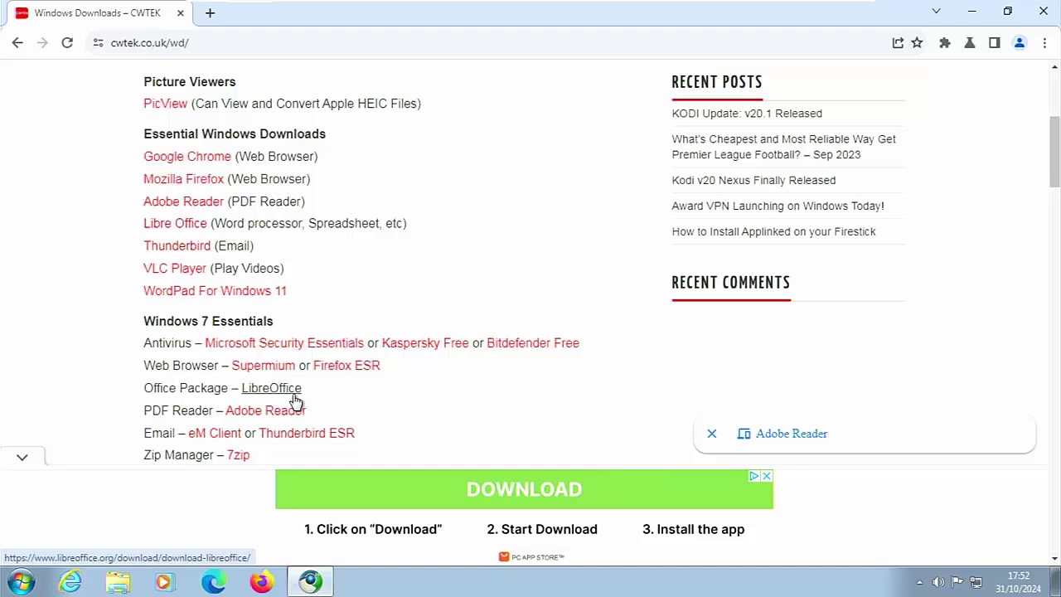
scroll(294, 399, "down", 1)
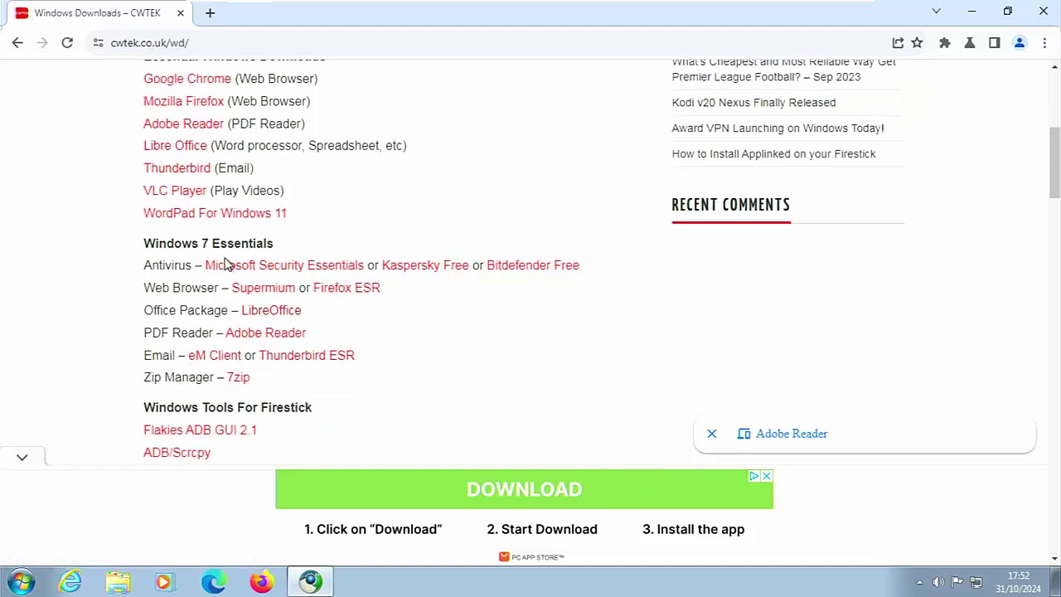
left_click(266, 333)
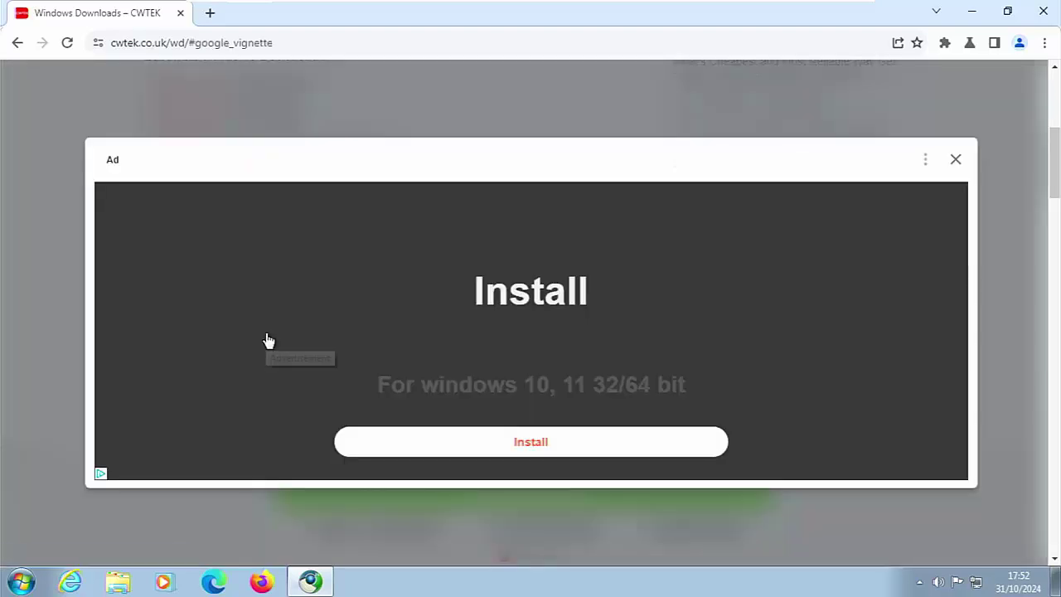
left_click(956, 160)
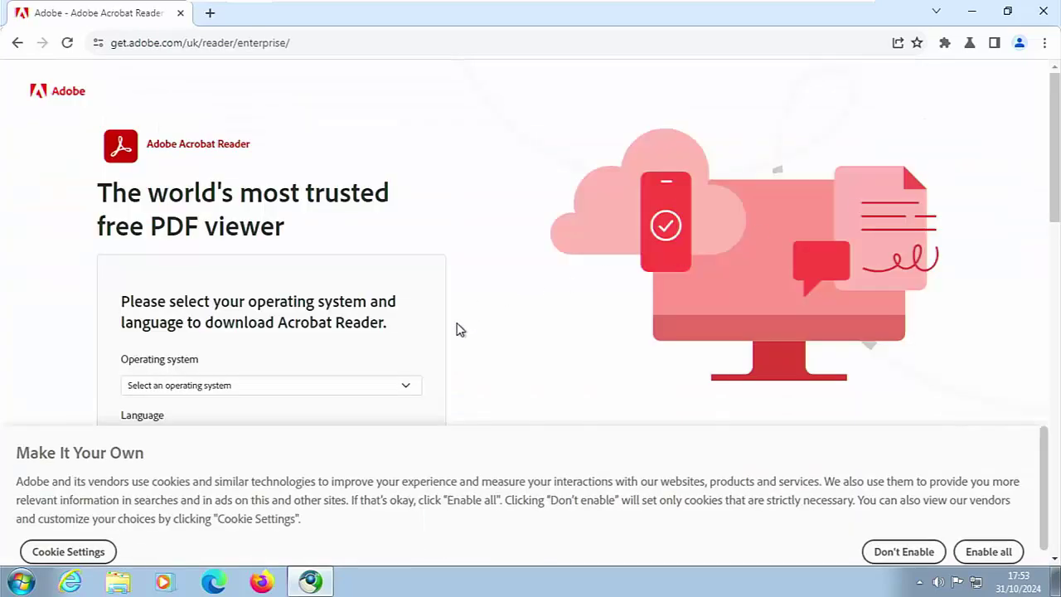
Step: Download Acrobat Reader for Windows 7 in English (UK), version Reader 2024.003.20112 English UK for Windows
scroll(461, 330, "down", 2)
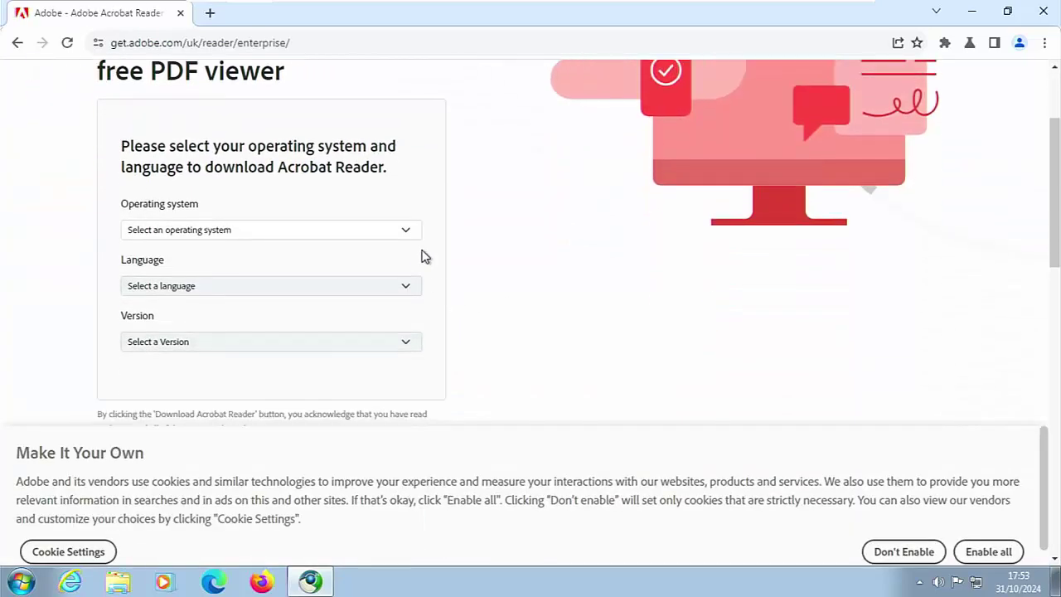
left_click(403, 232)
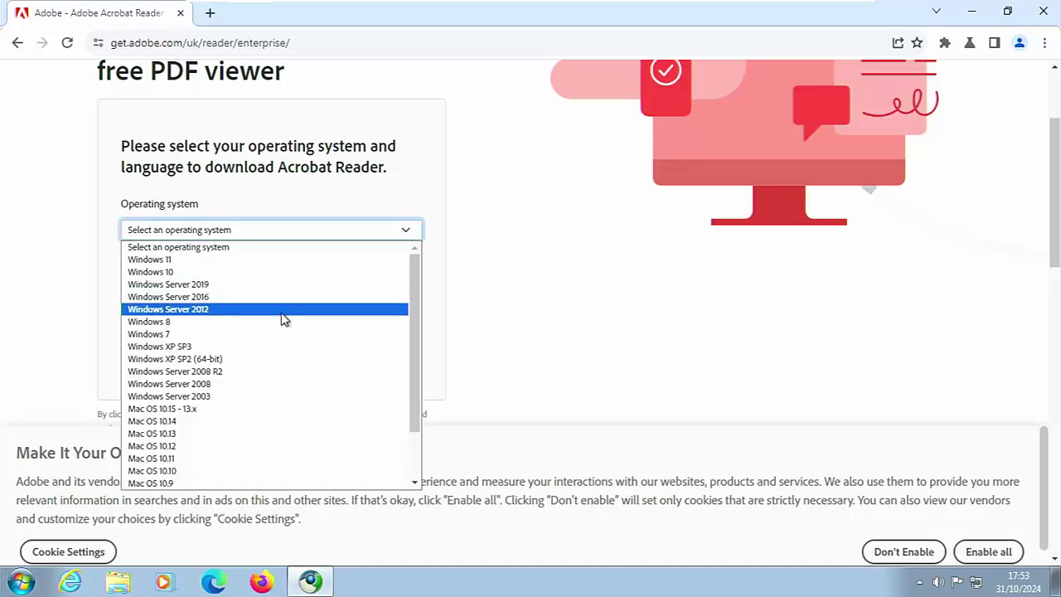
left_click(269, 334)
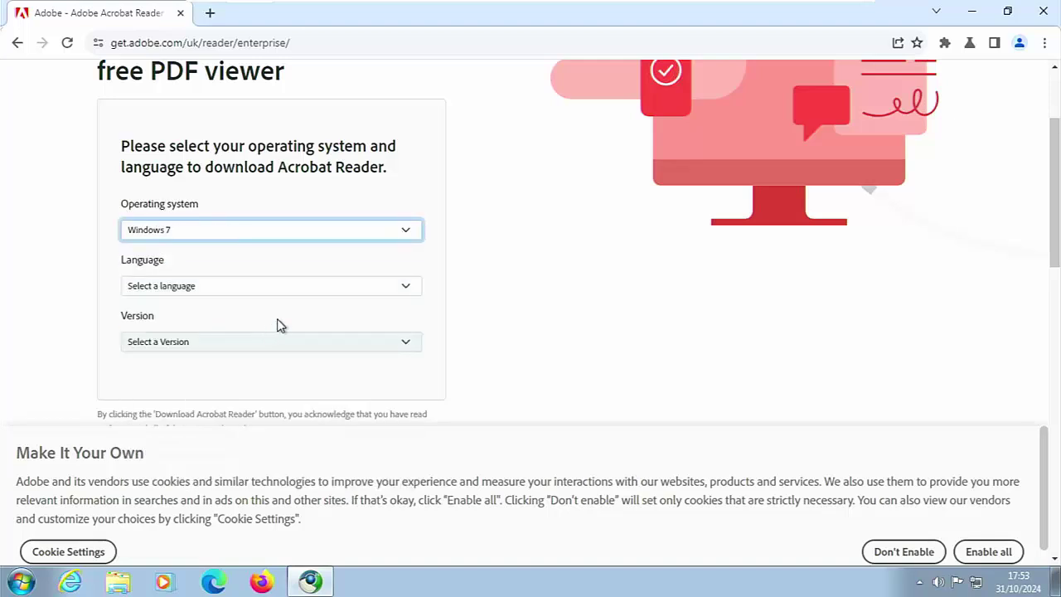
left_click(304, 286)
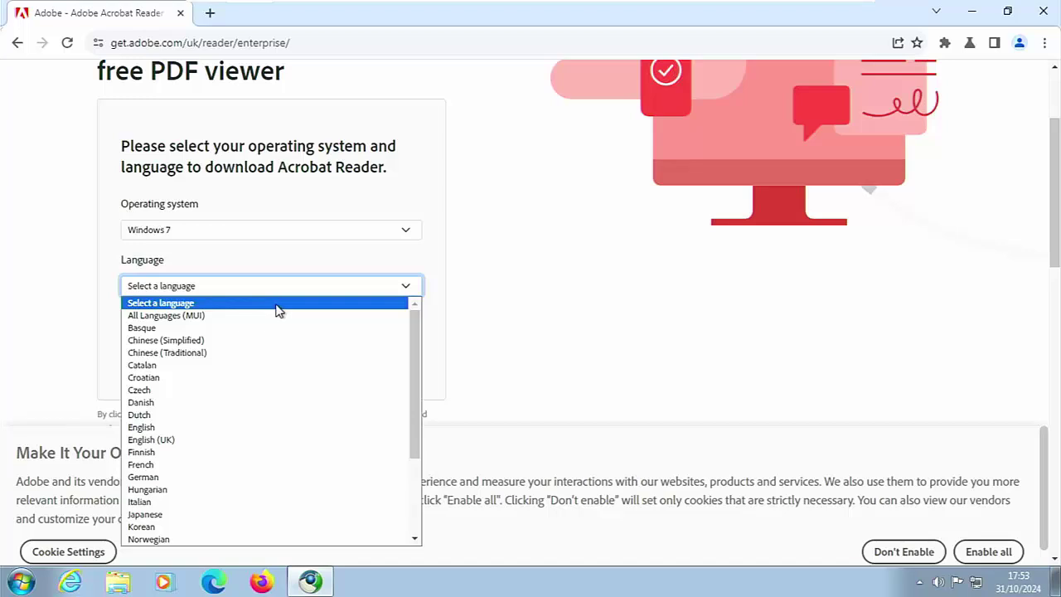
left_click(232, 438)
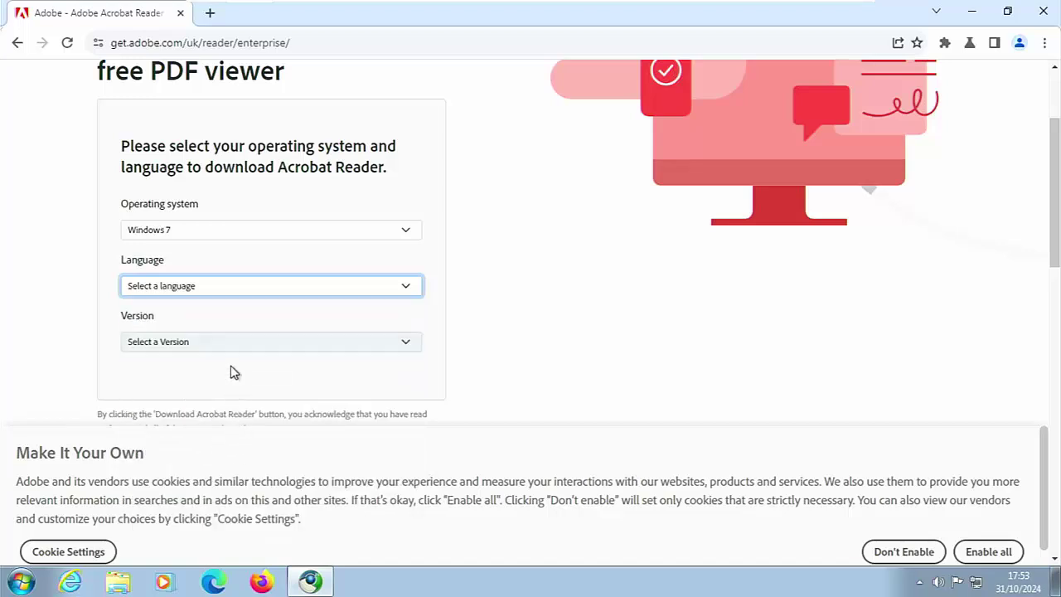
left_click(229, 343)
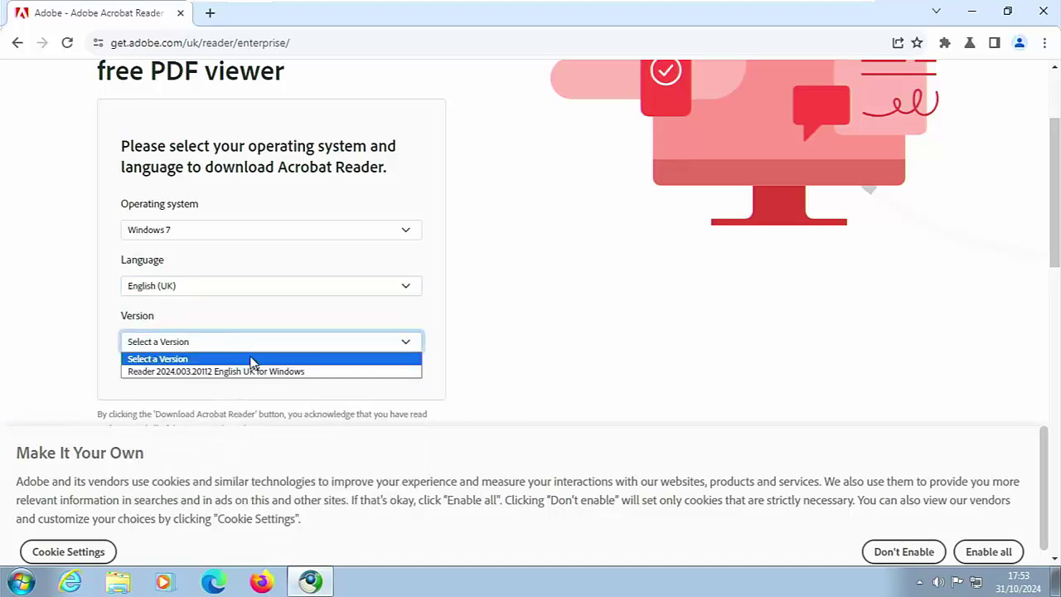
left_click(315, 373)
scroll(318, 373, "down", 2)
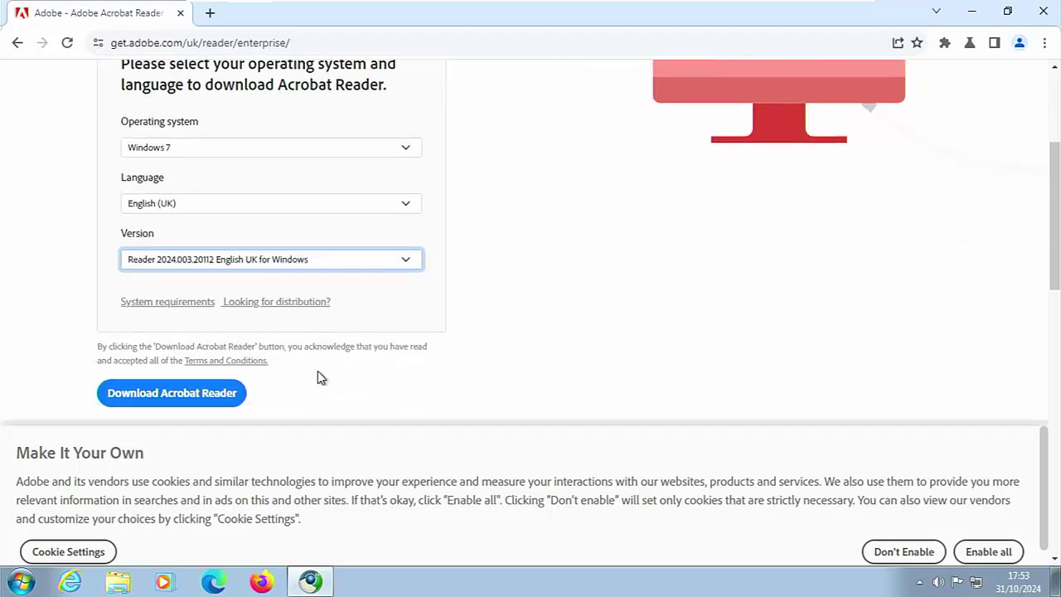
left_click(194, 327)
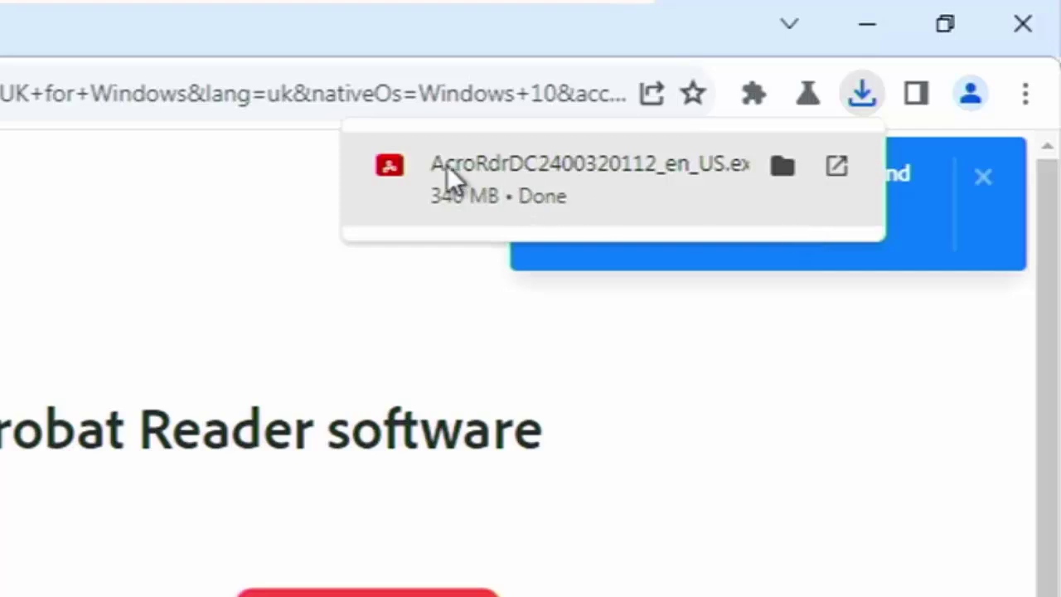
Step: Run the downloaded Acrobat Reader installer, allow it to make changes, install to the default folder, and close the finished setup and the browser
left_click(398, 163)
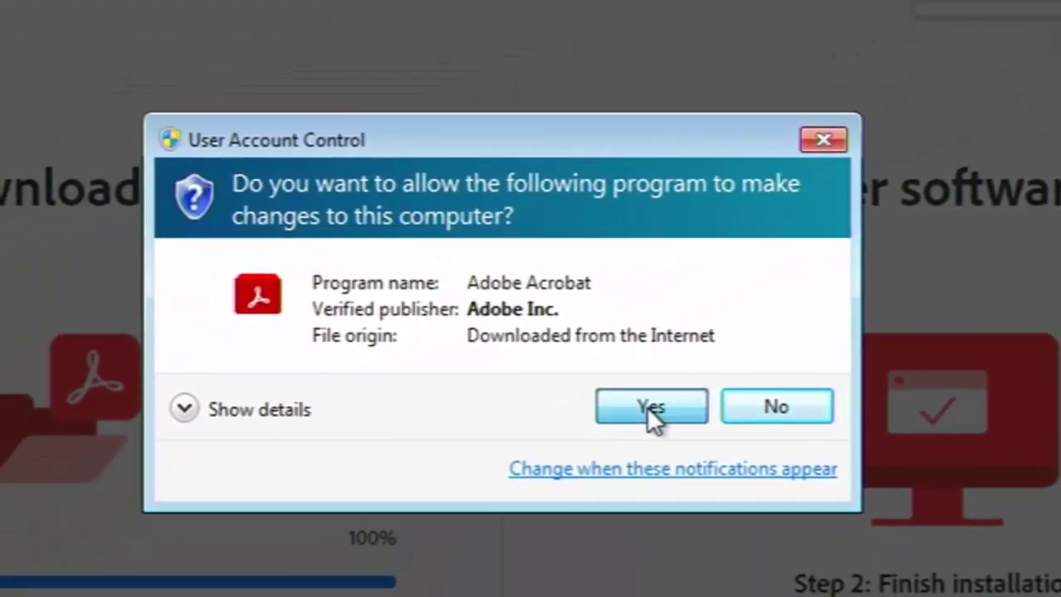
left_click(650, 406)
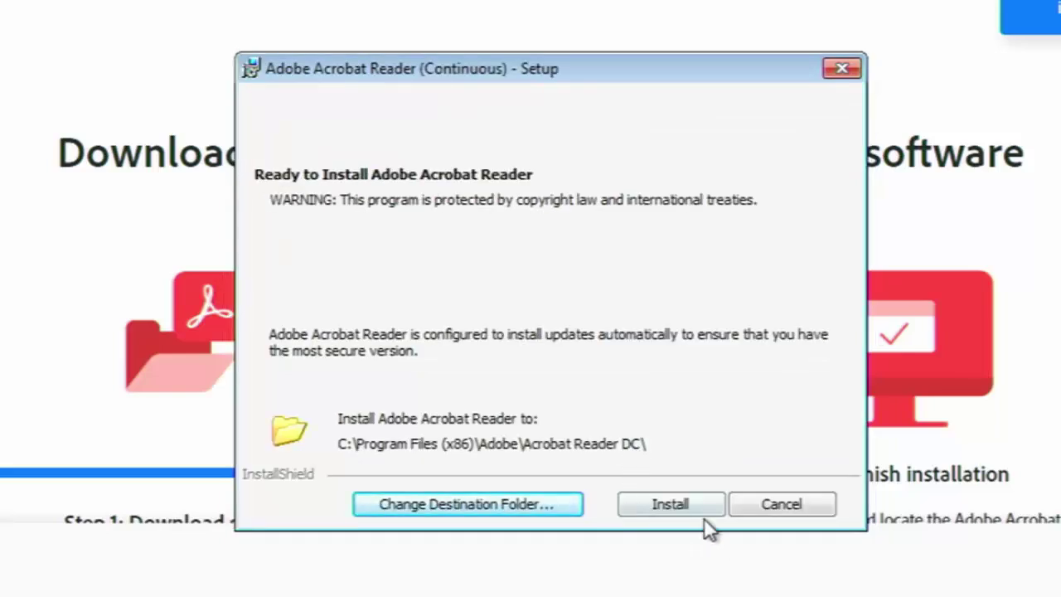
left_click(696, 503)
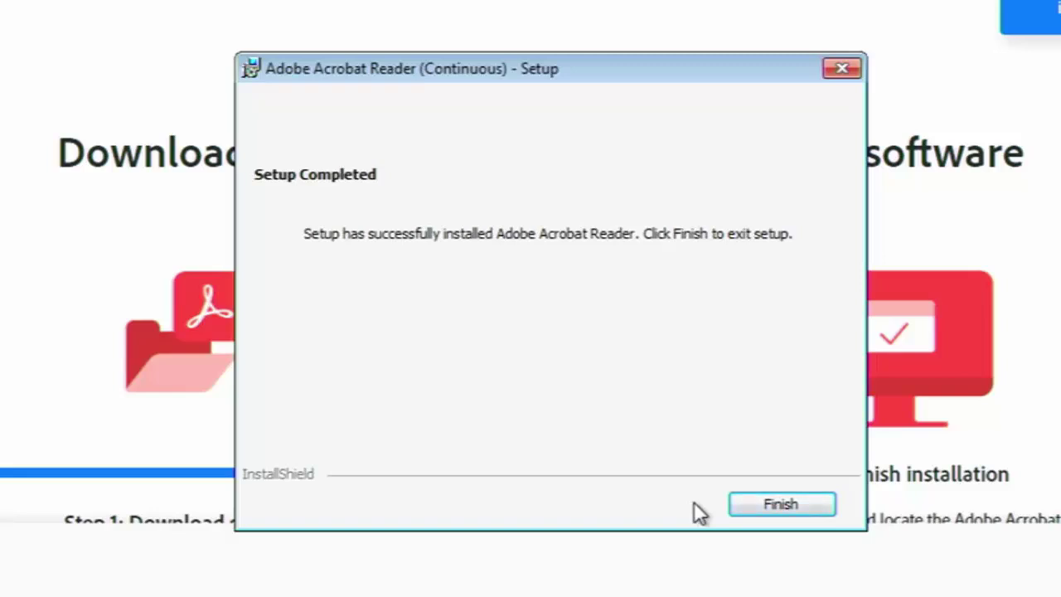
left_click(809, 506)
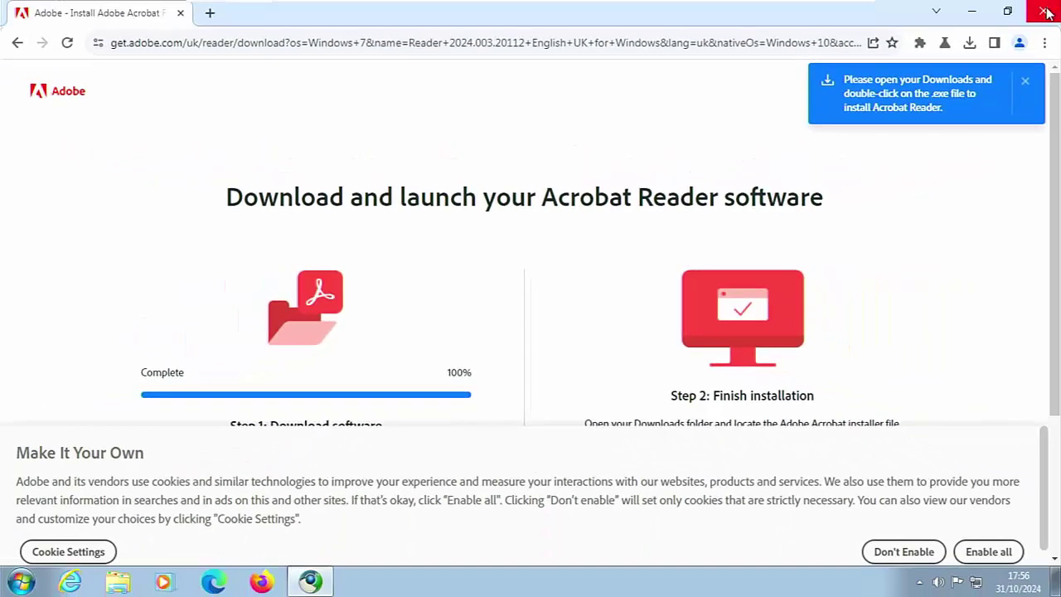
left_click(1046, 12)
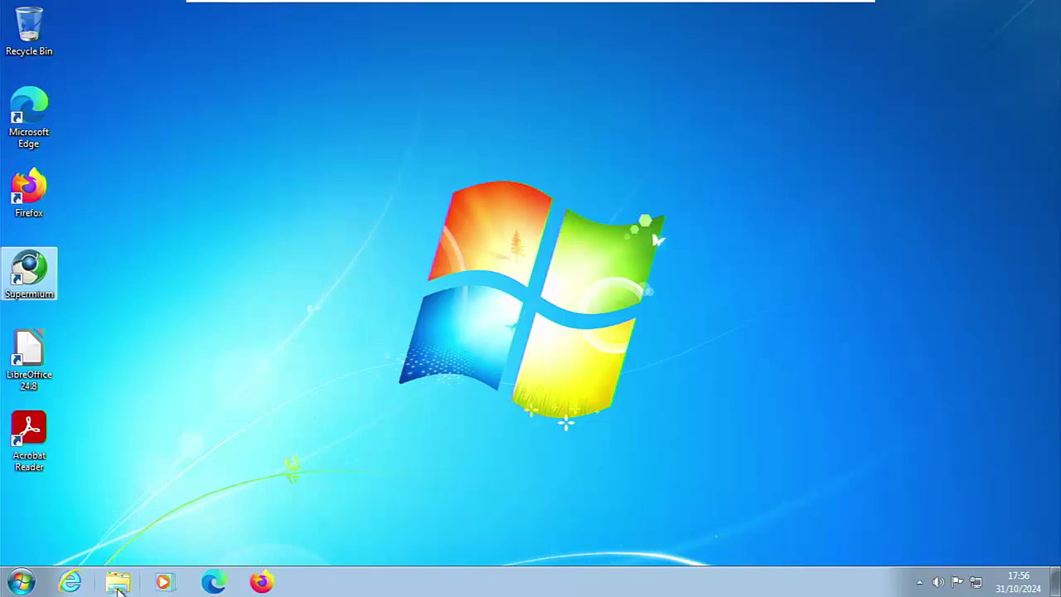
left_click(117, 583)
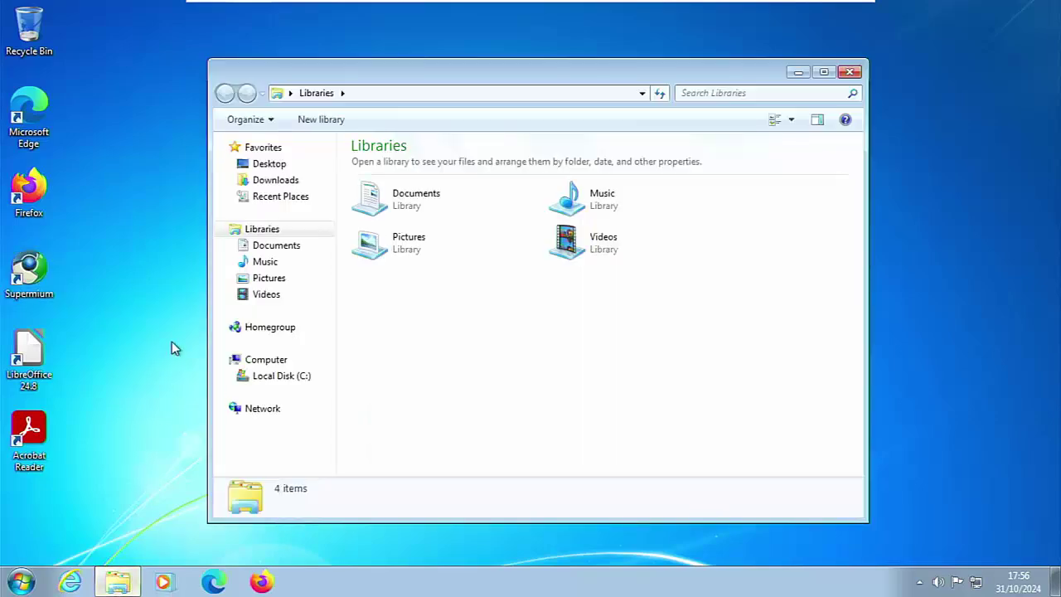
left_click(277, 183)
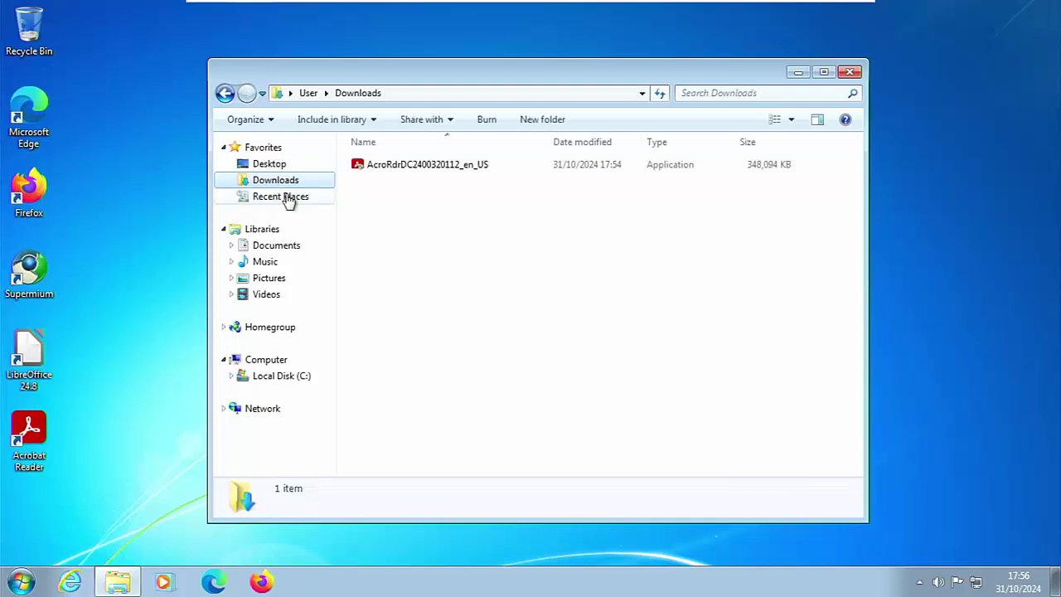
right_click(405, 171)
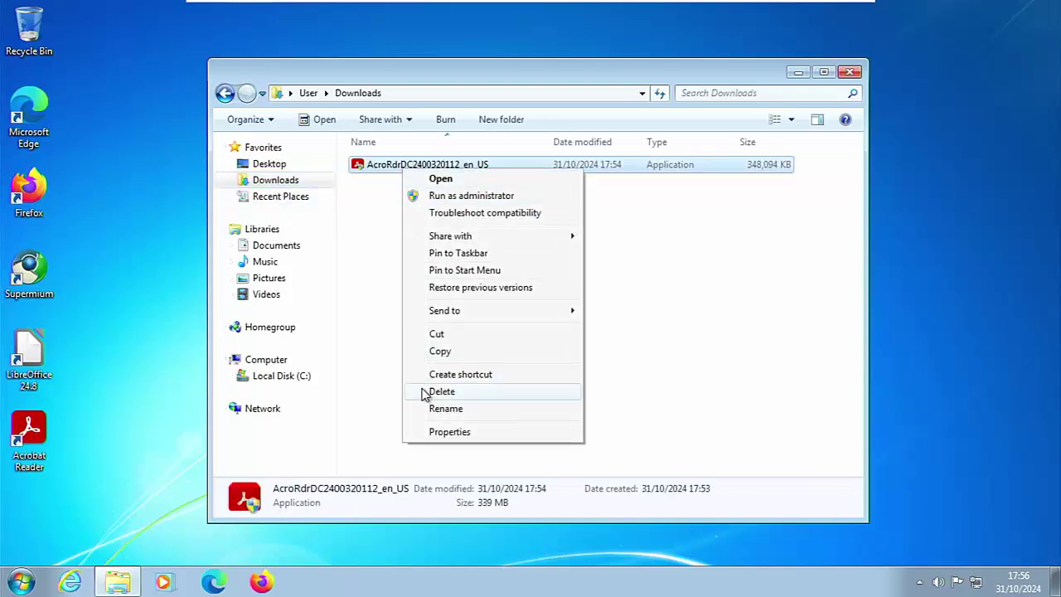
left_click(441, 391)
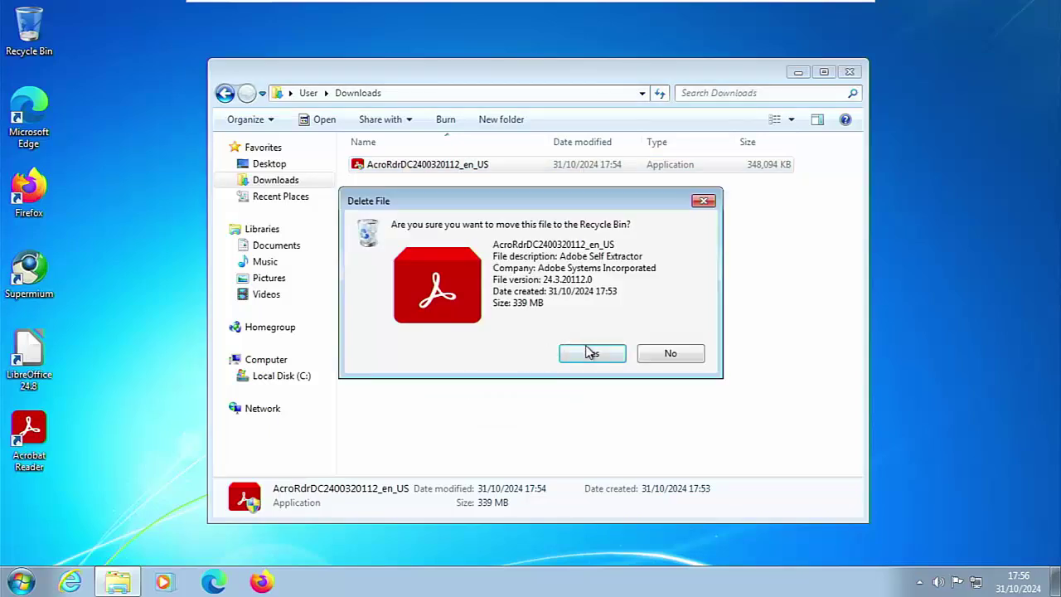
left_click(587, 353)
Step: Empty the Recycle Bin, permanently deleting the installer, and close the Downloads window
right_click(39, 18)
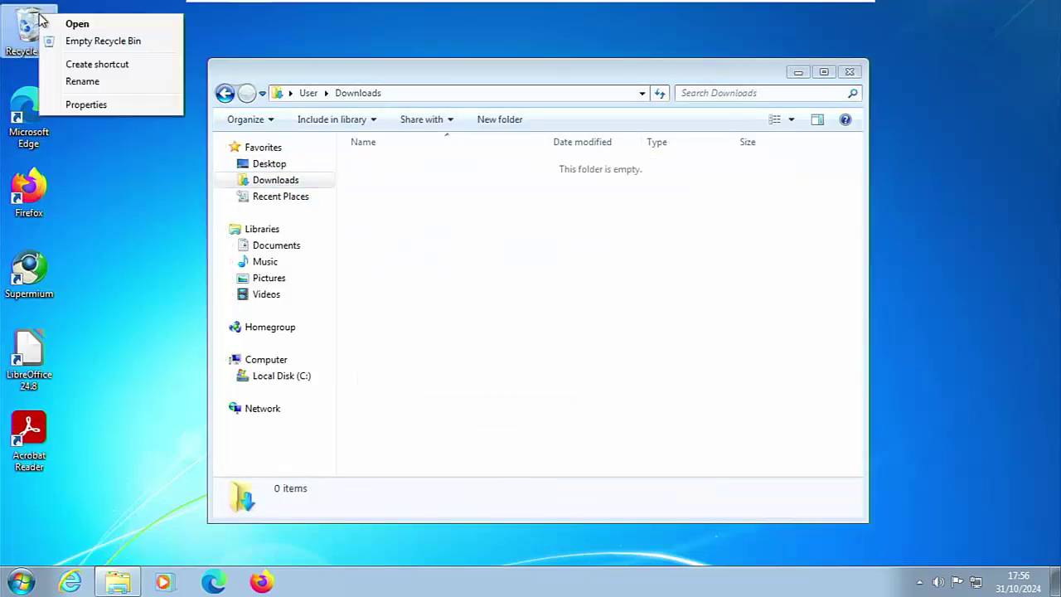
left_click(106, 41)
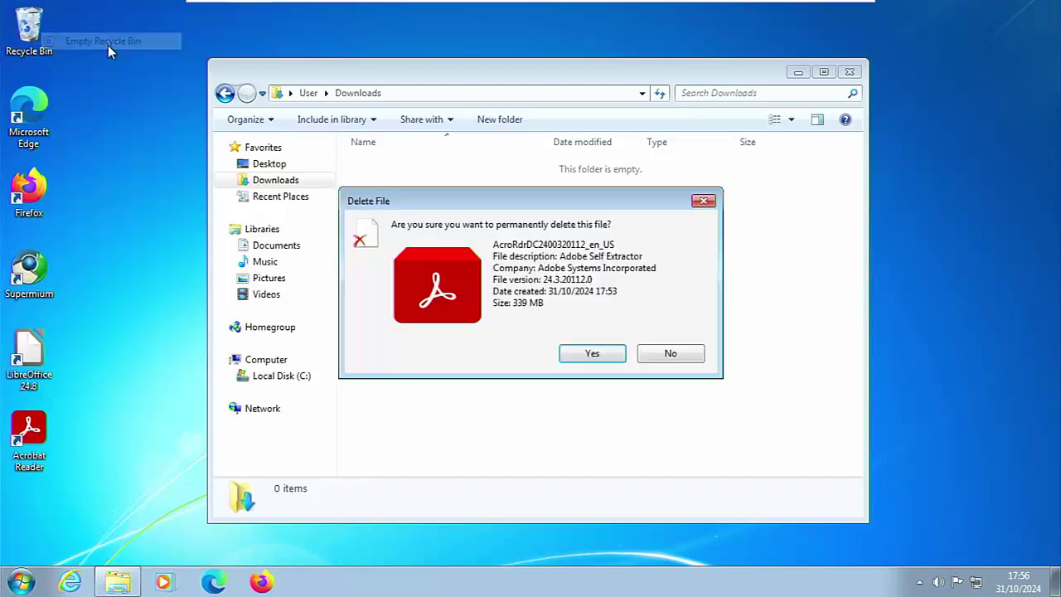
left_click(587, 353)
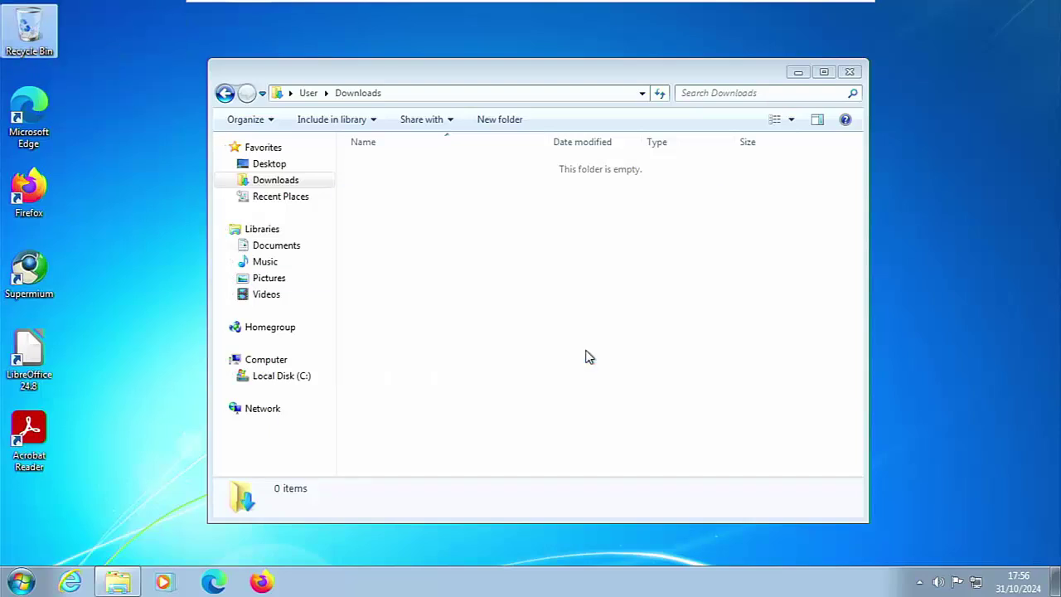
left_click(849, 71)
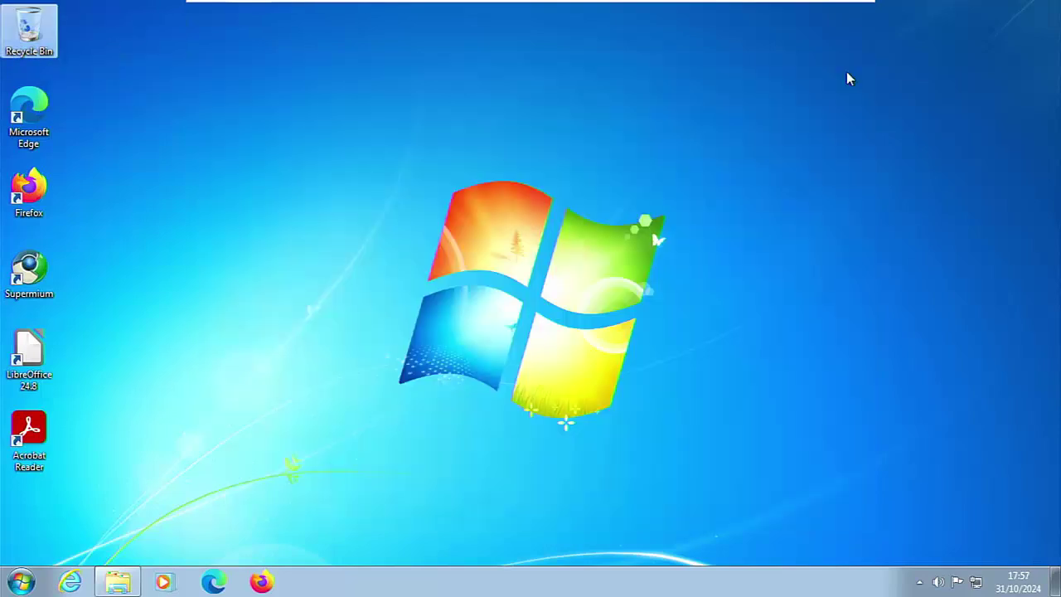
Step: Launch Acrobat Reader from the desktop and accept its license agreement
left_click(27, 429)
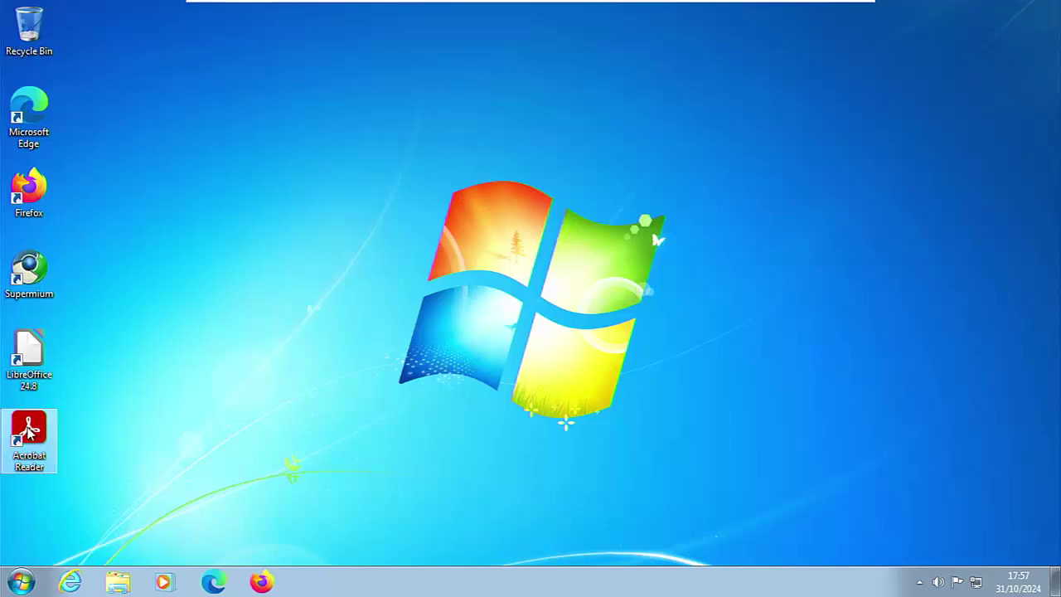
double_click(29, 429)
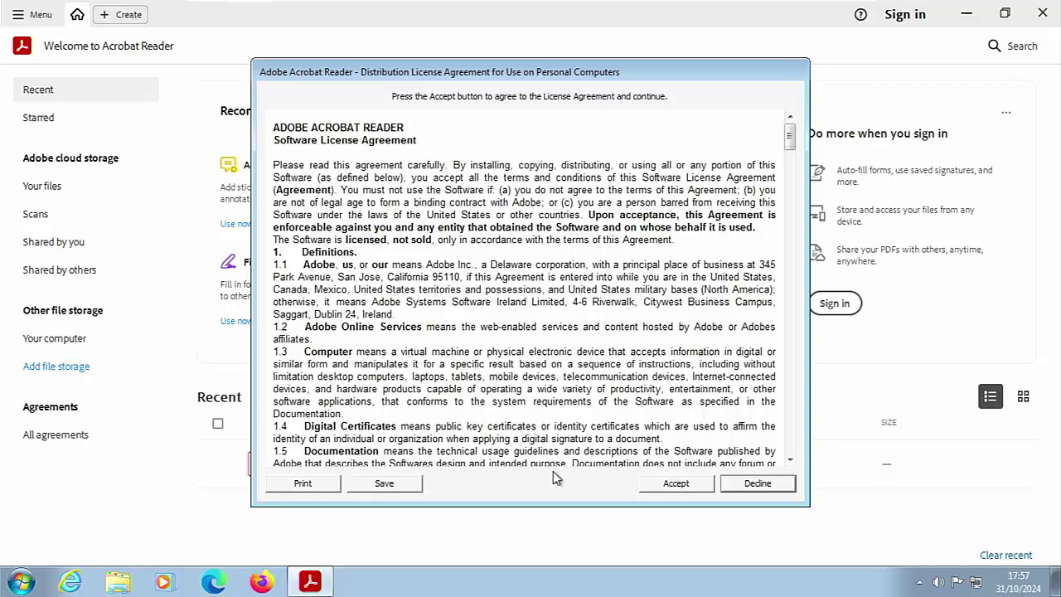
left_click(677, 487)
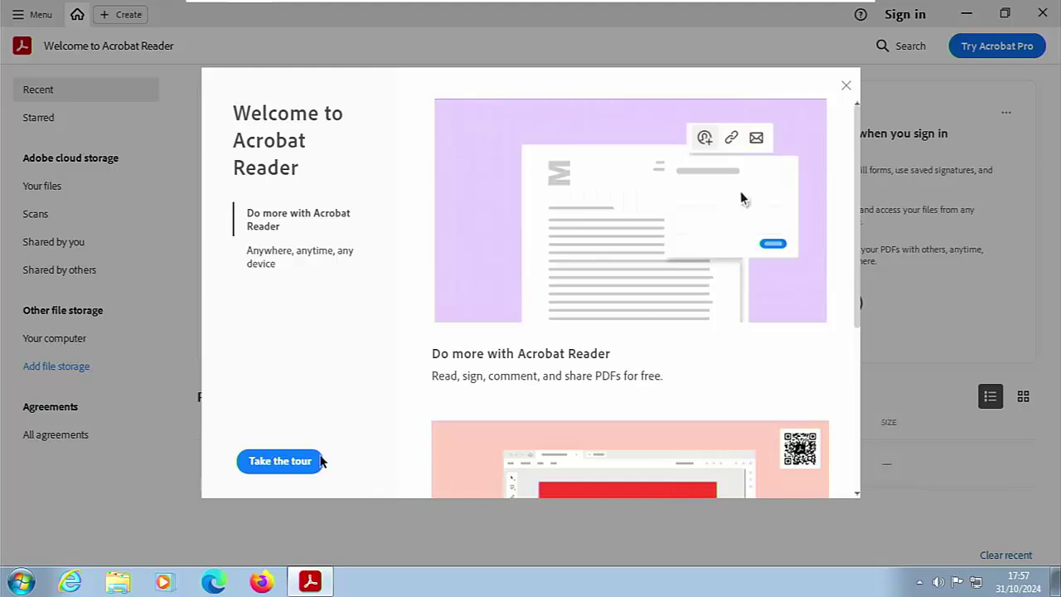
Step: Go through the Acrobat Reader welcome tour to its end, dismiss the tutorial notice, and close the program without signing in
left_click(295, 460)
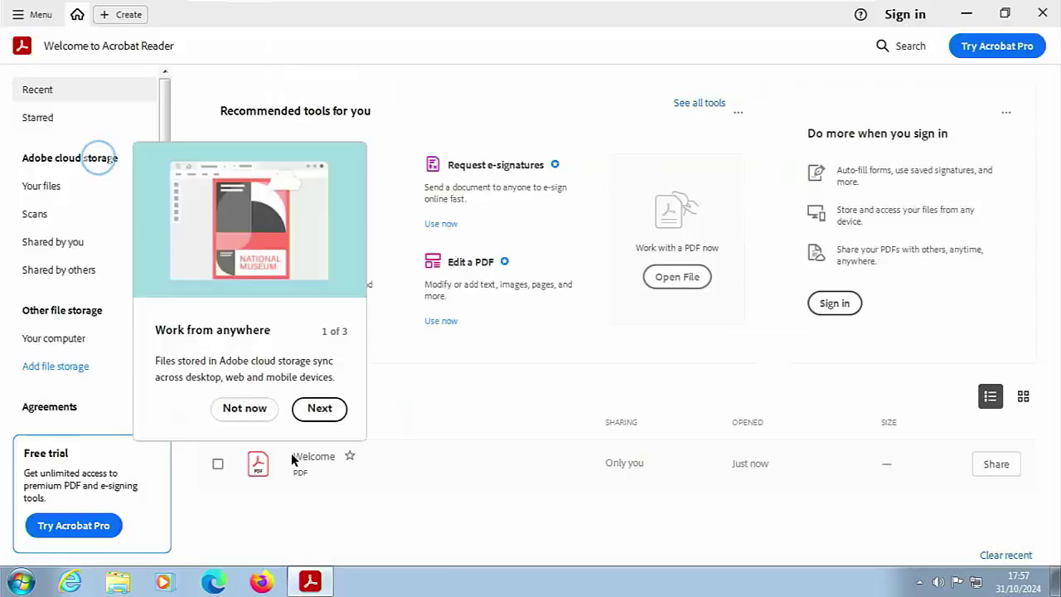
left_click(317, 409)
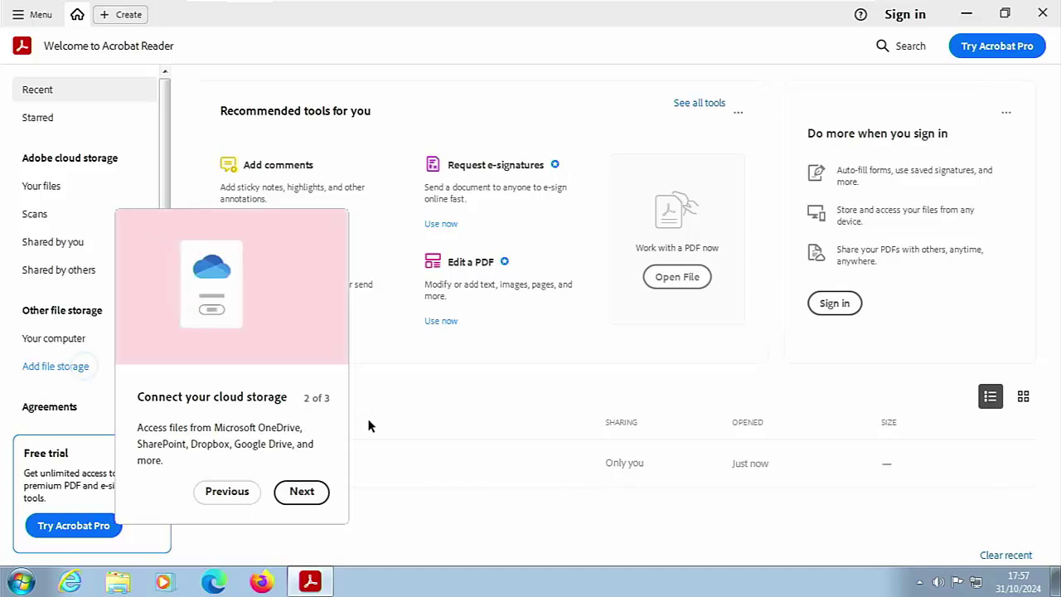
left_click(299, 491)
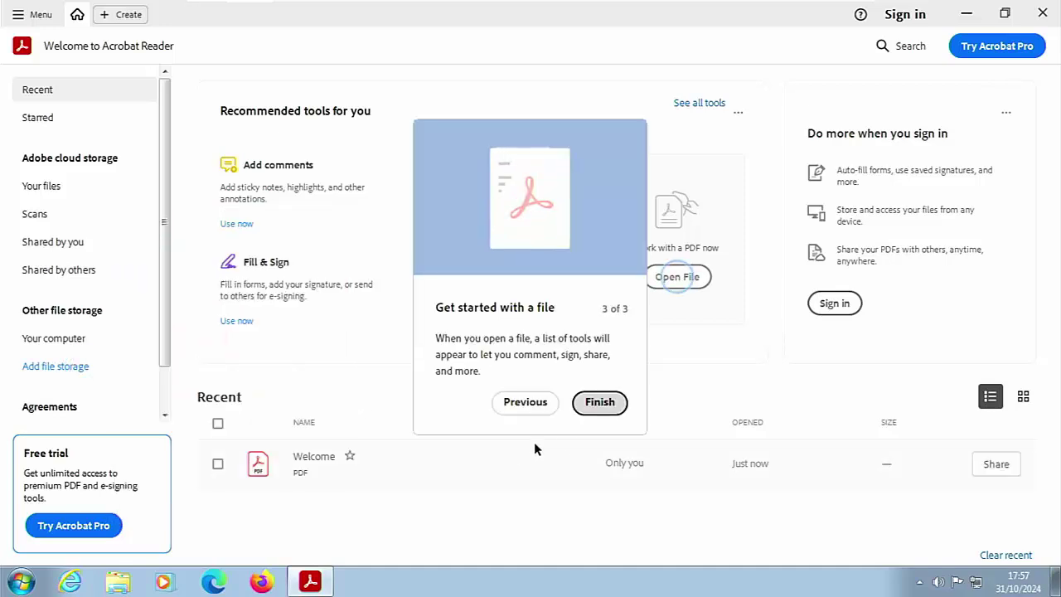
left_click(599, 406)
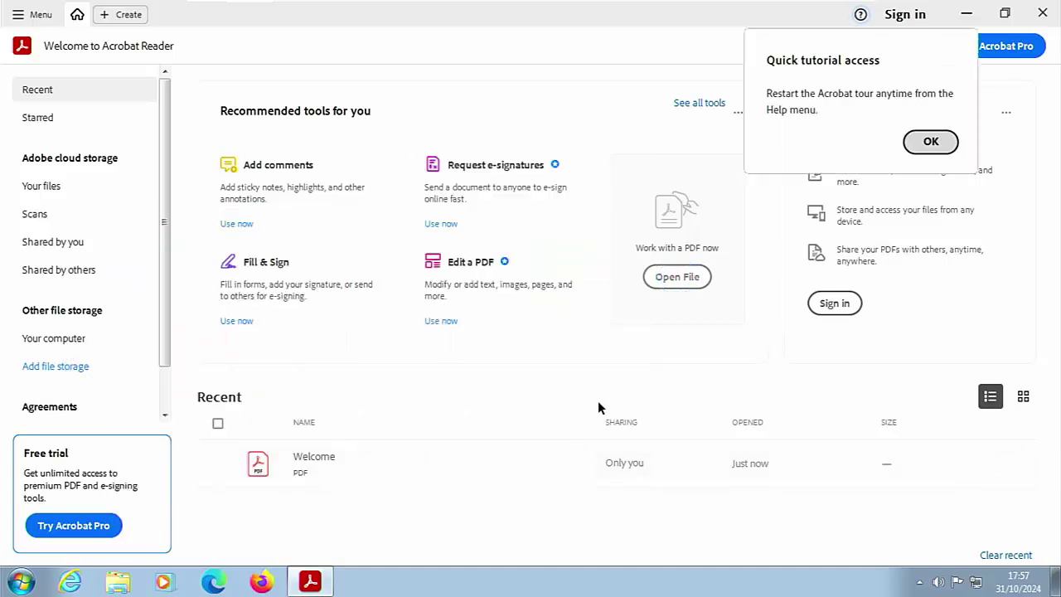
left_click(940, 142)
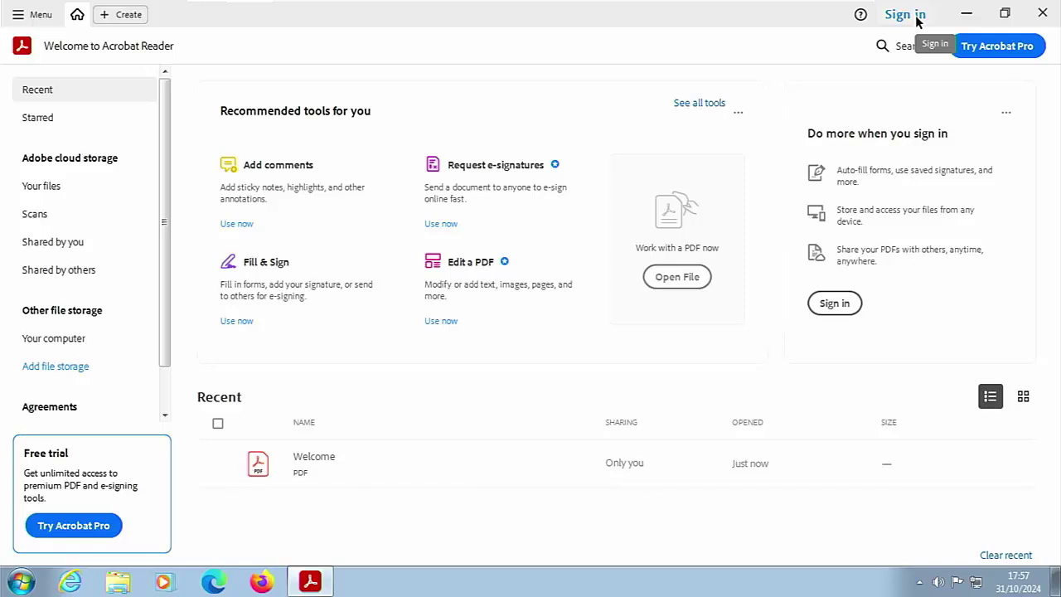
left_click(1045, 14)
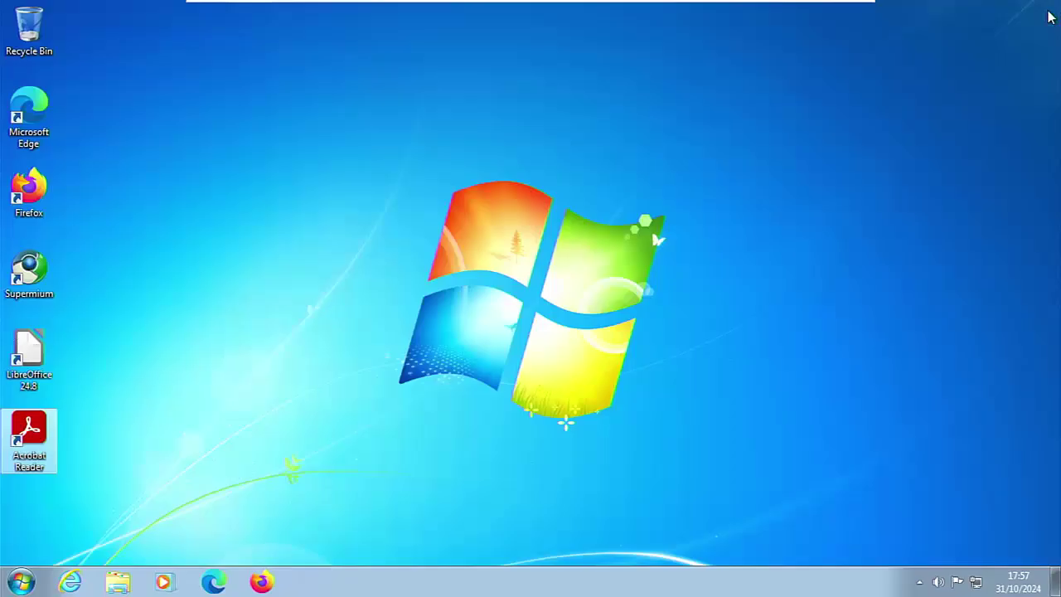
Step: View the PDF "Backup with Easus Todo Free" from the Documents library in Acrobat Reader, and close the PDF
left_click(124, 580)
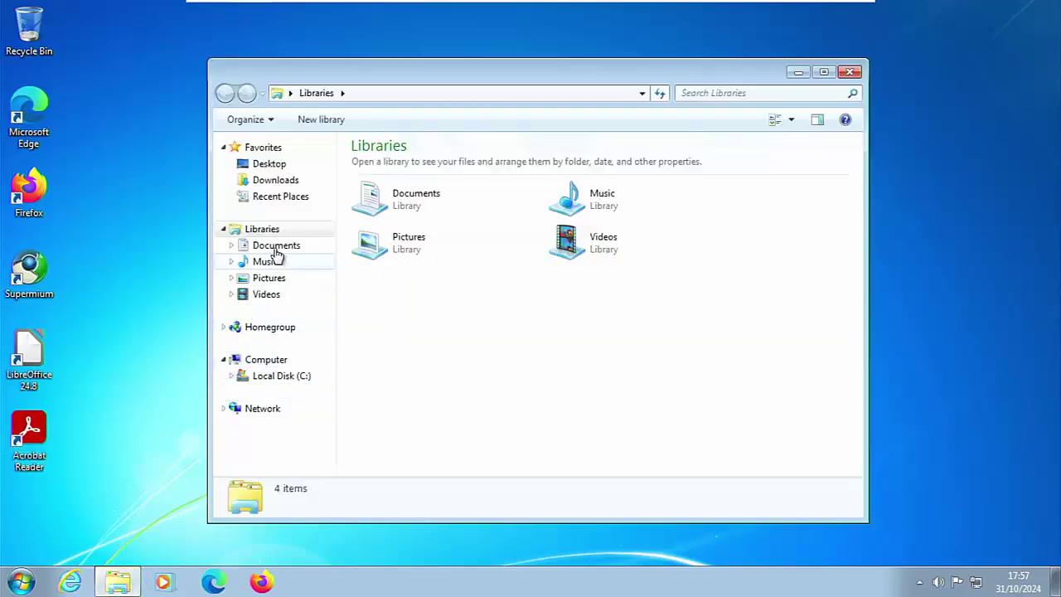
left_click(279, 250)
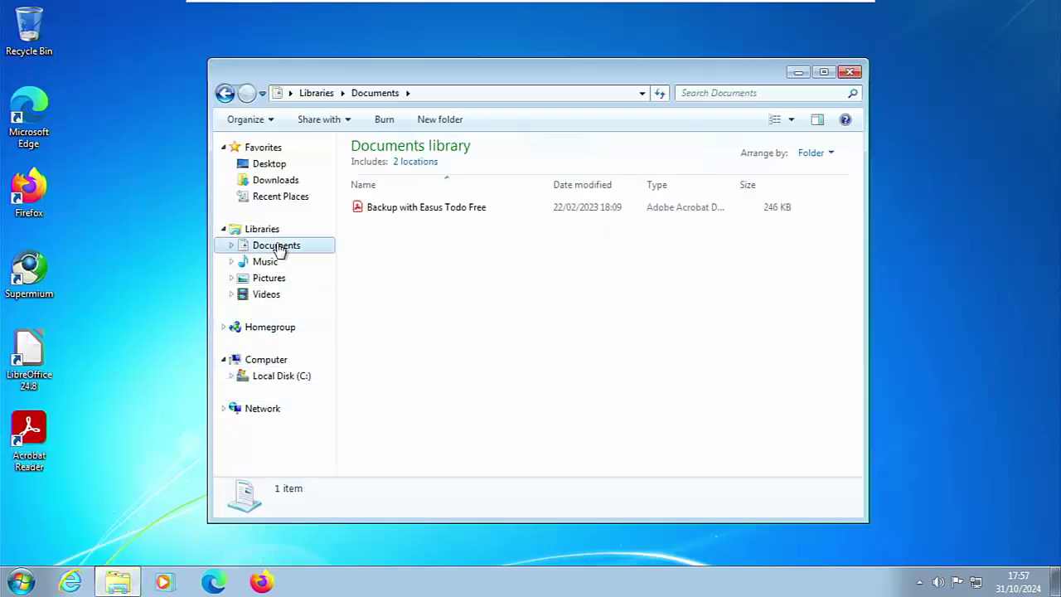
left_click(395, 211)
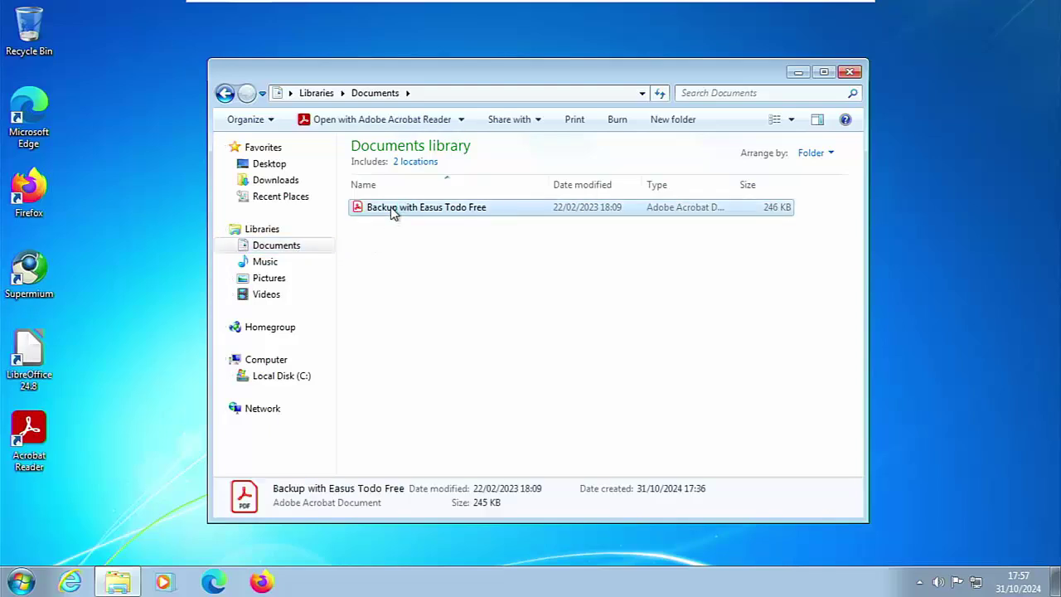
double_click(395, 210)
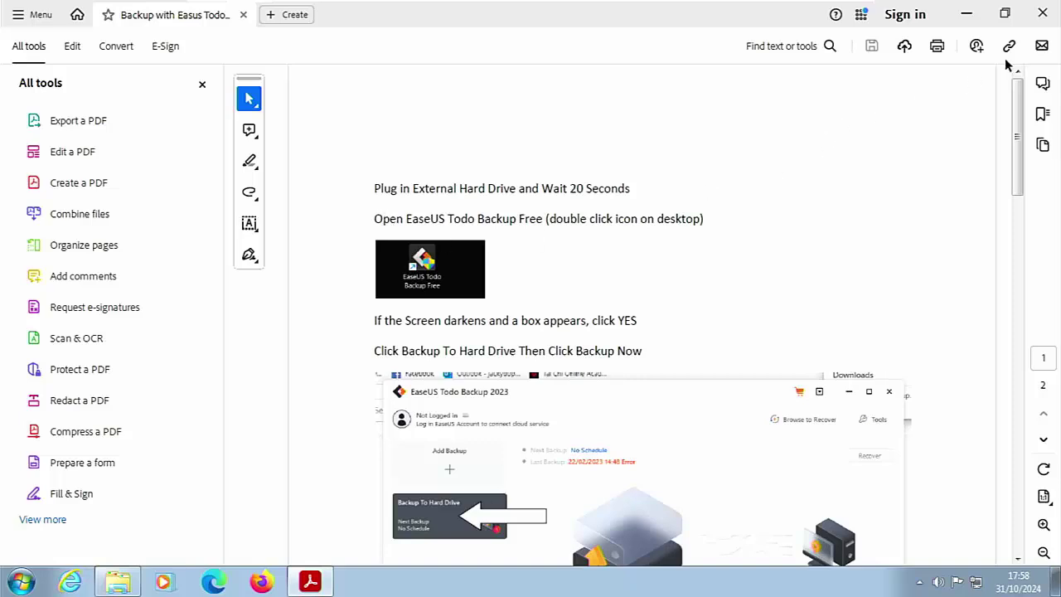
left_click(1043, 12)
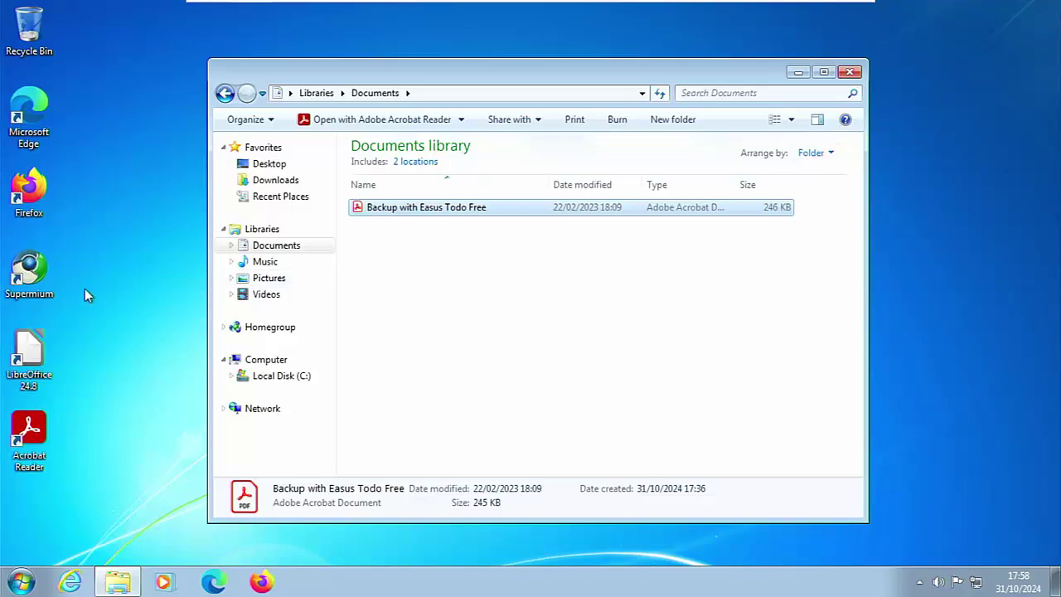
Step: Launch the Supermium browser from the desktop and open the Windows downloads page at cwtek.co.uk/wd
left_click(33, 282)
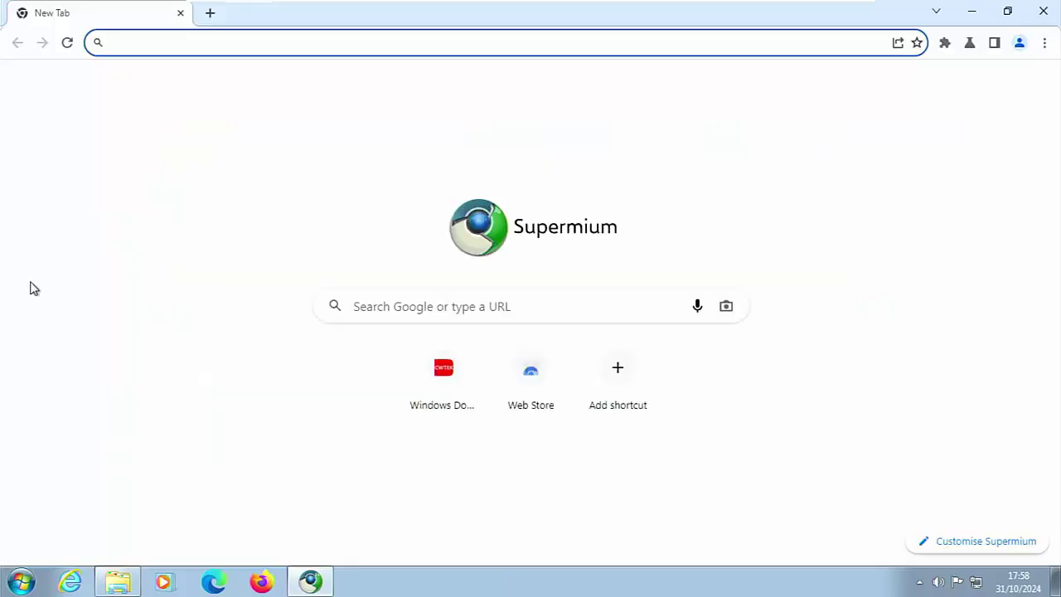
left_click(139, 45)
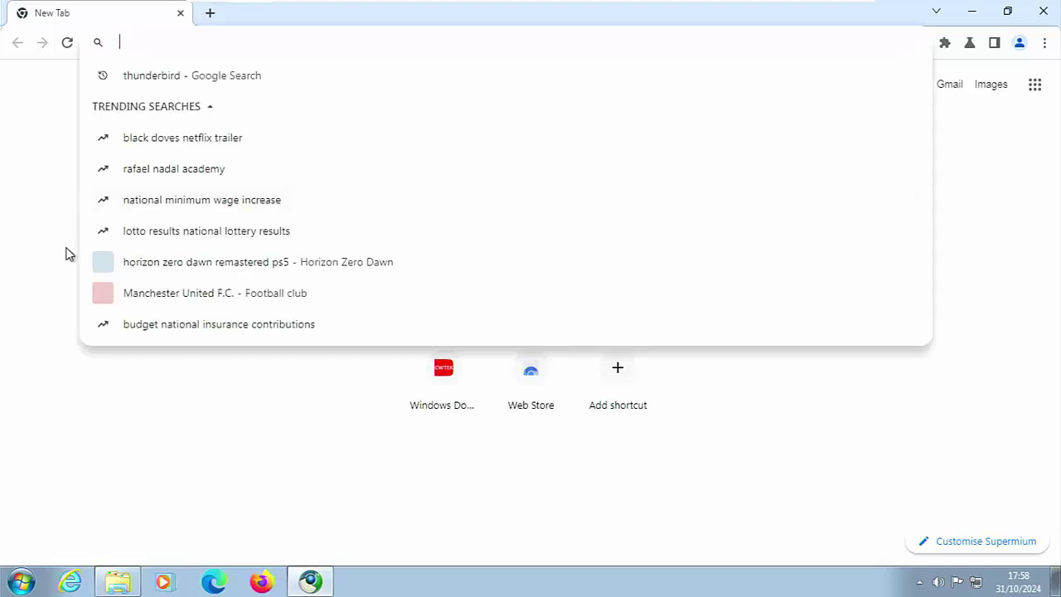
type("cw")
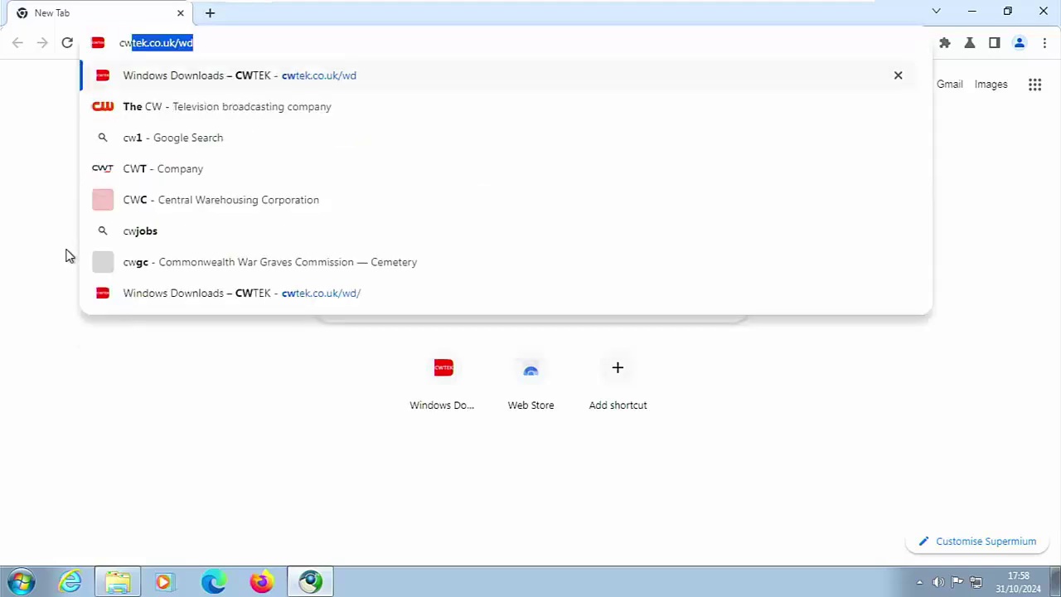
key("Right")
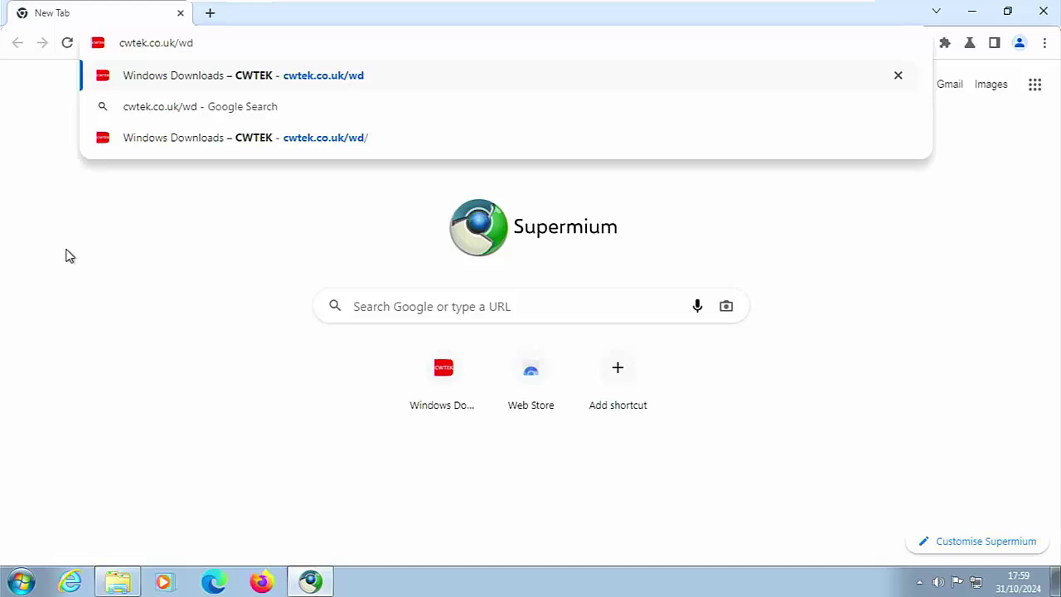
key("Return")
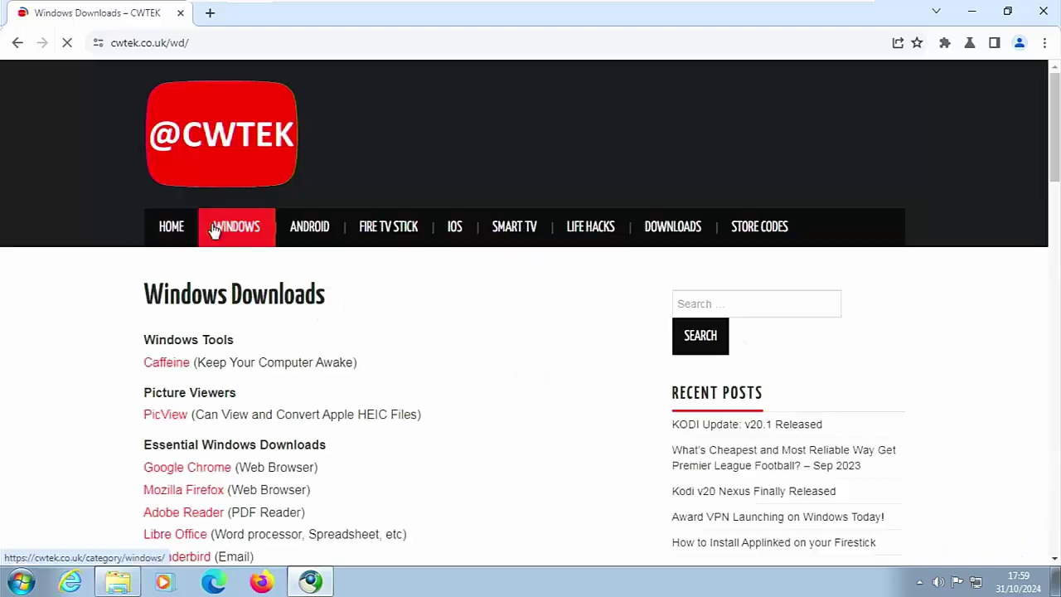
Step: Follow the 7zip link under Windows 7 Essentials and download the 64-bit Windows x64 .exe installer of 7-Zip 24.08
scroll(213, 230, "down", 3)
scroll(213, 230, "down", 6)
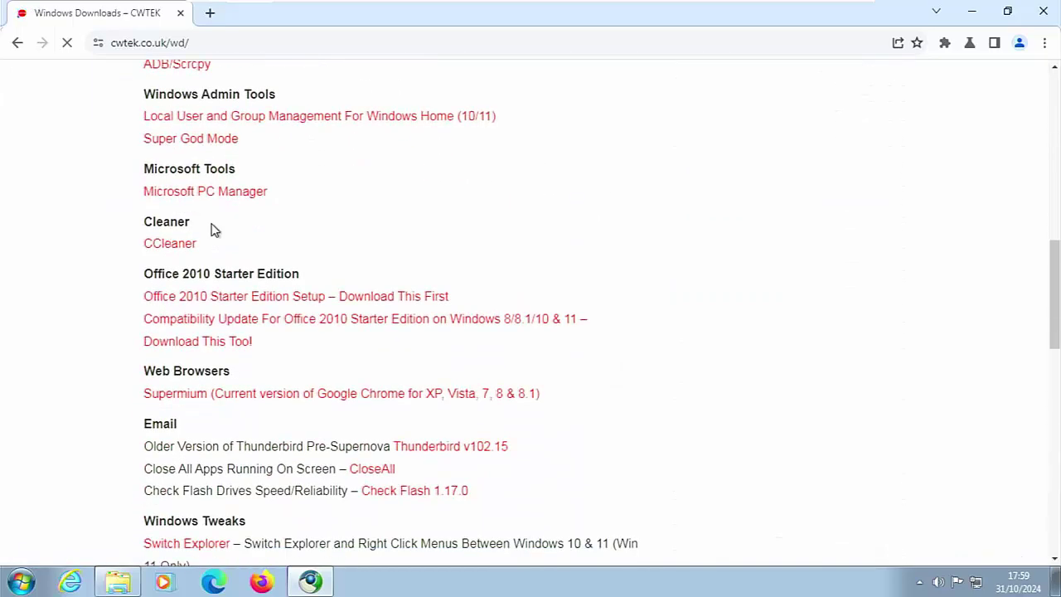
scroll(213, 231, "up", 3)
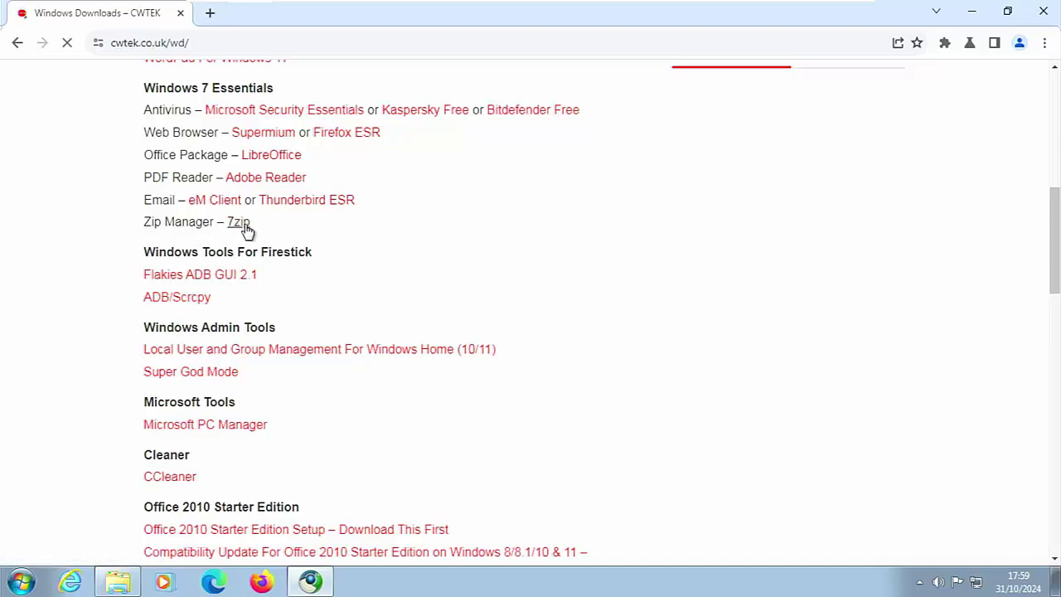
left_click(242, 223)
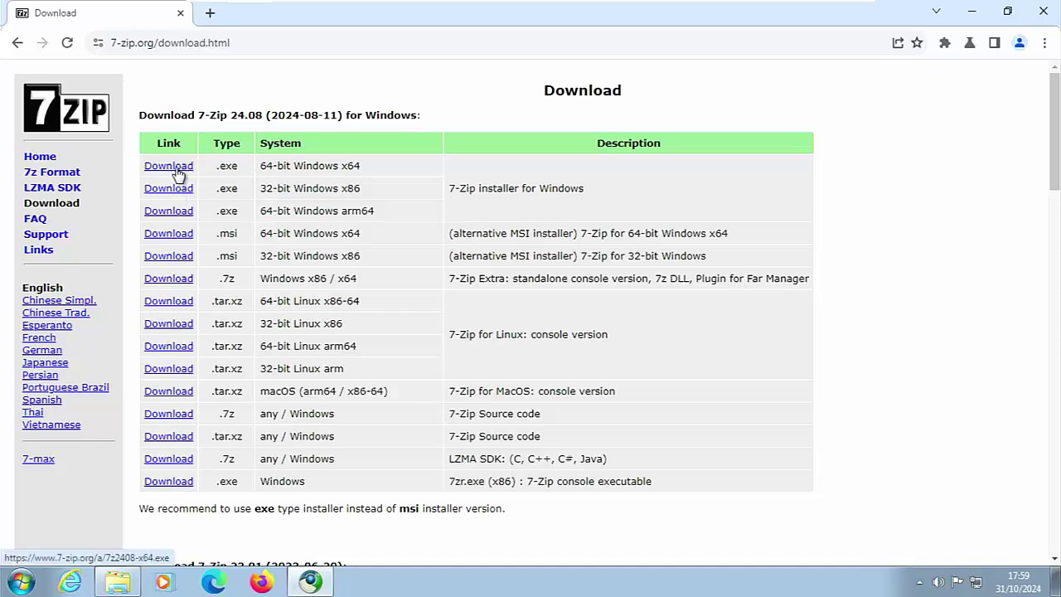
left_click(174, 168)
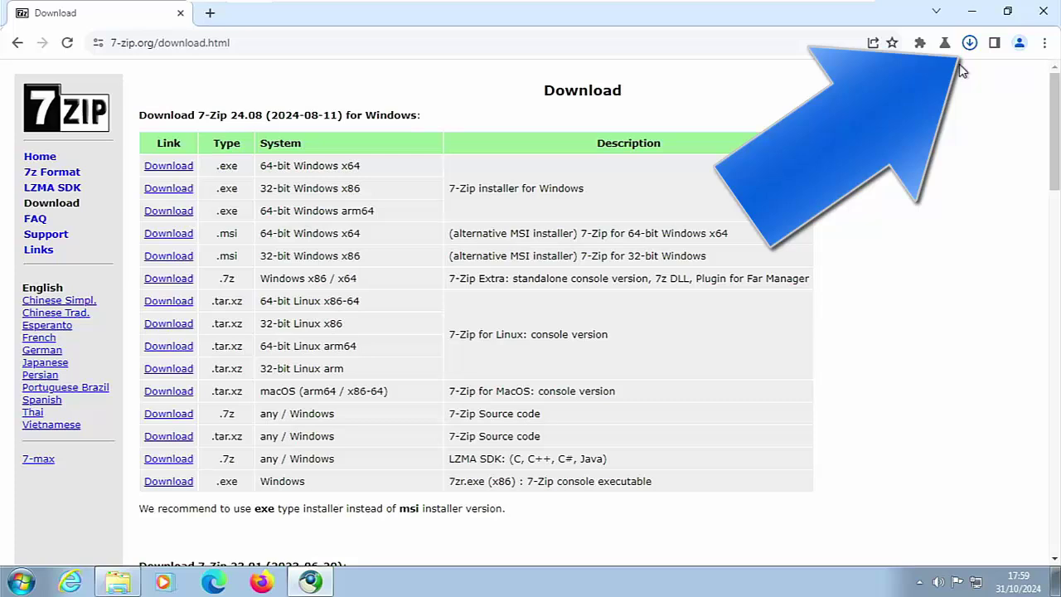
Step: Run 7z2408-x64.exe, allow it to make changes, install 7-Zip to C:\Program Files\7-Zip\, and close the setup, browser and Documents windows
left_click(969, 42)
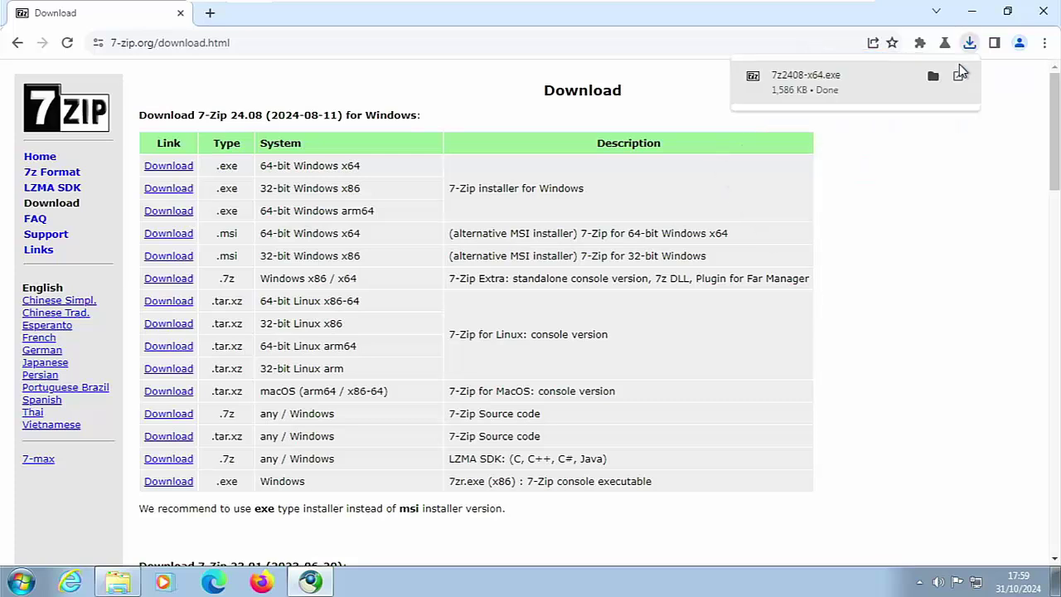
left_click(755, 77)
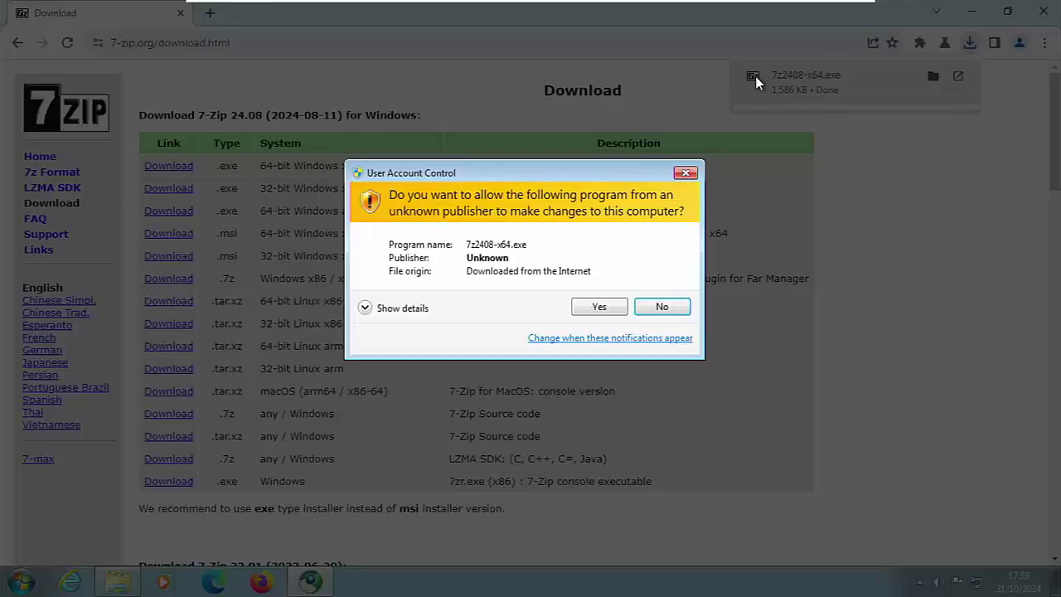
left_click(604, 308)
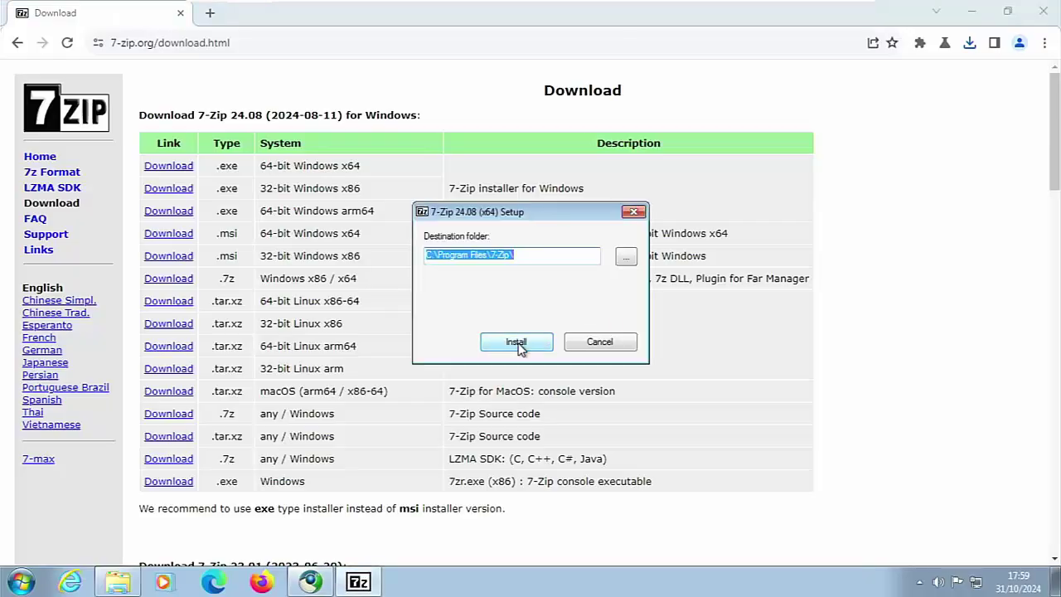
left_click(518, 345)
left_click(520, 347)
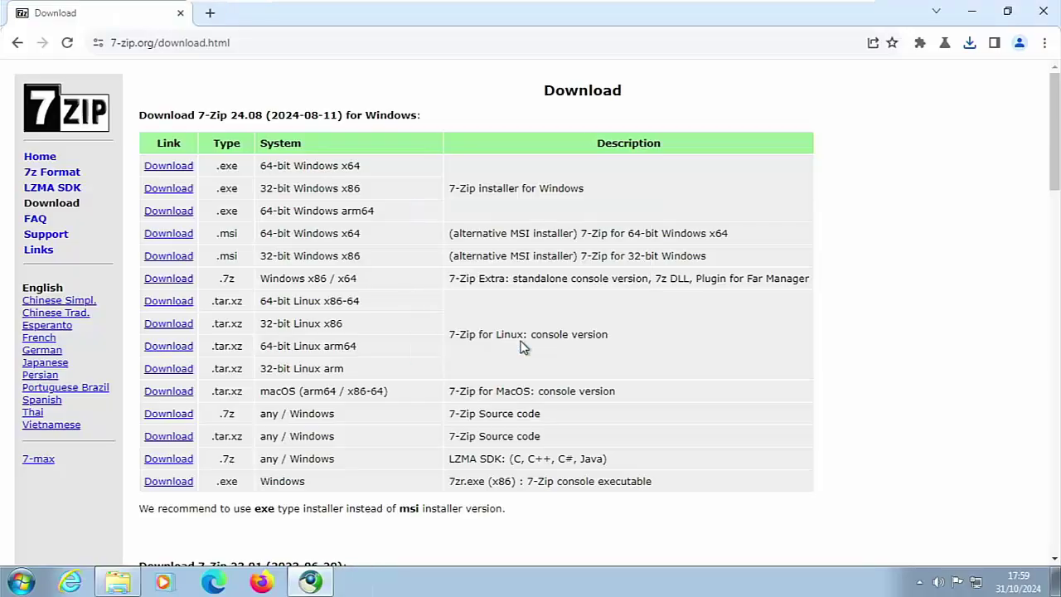
left_click(1047, 22)
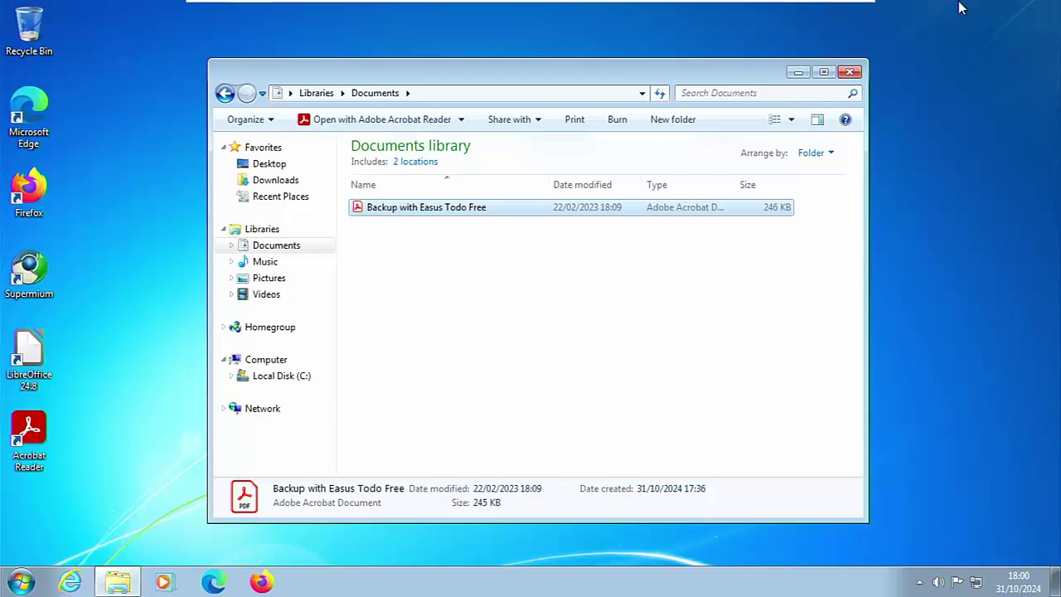
left_click(852, 74)
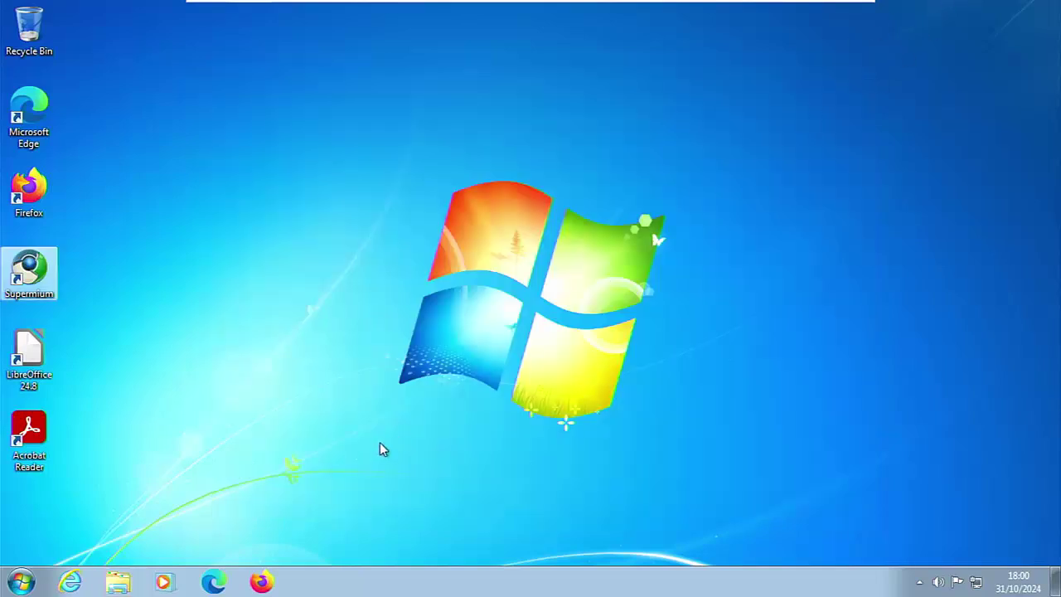
Step: Delete the 7z2408-x64 installer from the Downloads folder, moving it to the Recycle Bin
left_click(119, 586)
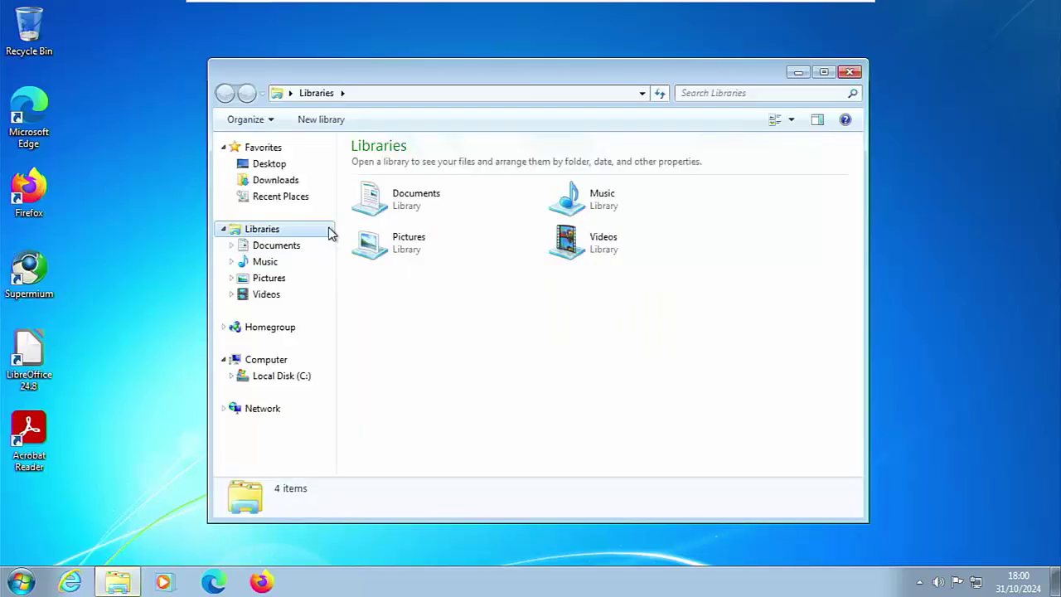
left_click(300, 184)
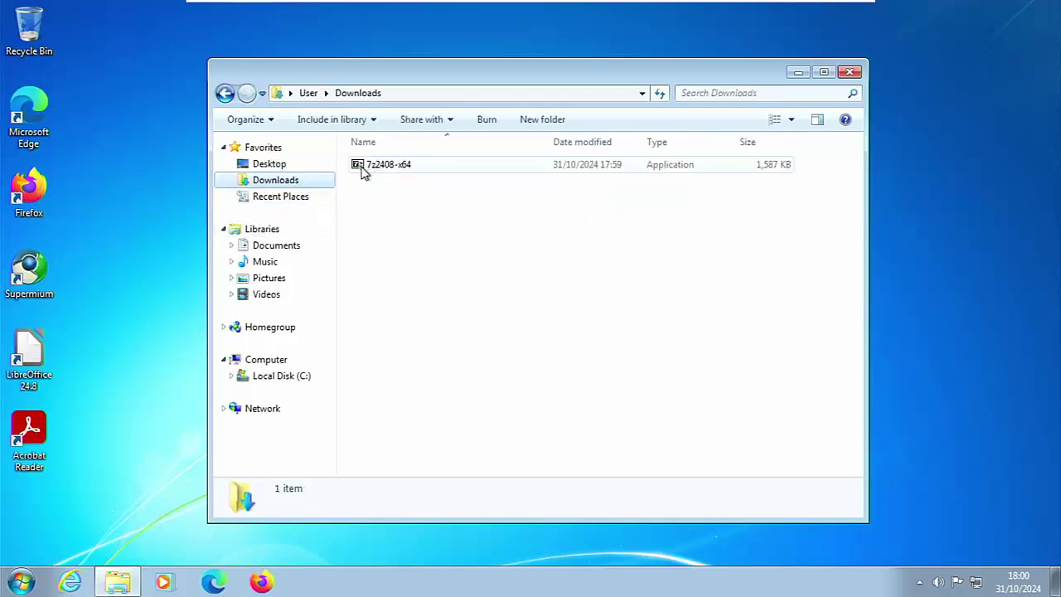
left_click(363, 169)
right_click(362, 169)
left_click(360, 170)
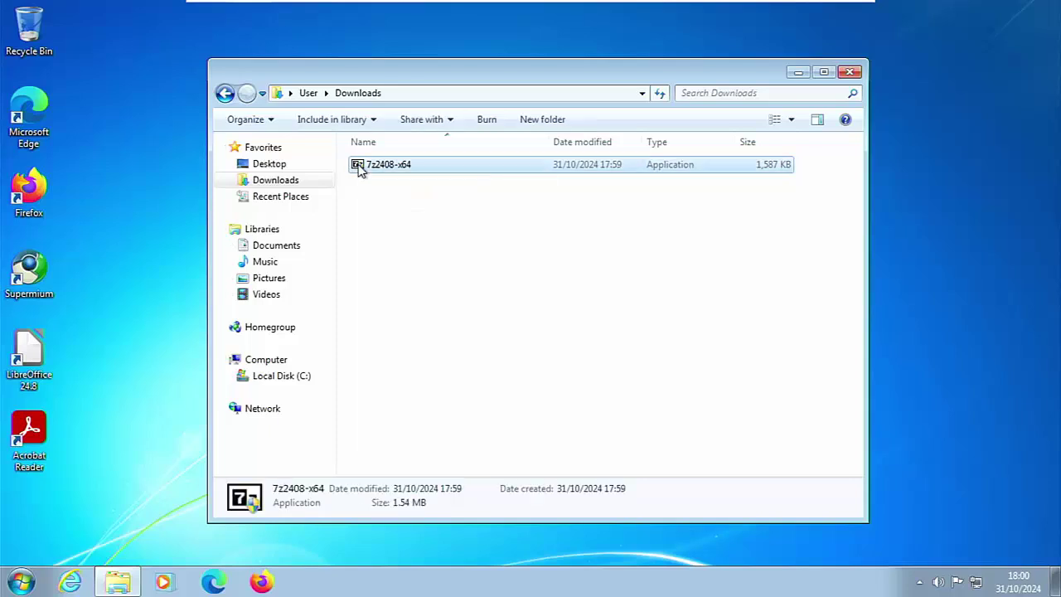
right_click(359, 168)
left_click(398, 406)
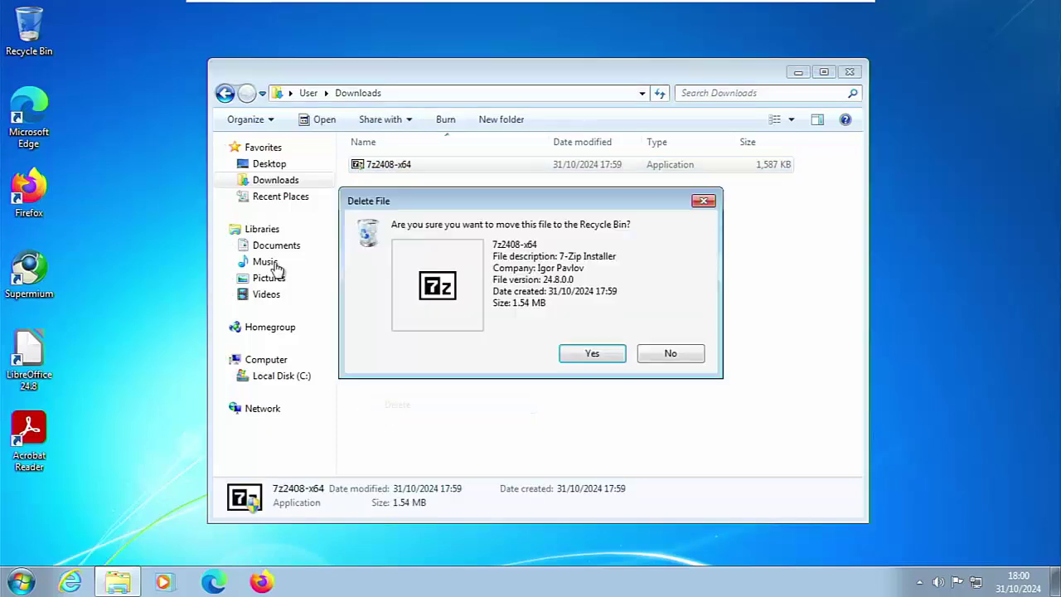
left_click(602, 355)
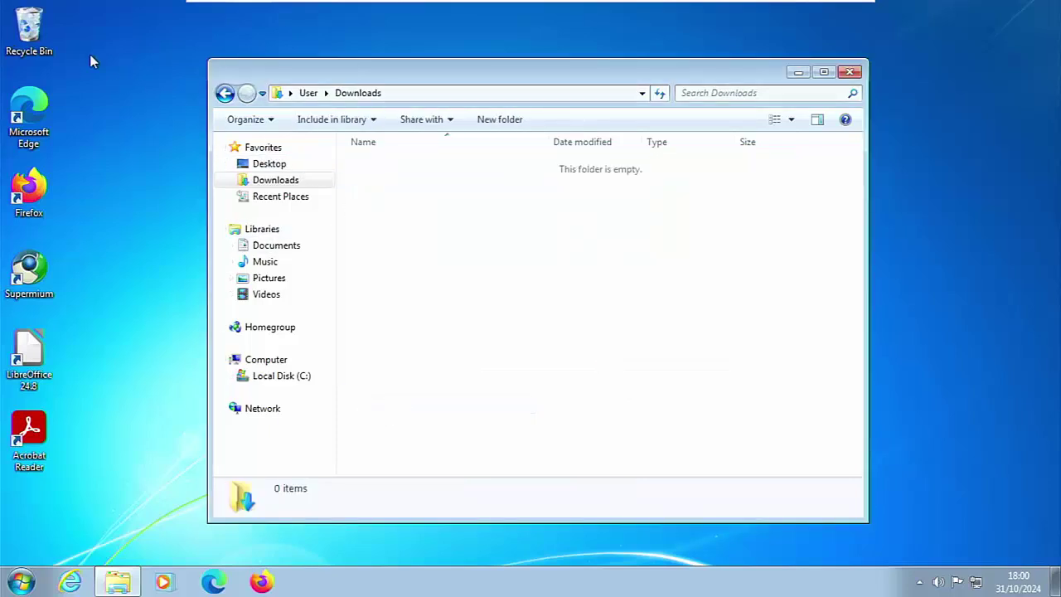
Step: Empty the Recycle Bin, permanently deleting the 7-Zip installer
right_click(41, 32)
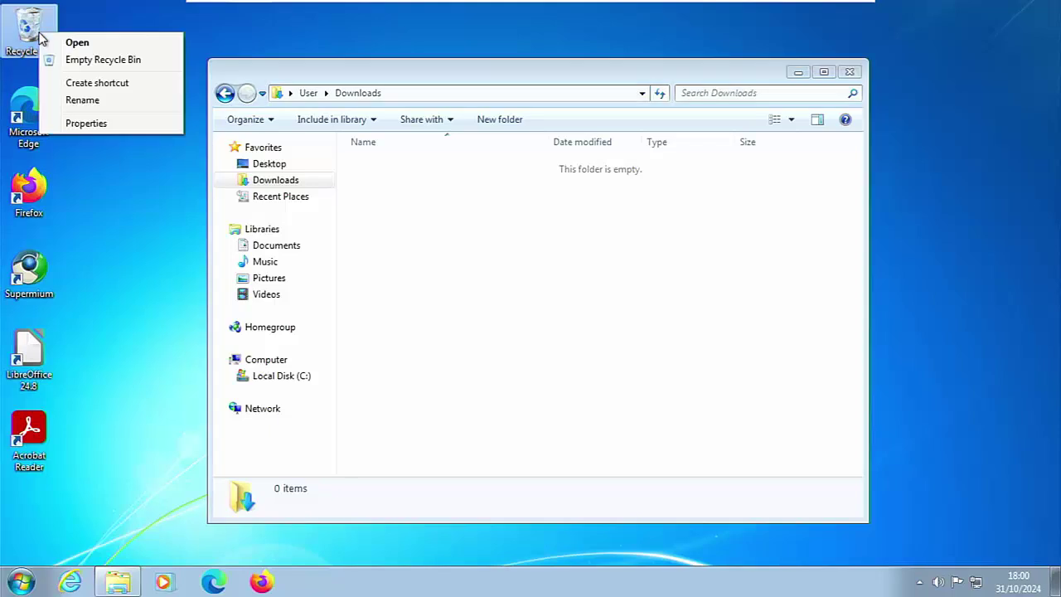
left_click(93, 61)
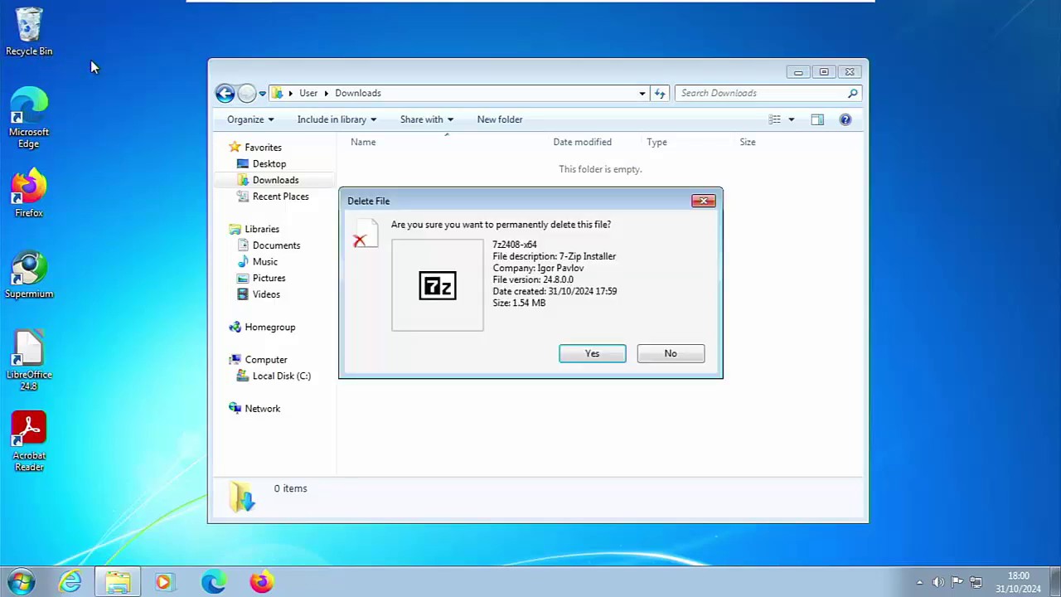
left_click(592, 358)
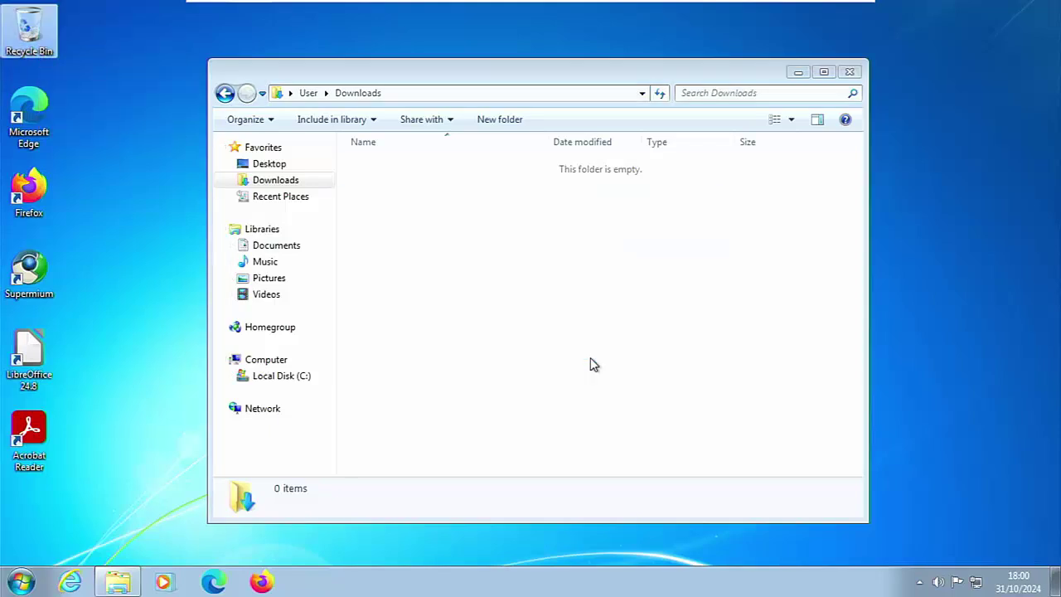
Step: Compress the PDF "Backup with Easus Todo Free" in the Documents library into "Backup with Easus Todo Free.zip" with 7-Zip
left_click(282, 246)
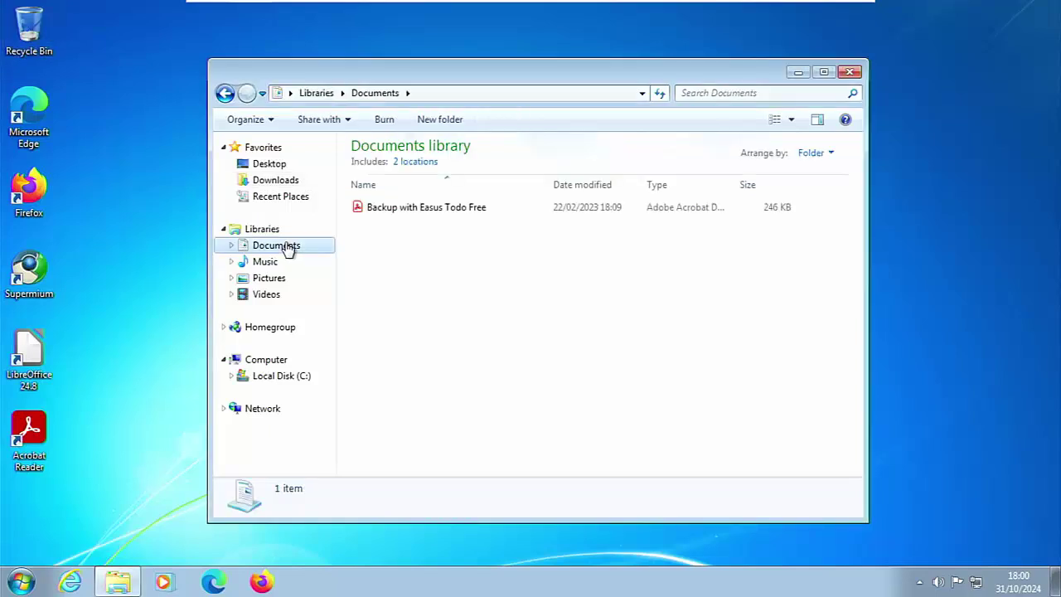
right_click(396, 213)
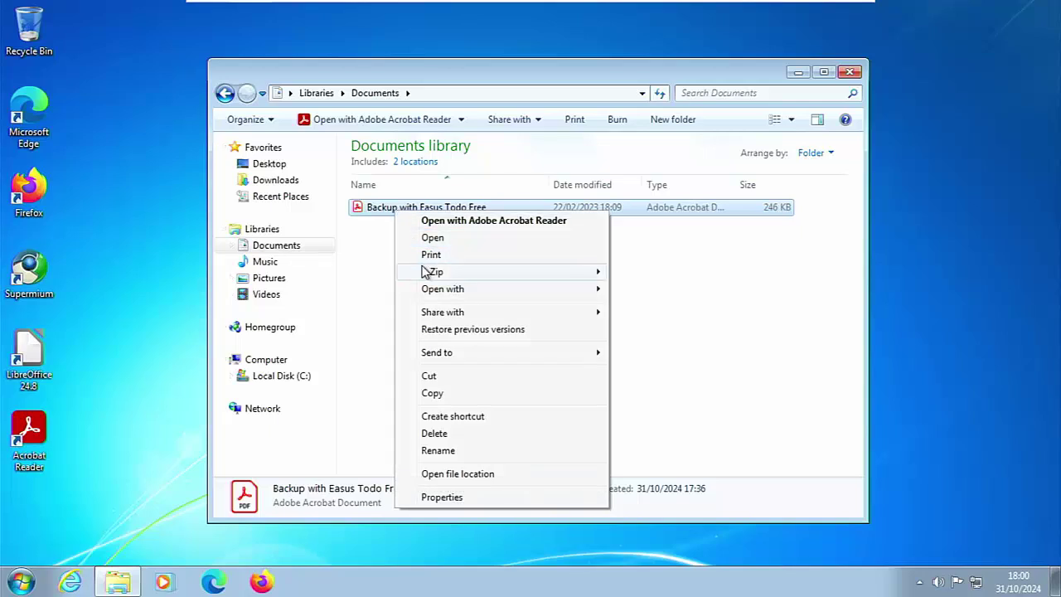
mouse_move(426, 272)
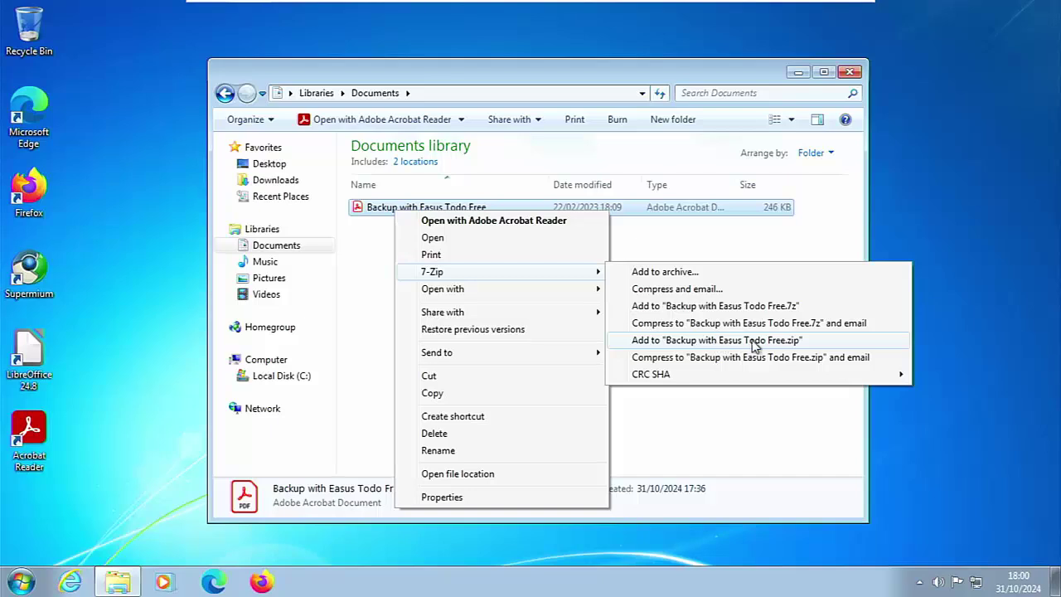
left_click(779, 346)
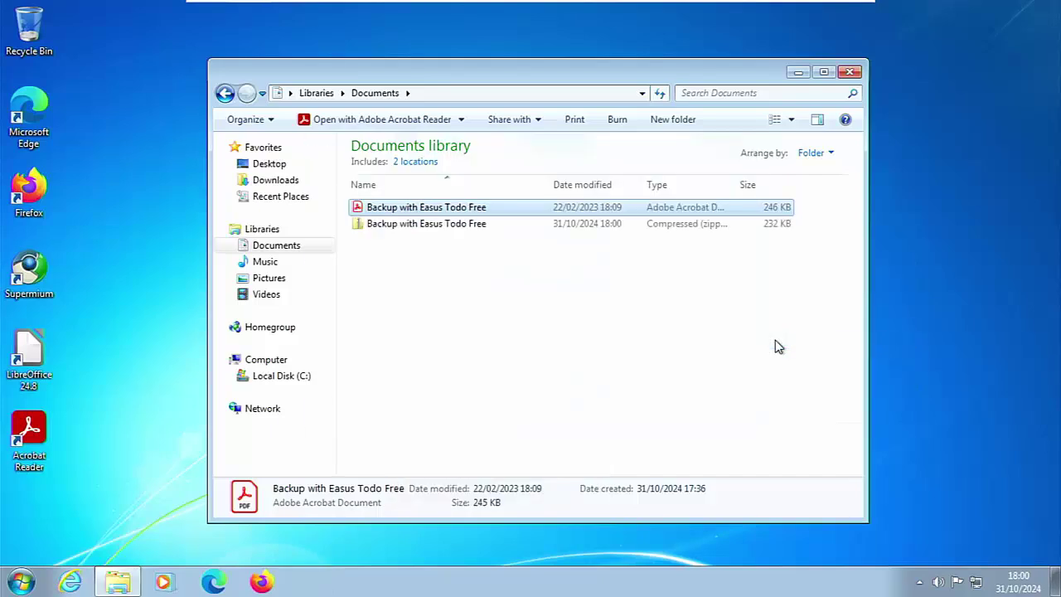
left_click(560, 329)
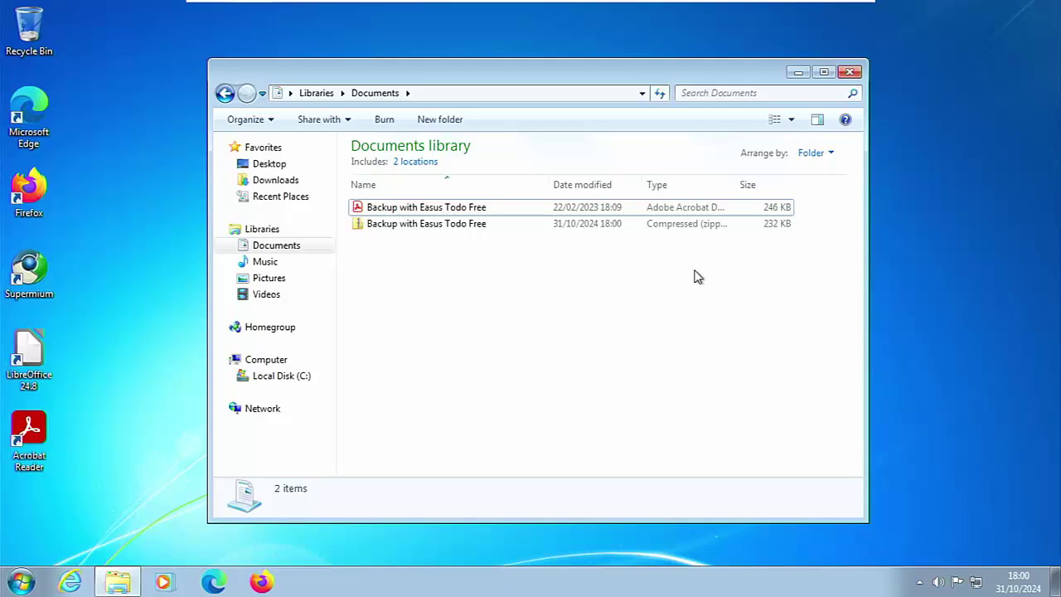
right_click(458, 209)
mouse_move(494, 270)
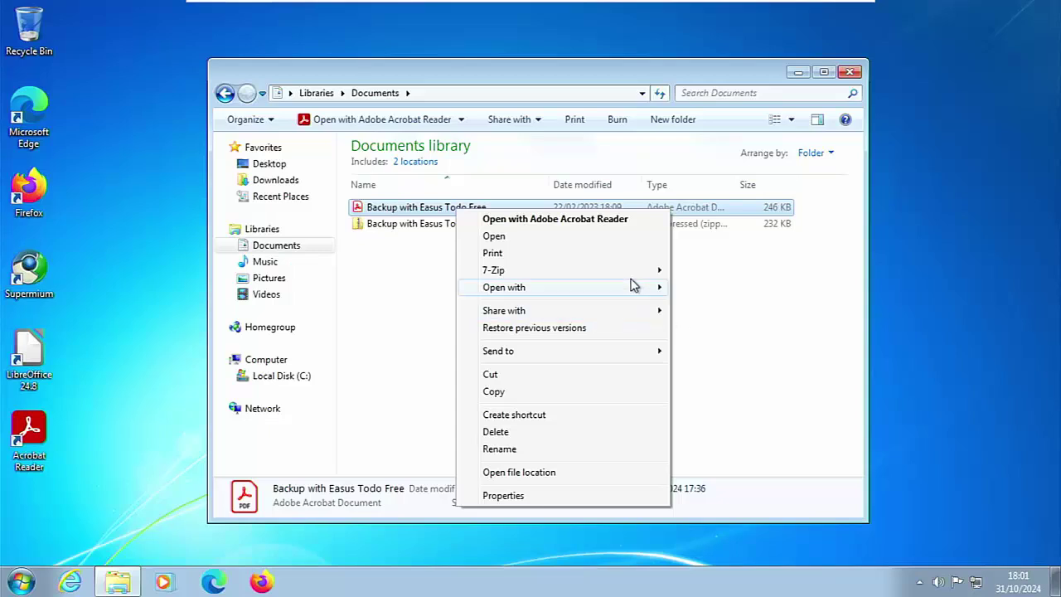
mouse_move(647, 271)
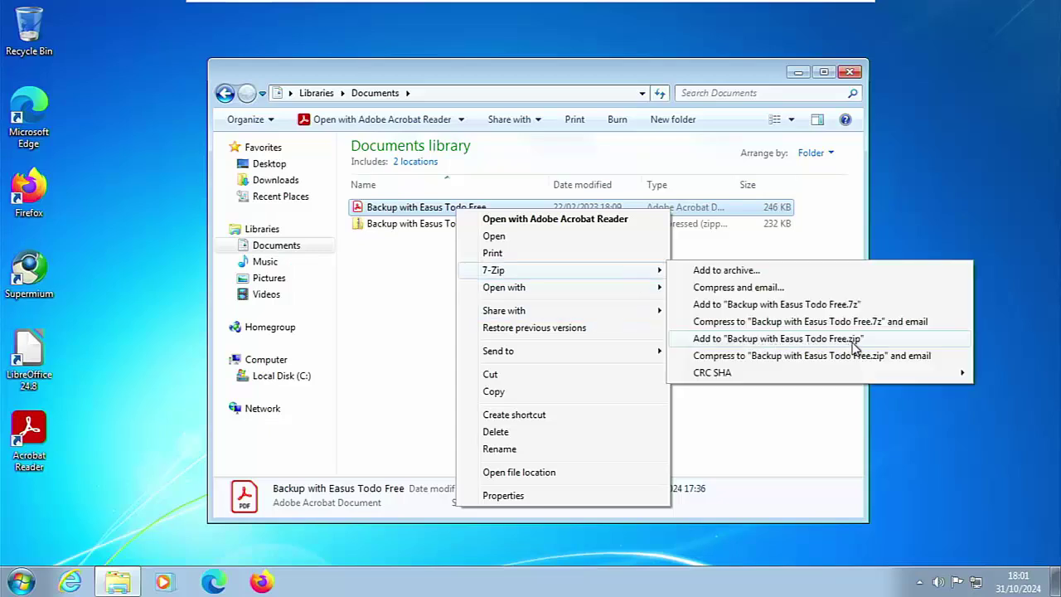
left_click(403, 338)
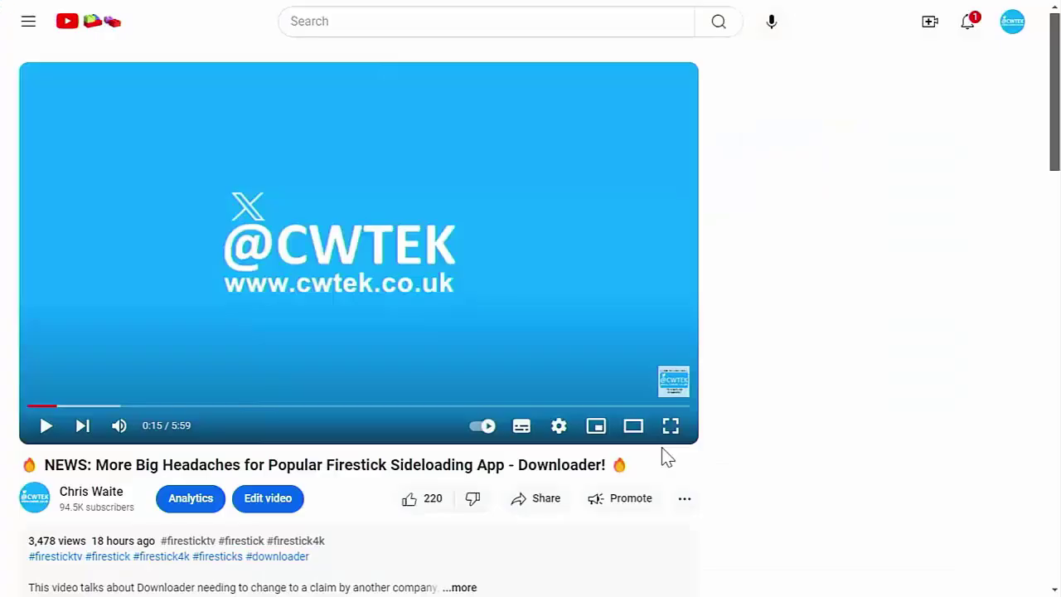
Step: Try a Super Thanks amount of £75.00 for the YouTube video about Downloader, and close the dialog without buying
left_click(684, 500)
left_click(733, 383)
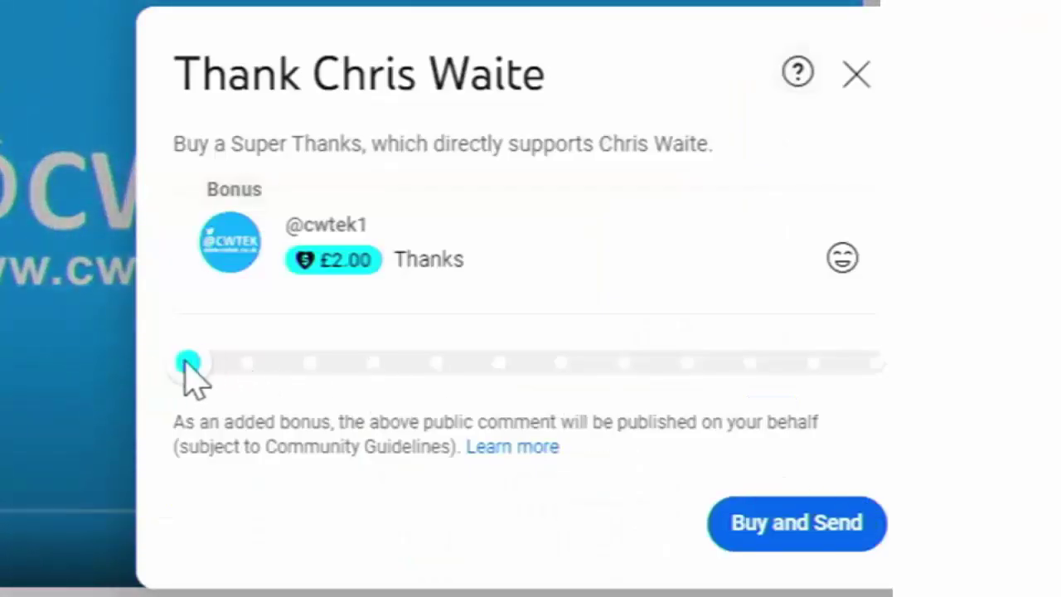
left_click_drag(186, 363, 623, 386)
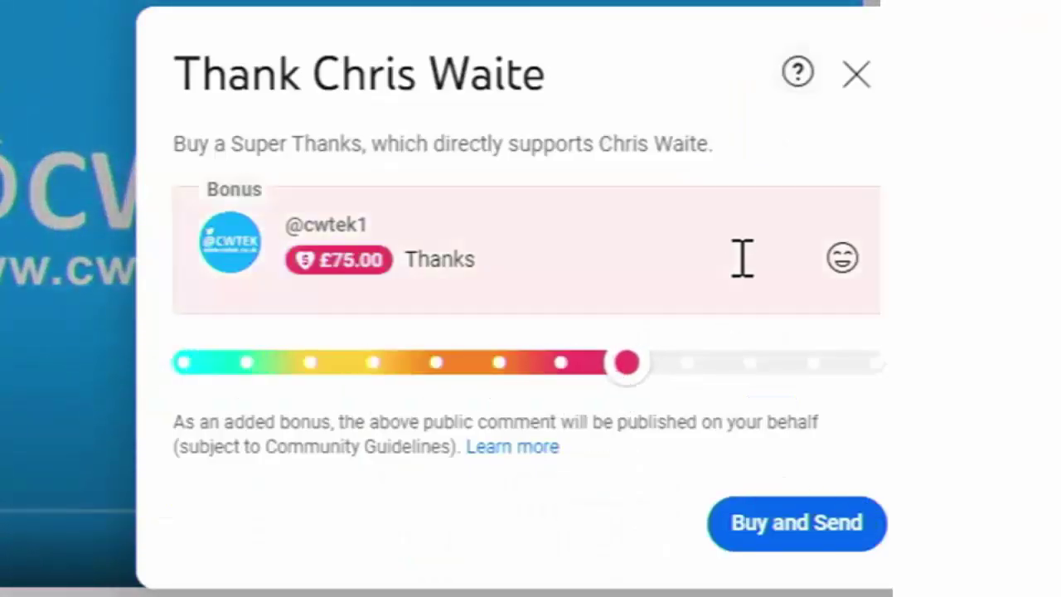
left_click(850, 77)
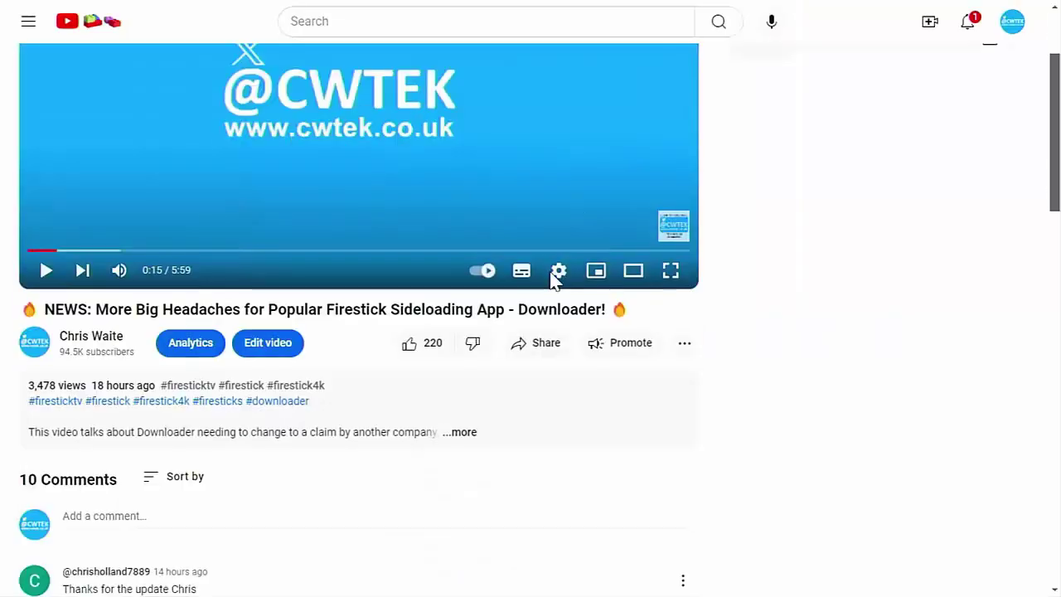
Step: Expand the full description of the YouTube video to view its channel, website and shop links
left_click(461, 433)
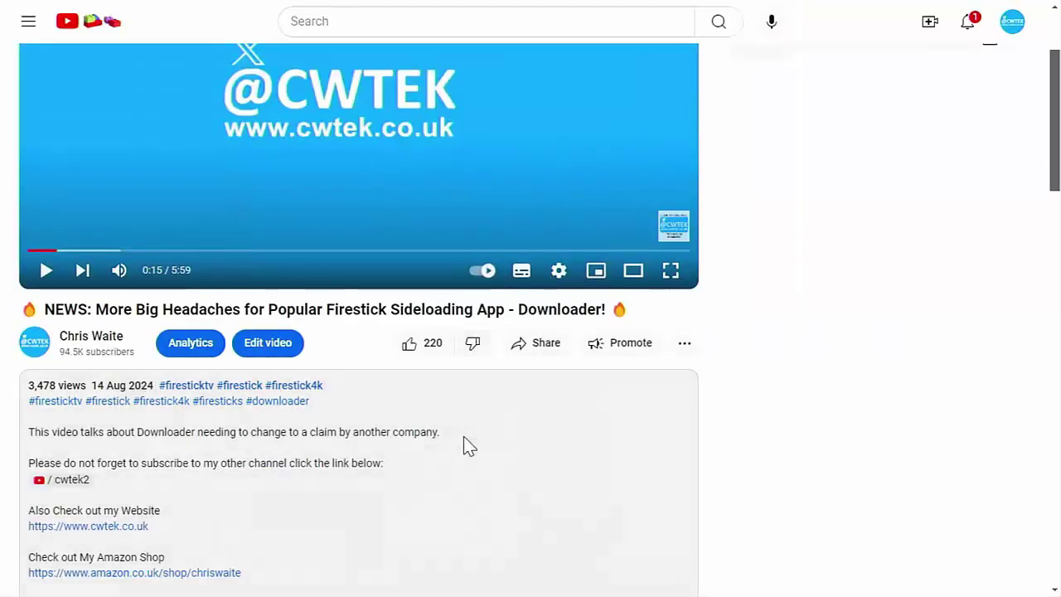
Step: Look through the video description's website, Amazon shop, free trial and US Fire TV product links
scroll(466, 437, "down", 3)
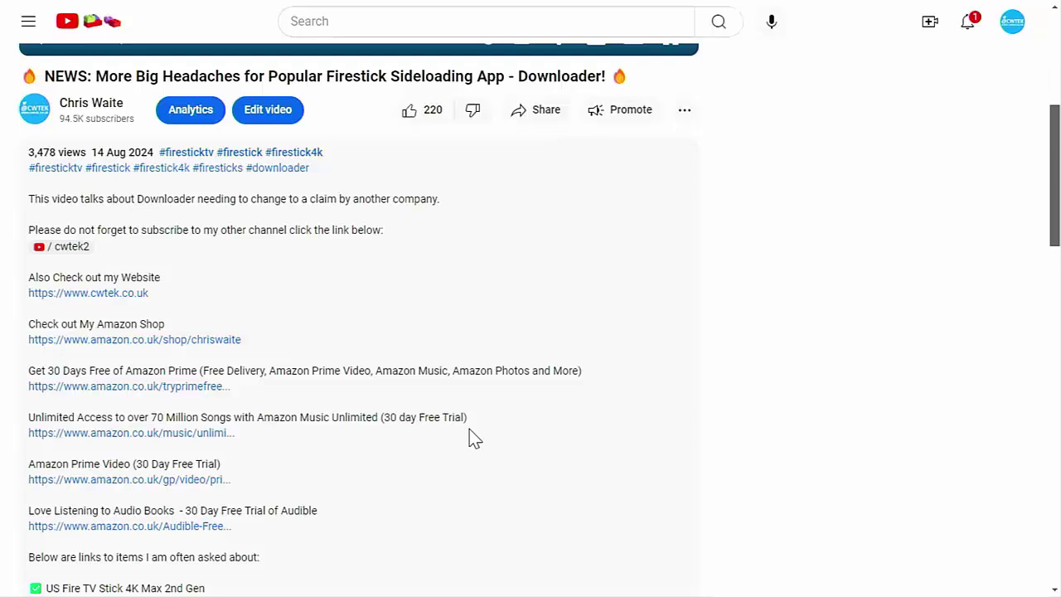
scroll(474, 439, "down", 1)
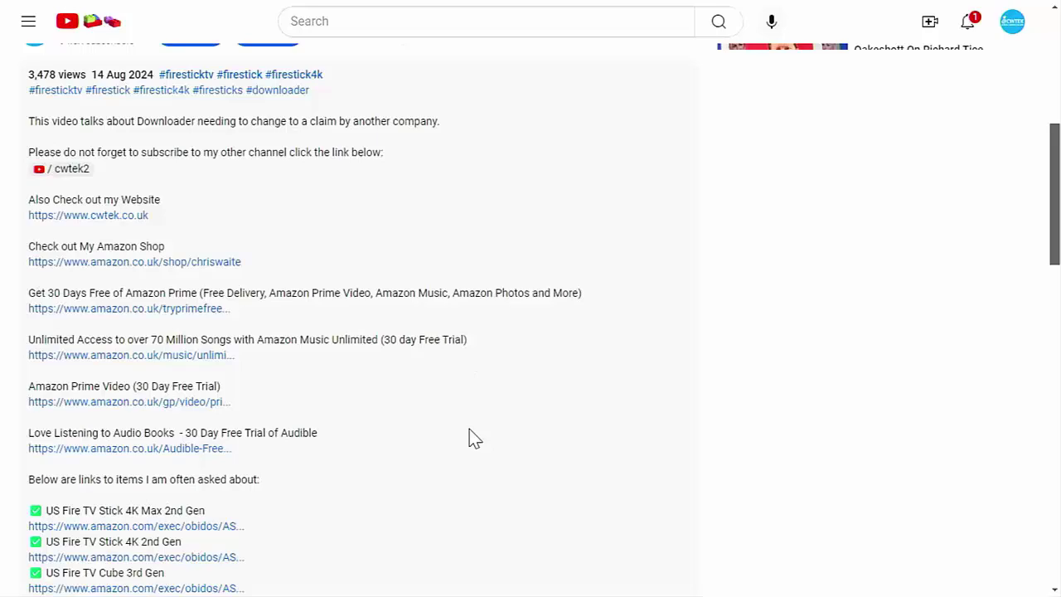
scroll(474, 439, "down", 2)
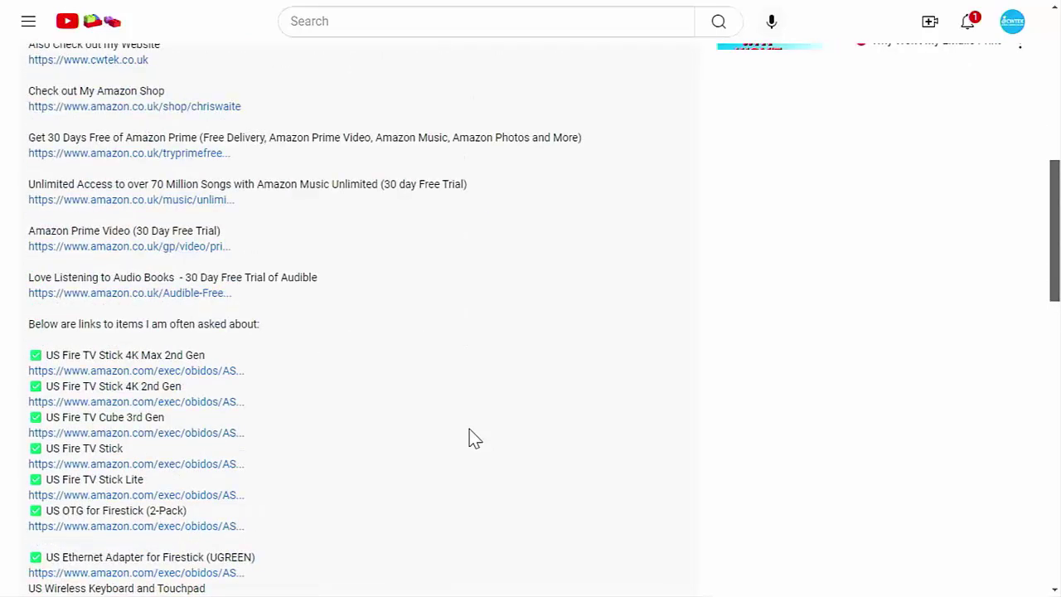
scroll(474, 439, "up", 2)
scroll(474, 439, "up", 4)
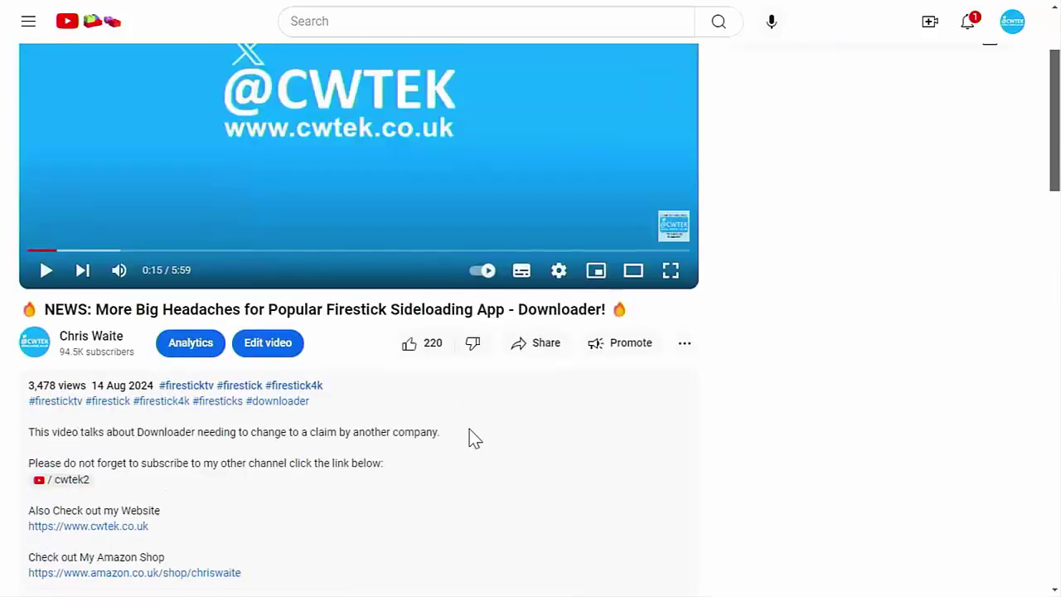
Step: Try a Super Thanks amount of £15.00 for the Downloader video, and close the dialog without buying
left_click(683, 345)
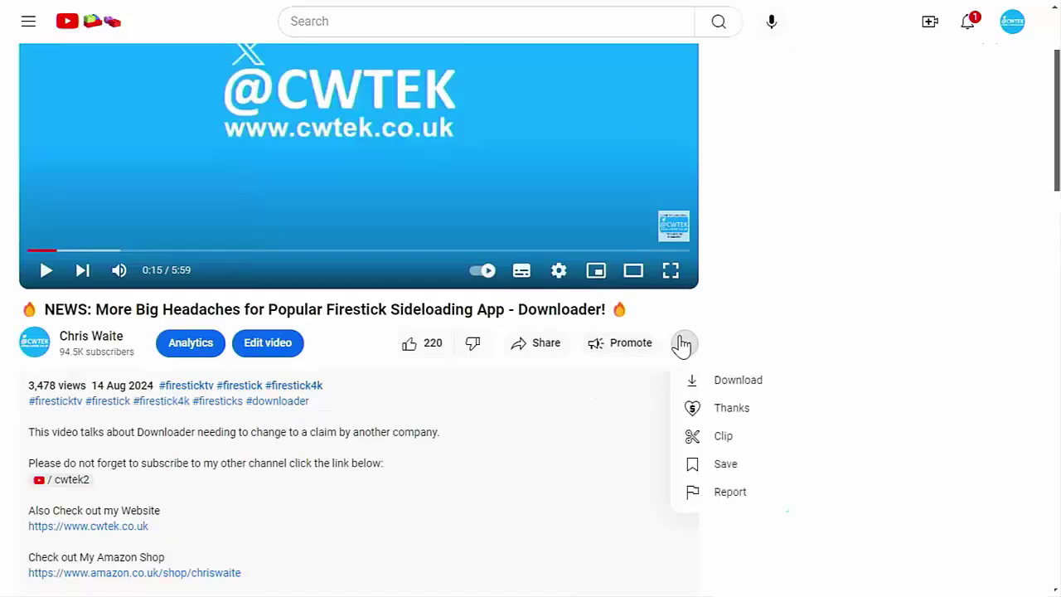
left_click(713, 412)
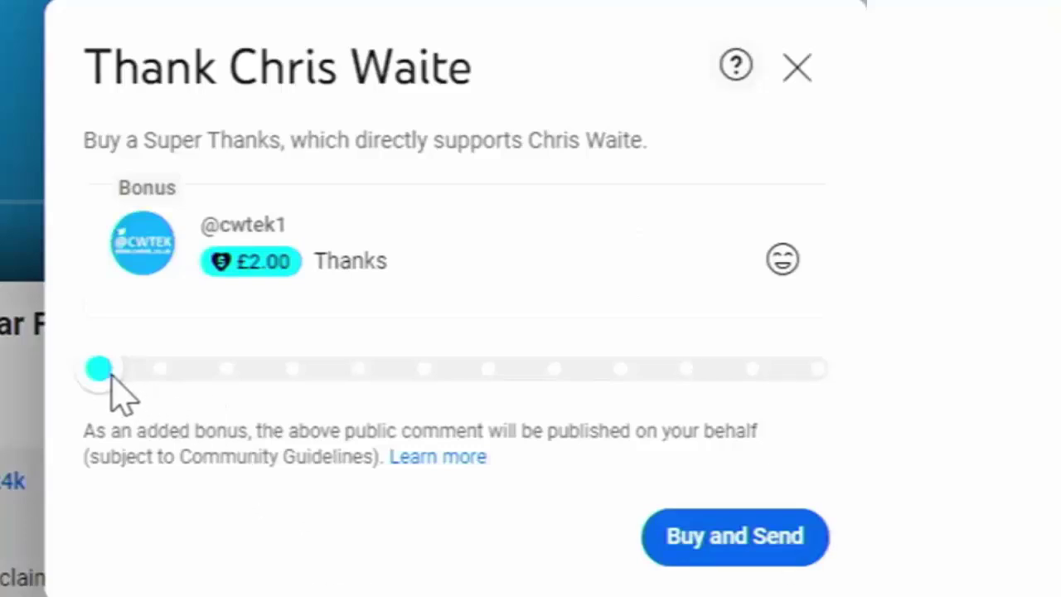
left_click_drag(113, 373, 326, 370)
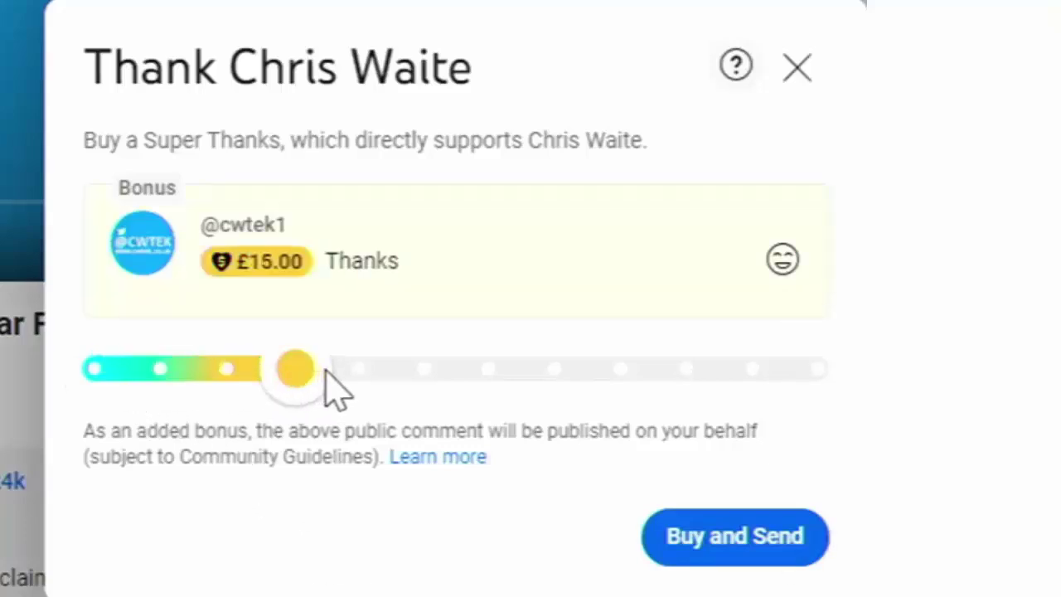
left_click(800, 68)
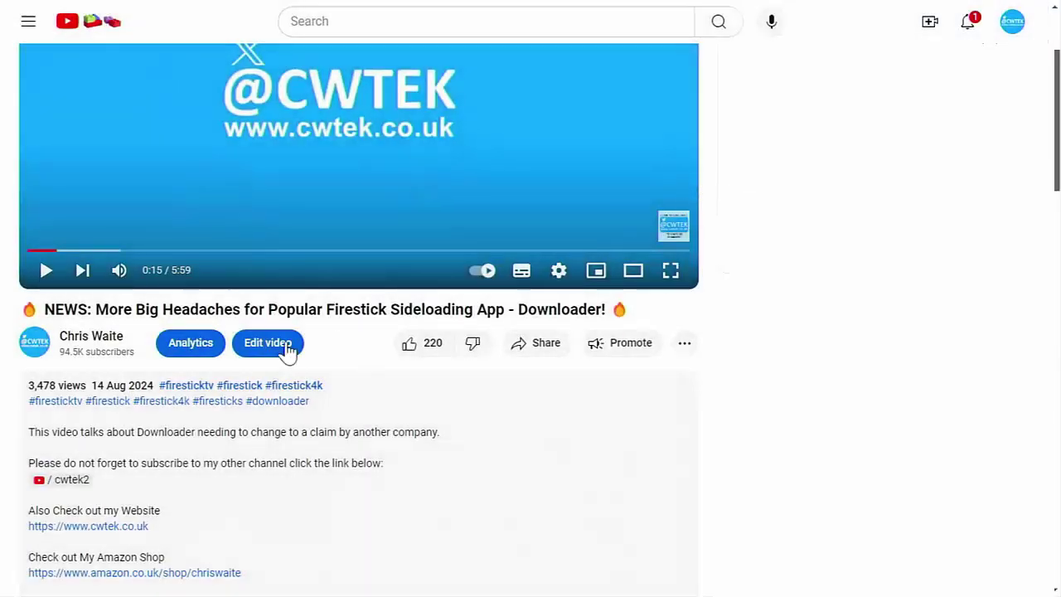
Step: Open the channel behind the Downloader video and look through its home page's videos, playlists, Shorts and Fire TV Stick section
left_click(43, 354)
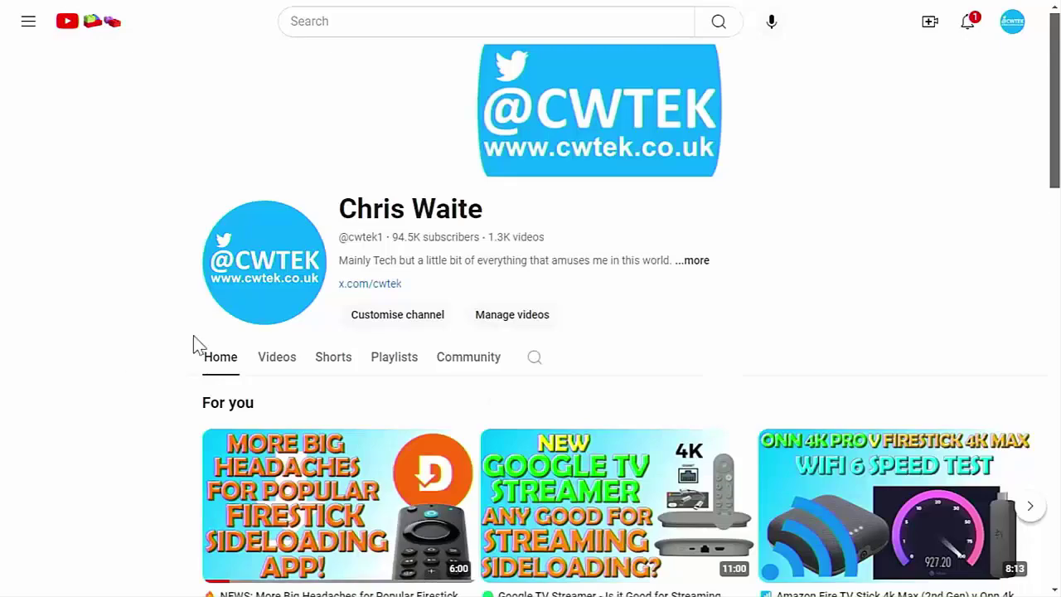
scroll(574, 355, "down", 1)
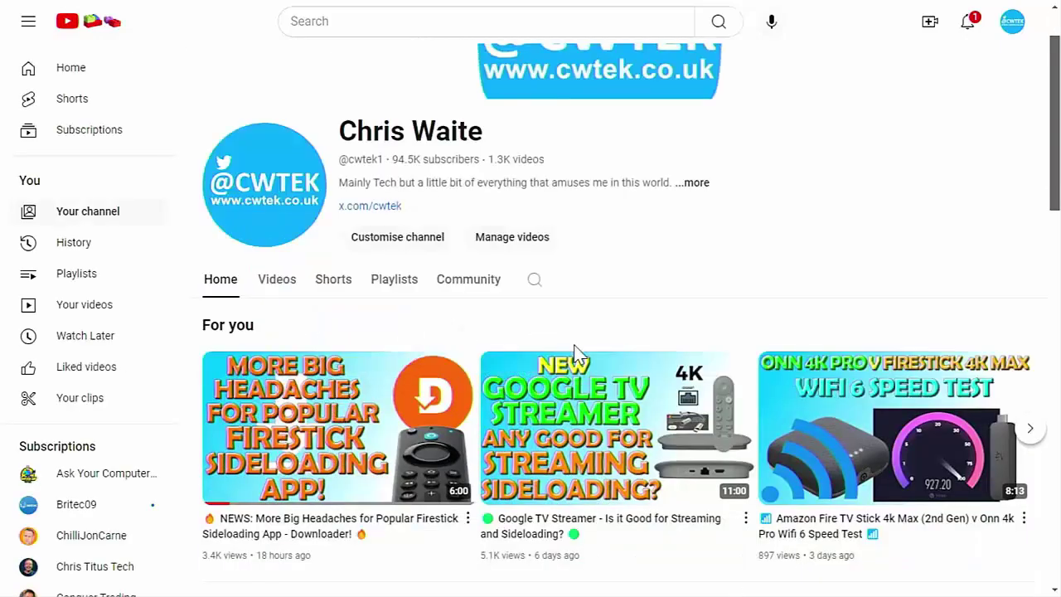
scroll(578, 353, "down", 5)
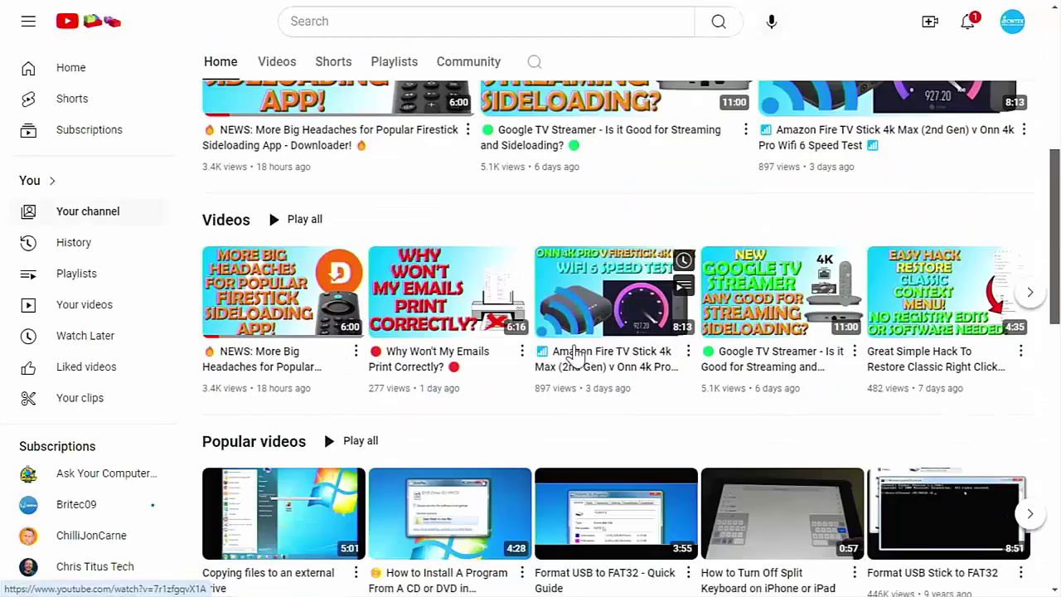
scroll(578, 355, "down", 4)
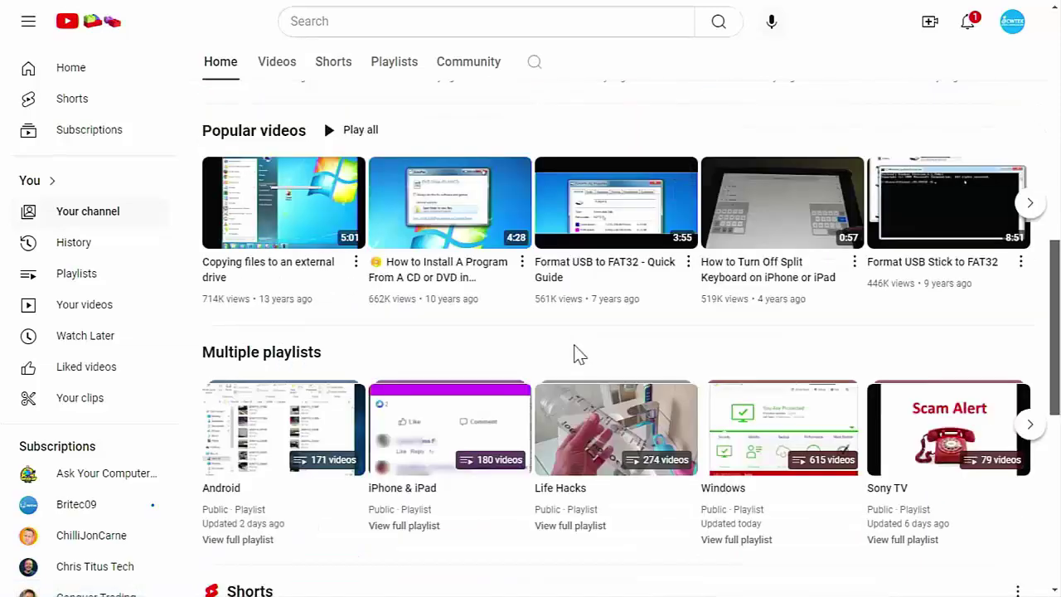
scroll(578, 355, "down", 4)
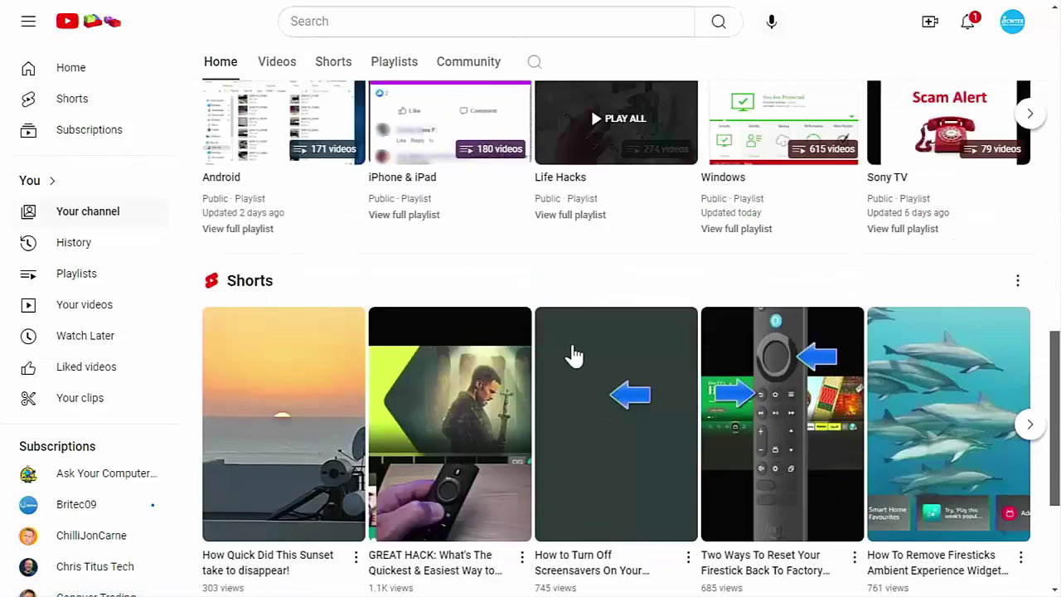
scroll(574, 355, "down", 3)
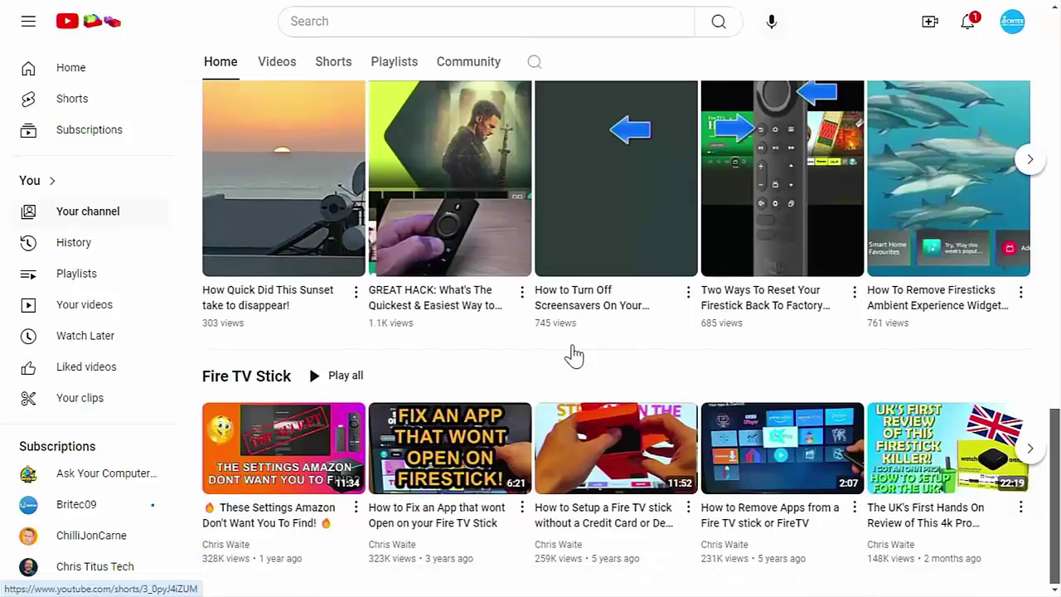
scroll(573, 355, "up", 2)
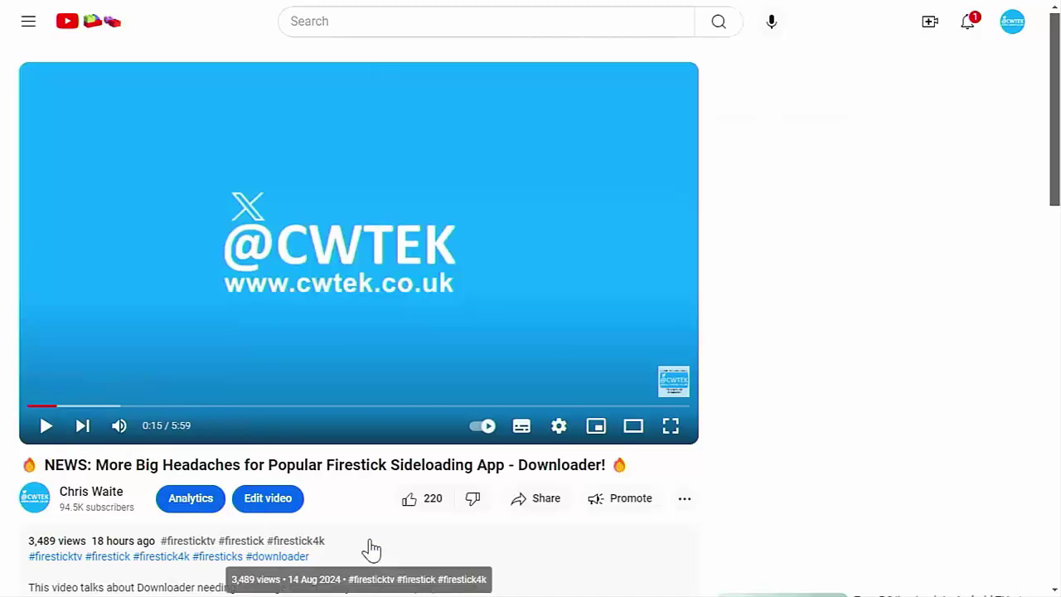
Step: Open the sharing options for the Downloader news video
left_click(511, 508)
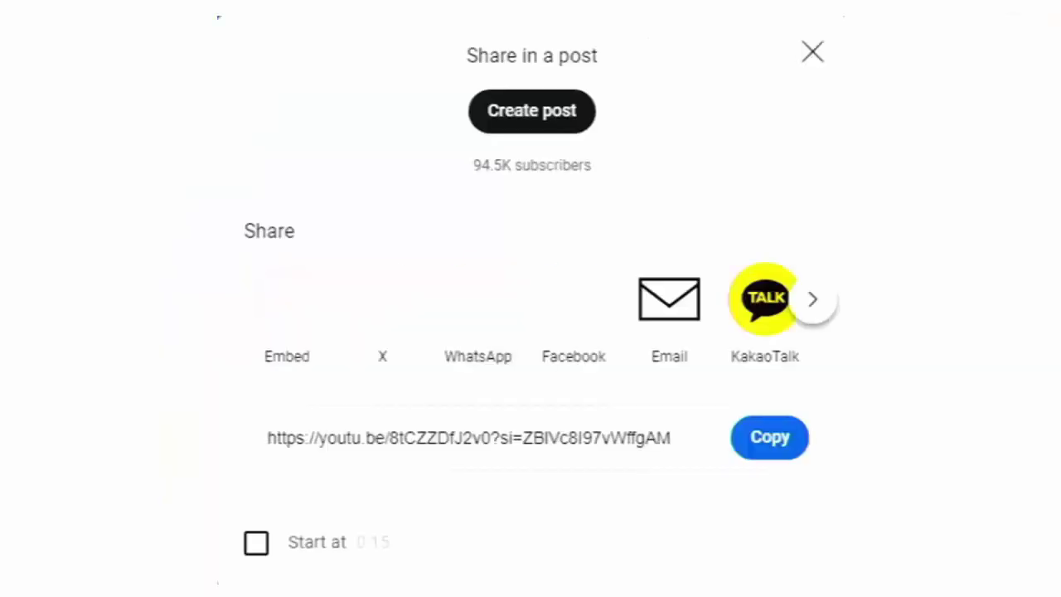